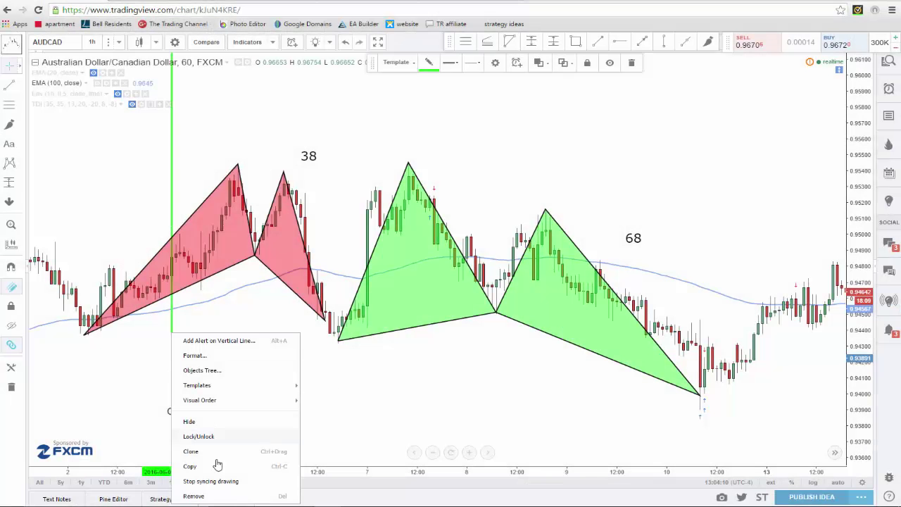
# - Remove the green vertical line from the AUDCAD hourly chart
pyautogui.click(226, 497)
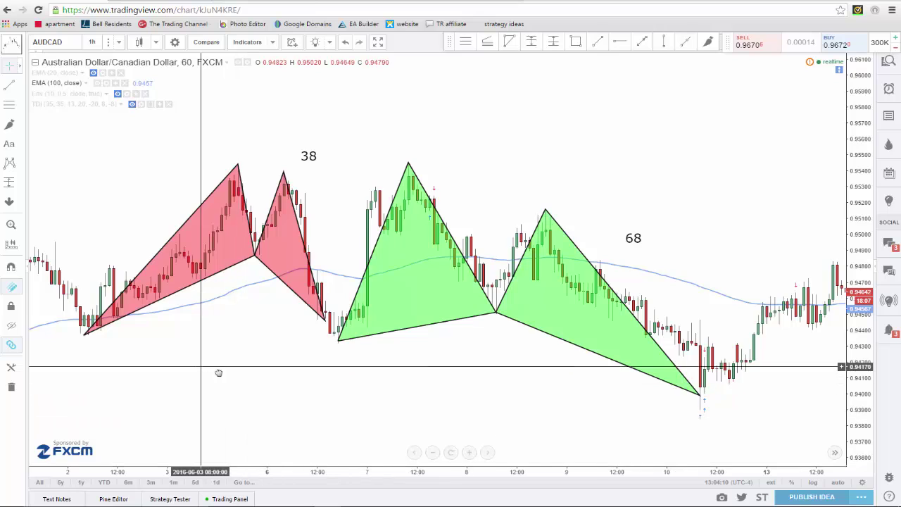
pyautogui.moveTo(218, 372); pyautogui.dragTo(241, 376)
pyautogui.scroll(1, 244, 374)
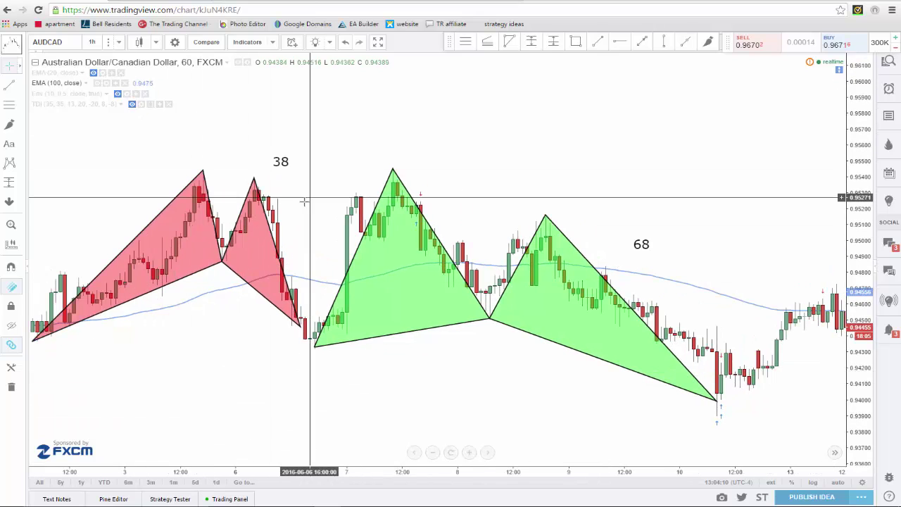
pyautogui.scroll(-1, 536, 398)
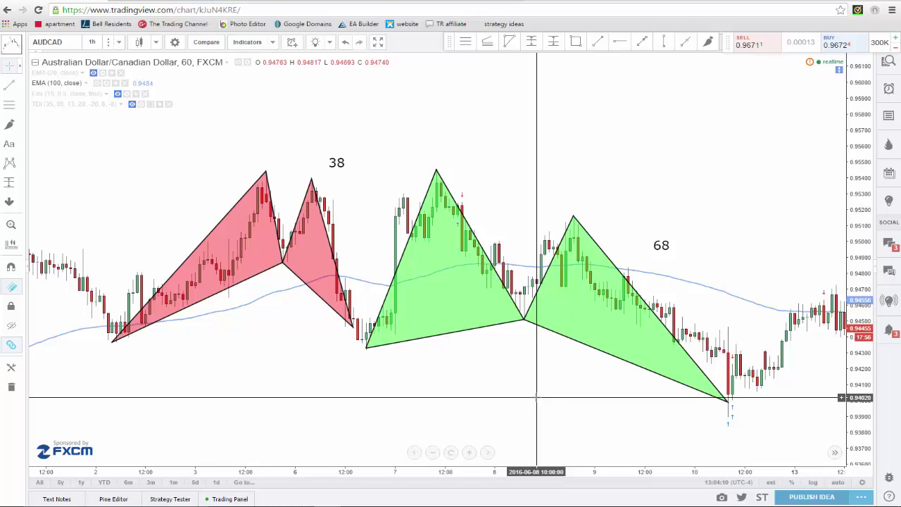
pyautogui.scroll(-2, 446, 382)
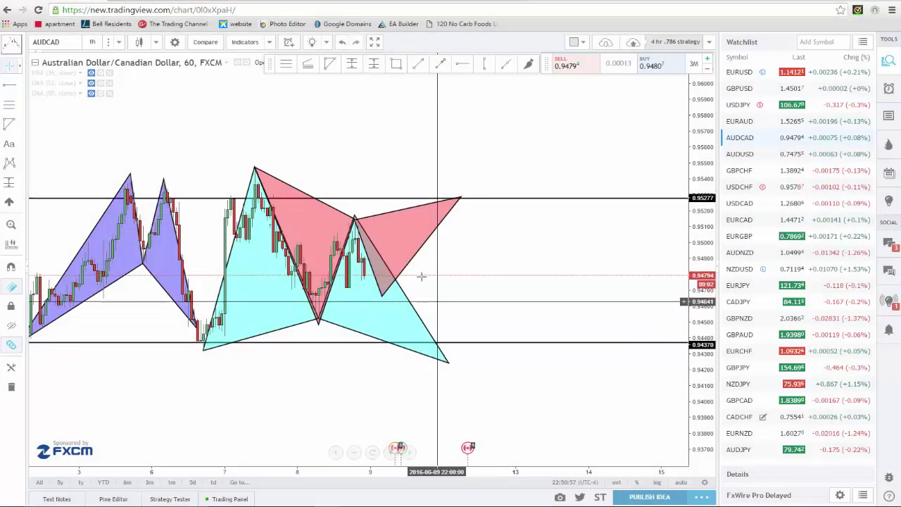
# - On the other AUDCAD chart, circle the cyan and red patterns' end points with the Brush and sketch freehand price paths from the latest candle
pyautogui.moveTo(418, 275); pyautogui.dragTo(401, 246)
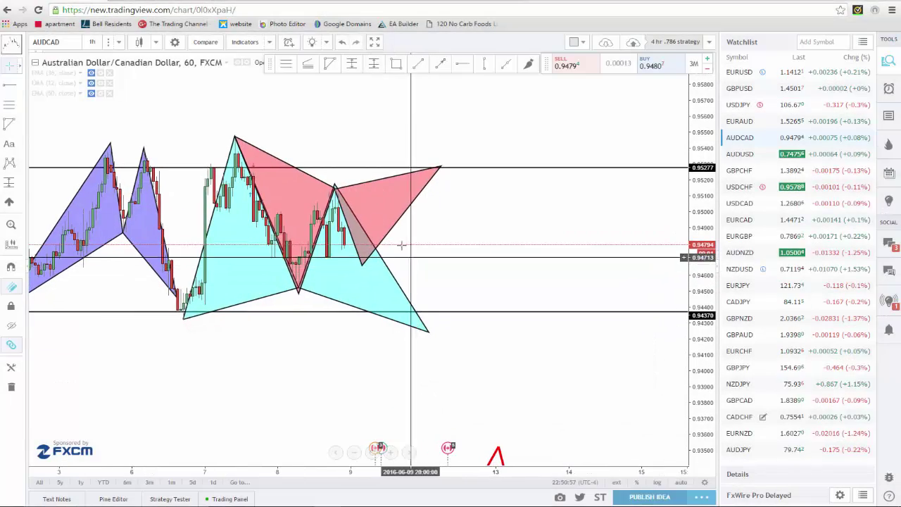
pyautogui.click(529, 64)
pyautogui.moveTo(409, 331)
pyautogui.mouseDown()
pyautogui.moveTo(446, 317)
pyautogui.moveTo(415, 323)
pyautogui.mouseUp()
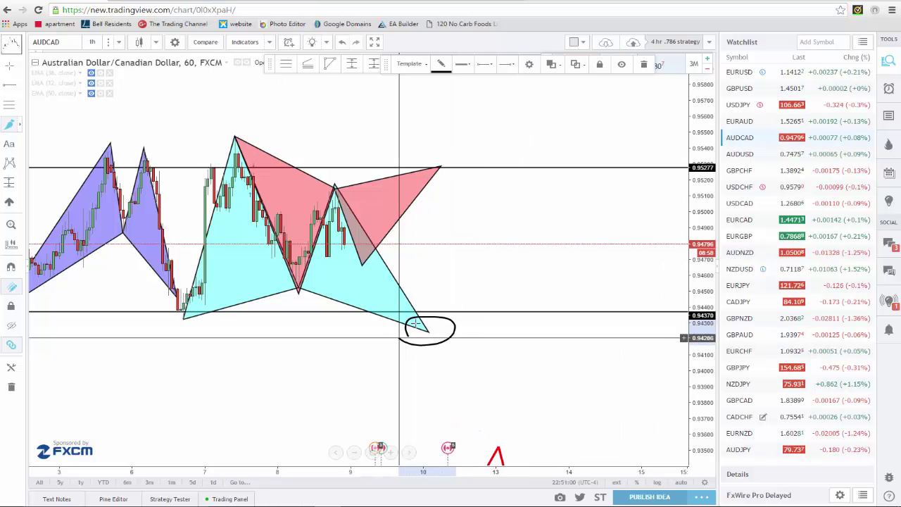
pyautogui.moveTo(438, 149)
pyautogui.mouseDown()
pyautogui.moveTo(463, 169)
pyautogui.moveTo(454, 150)
pyautogui.mouseUp()
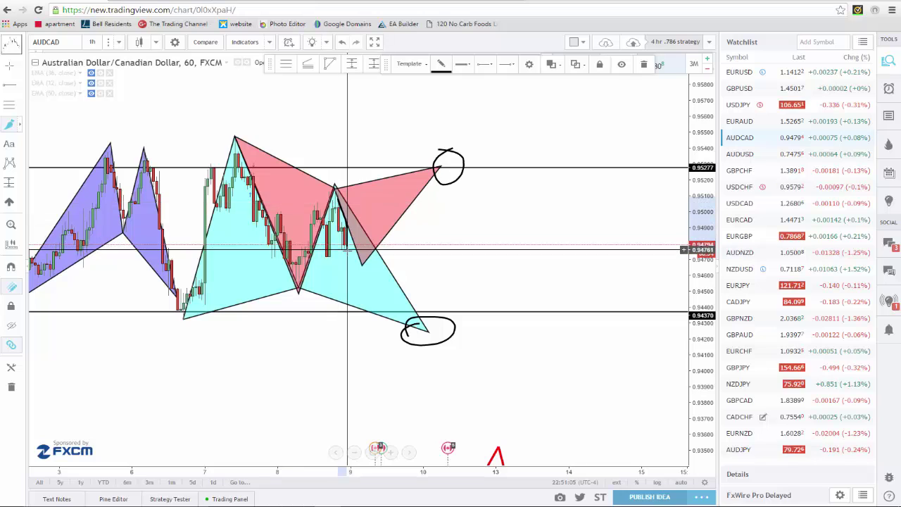
pyautogui.moveTo(347, 250)
pyautogui.mouseDown()
pyautogui.moveTo(348, 265)
pyautogui.moveTo(423, 167)
pyautogui.moveTo(436, 162)
pyautogui.moveTo(480, 227)
pyautogui.mouseUp()
pyautogui.moveTo(351, 255)
pyautogui.mouseDown()
pyautogui.moveTo(382, 310)
pyautogui.moveTo(427, 339)
pyautogui.moveTo(415, 342)
pyautogui.moveTo(459, 246)
pyautogui.mouseUp()
pyautogui.click(518, 313)
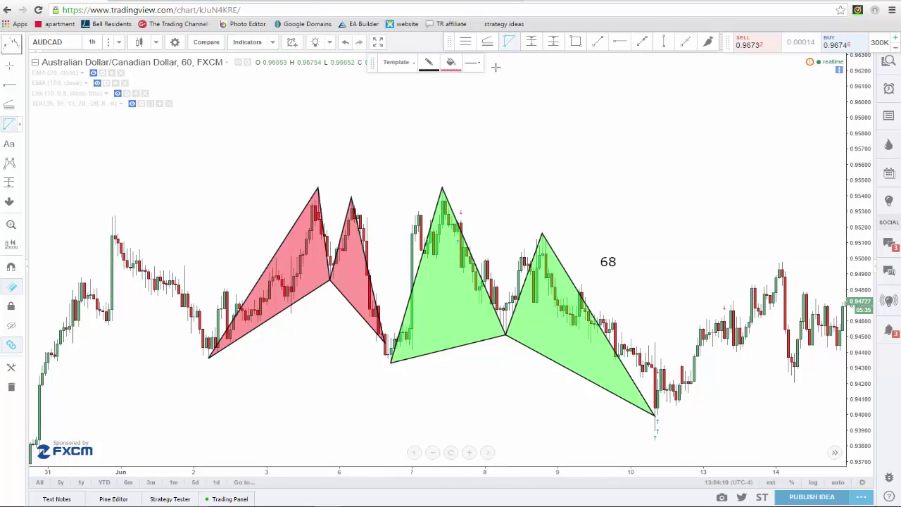
# - Remove both red triangles of the pattern between June 2 and June 6 from the AUDCAD chart
pyautogui.click(469, 153)
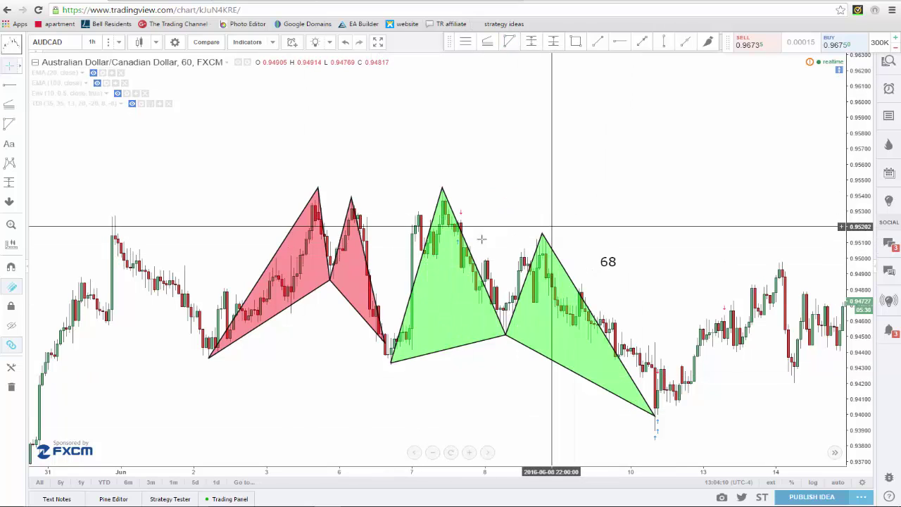
pyautogui.rightClick(363, 257)
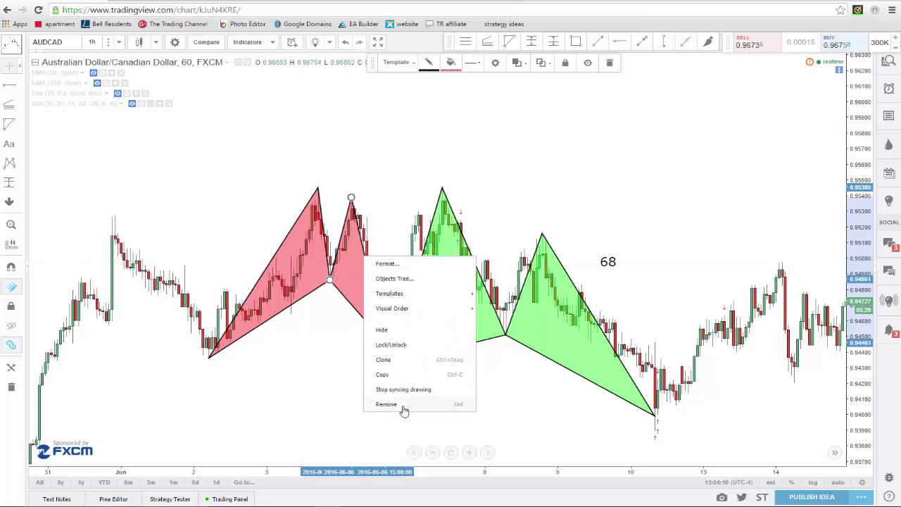
pyautogui.click(386, 404)
pyautogui.rightClick(324, 243)
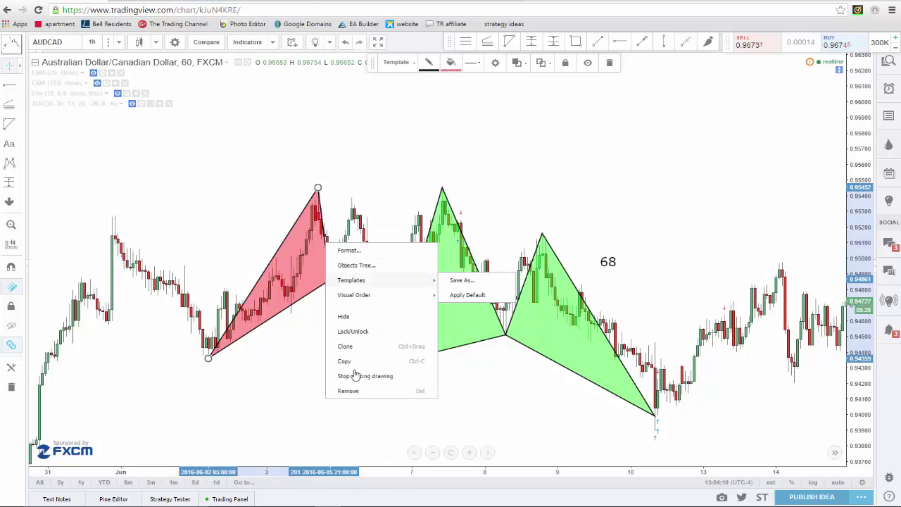
pyautogui.press('Delete')
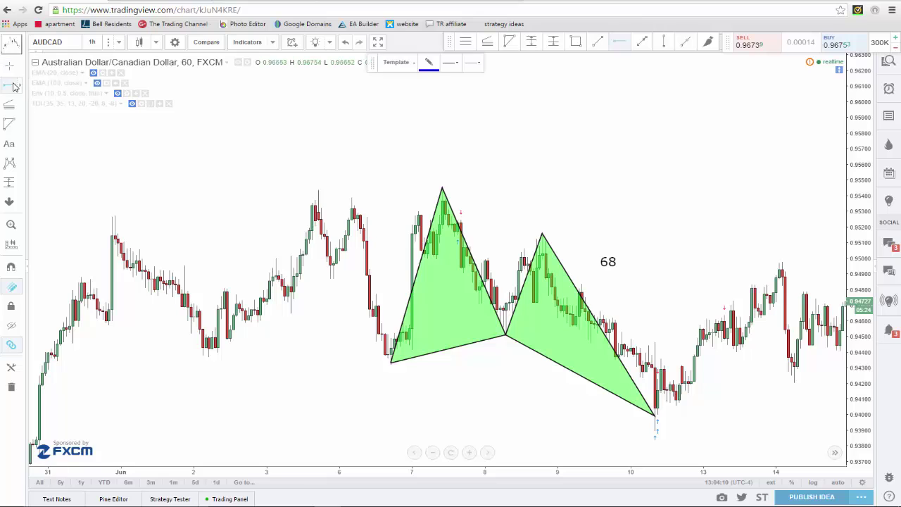
# - Draw two blue horizontal rays, one along the early June highs at about 0.95287 and one along the lows at about 0.94369
pyautogui.click(13, 85)
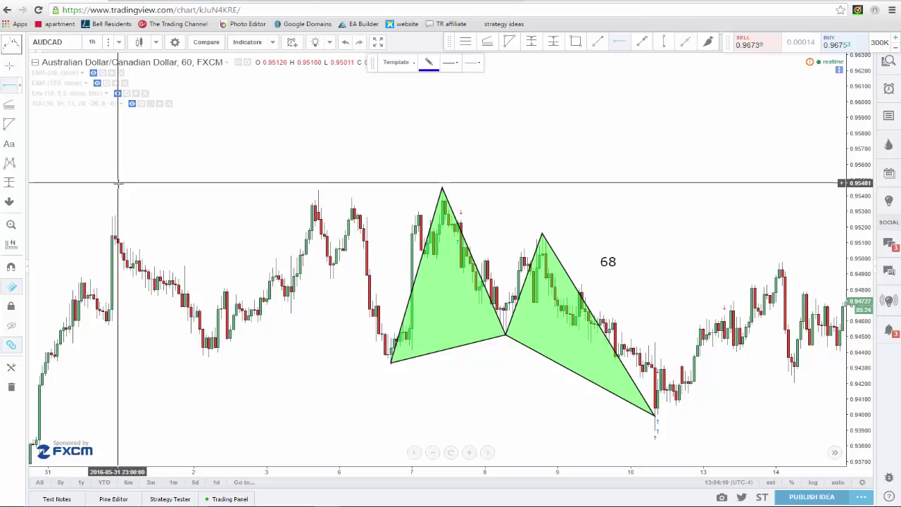
pyautogui.click(84, 212)
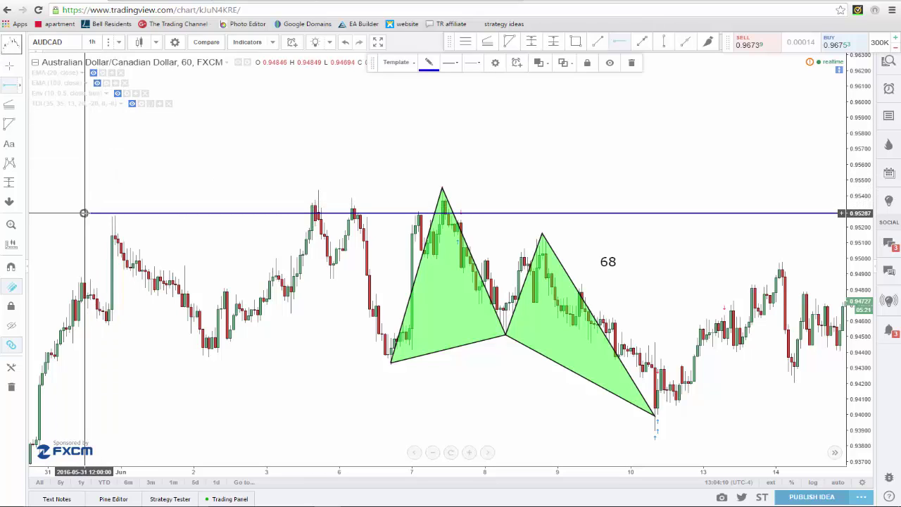
pyautogui.click(131, 356)
pyautogui.hscroll(2, 233, 406)
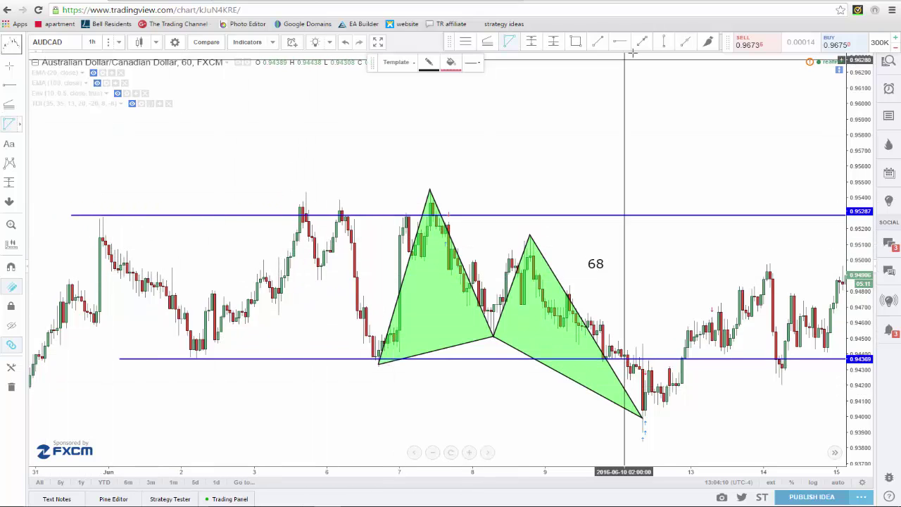
# - Draw two connected orange-filled triangles from the June 7 high through the June 8 swings, ending at the upper blue ray
pyautogui.click(452, 62)
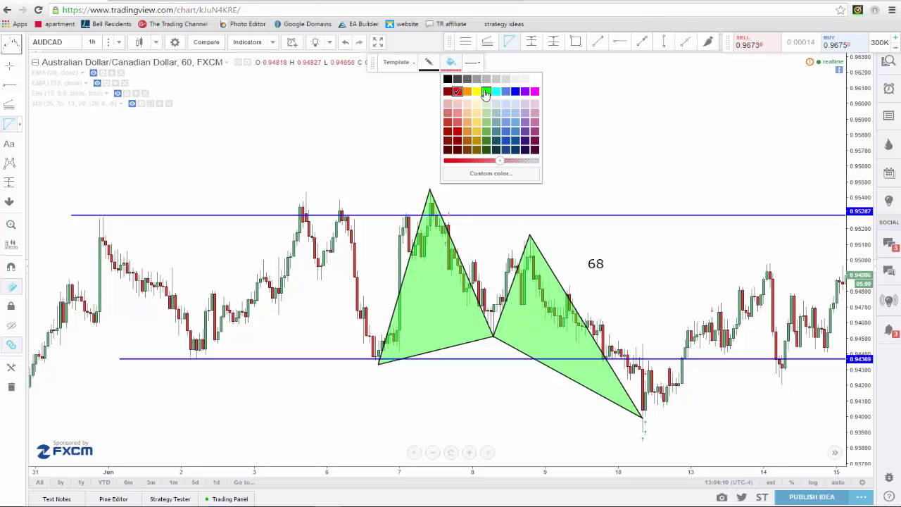
pyautogui.click(466, 92)
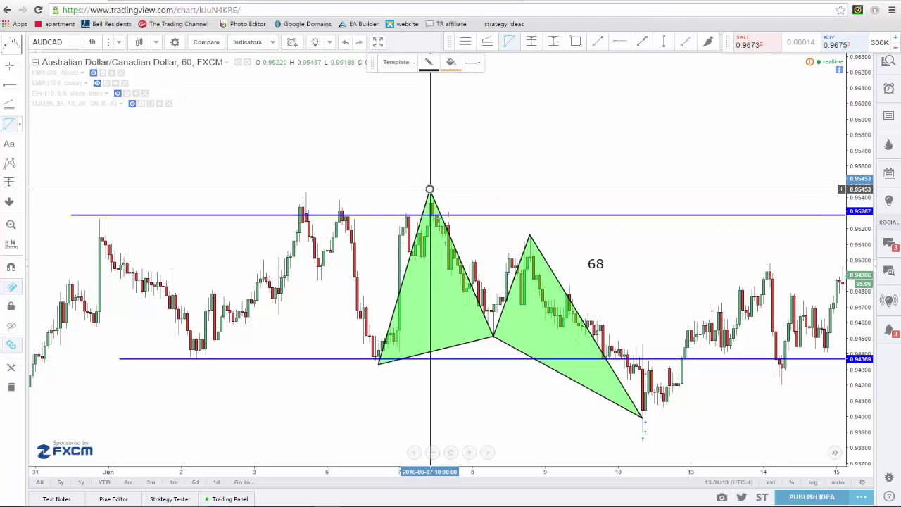
pyautogui.click(493, 338)
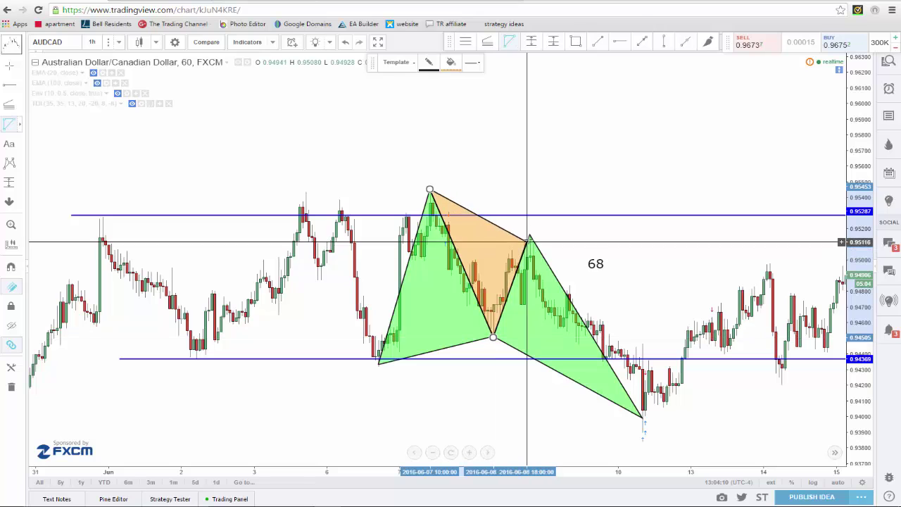
pyautogui.click(530, 237)
pyautogui.click(560, 328)
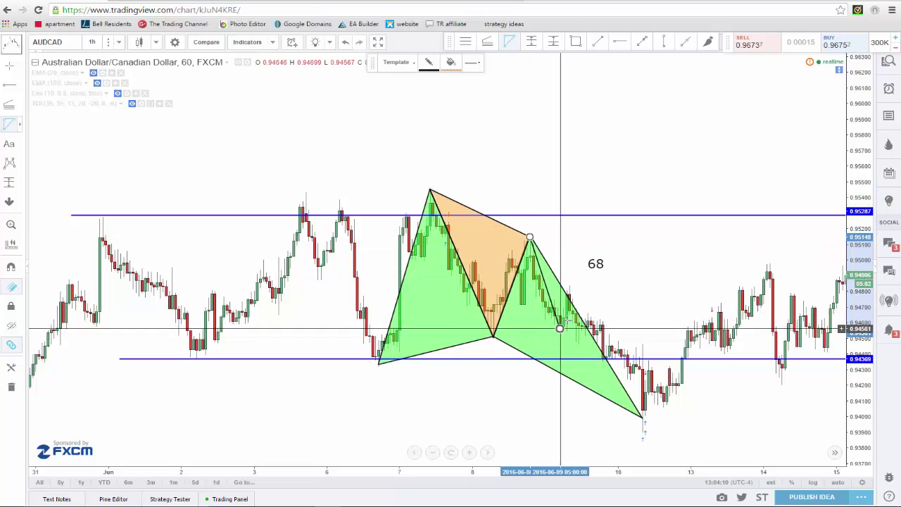
pyautogui.click(595, 216)
pyautogui.hscroll(2, 622, 253)
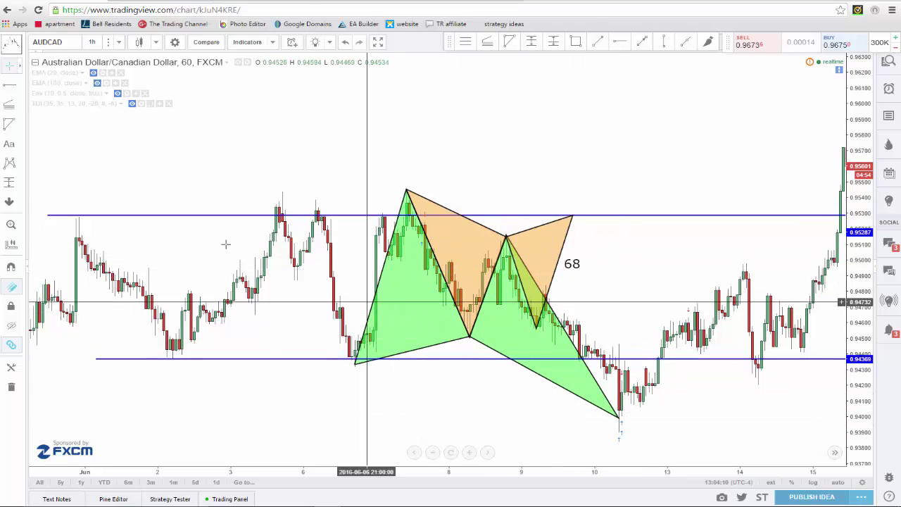
# - Brush two price paths from the June 8 high, circling the orange pattern's end and the green pattern's end with a reversal after each
pyautogui.click(708, 42)
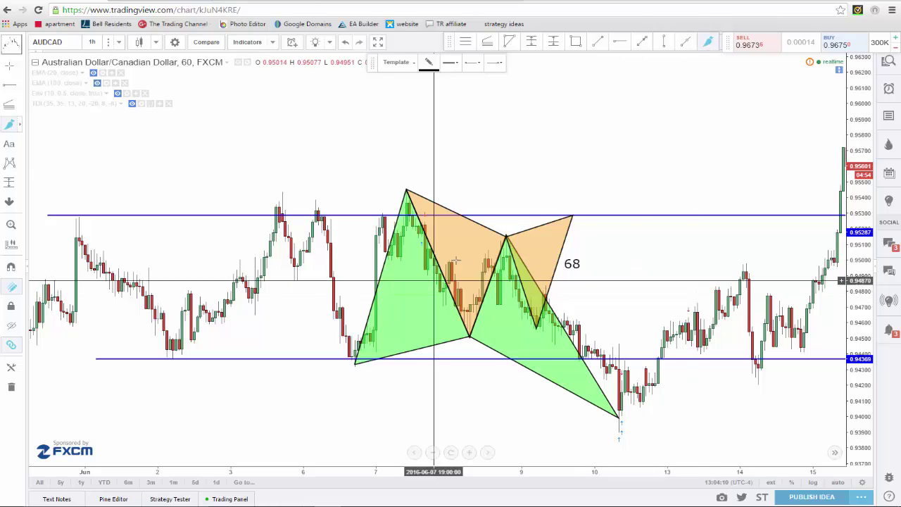
pyautogui.moveTo(506, 235)
pyautogui.mouseDown()
pyautogui.moveTo(536, 326)
pyautogui.moveTo(573, 200)
pyautogui.moveTo(563, 211)
pyautogui.moveTo(598, 233)
pyautogui.moveTo(637, 282)
pyautogui.mouseUp()
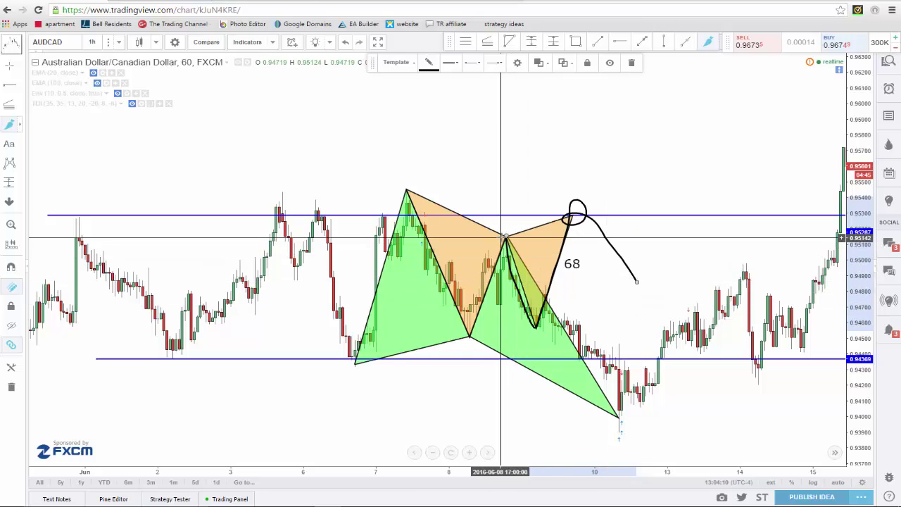
pyautogui.moveTo(502, 256)
pyautogui.mouseDown()
pyautogui.moveTo(609, 427)
pyautogui.moveTo(635, 420)
pyautogui.moveTo(618, 402)
pyautogui.moveTo(637, 403)
pyautogui.moveTo(697, 302)
pyautogui.mouseUp()
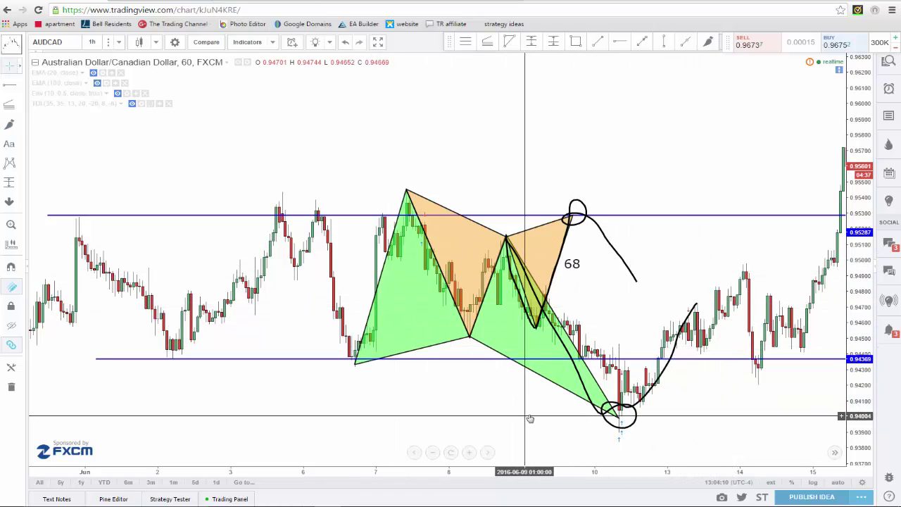
# - Examine the AUDCAD price action that follows the drawn patterns, through to the cyan pattern labelled 33 and early July
pyautogui.scroll(-1, 568, 407)
pyautogui.moveTo(567, 407); pyautogui.dragTo(481, 394)
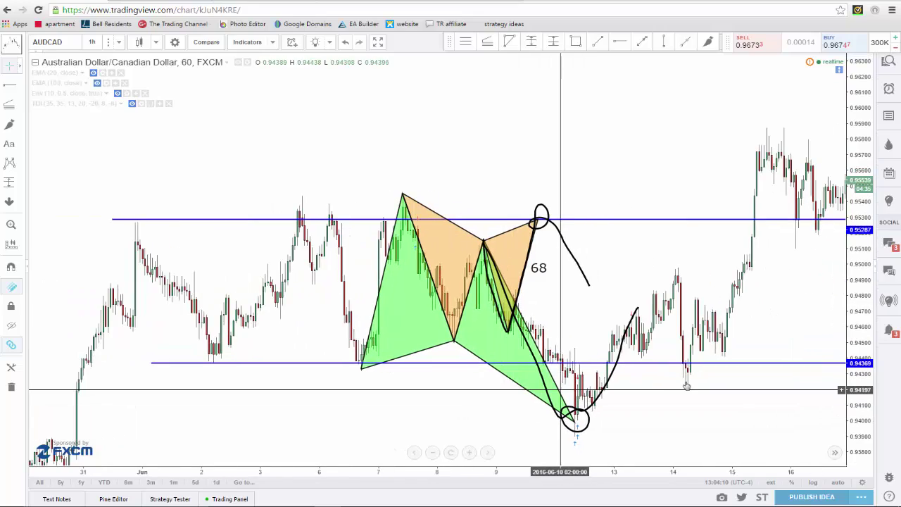
pyautogui.moveTo(724, 395); pyautogui.dragTo(432, 428)
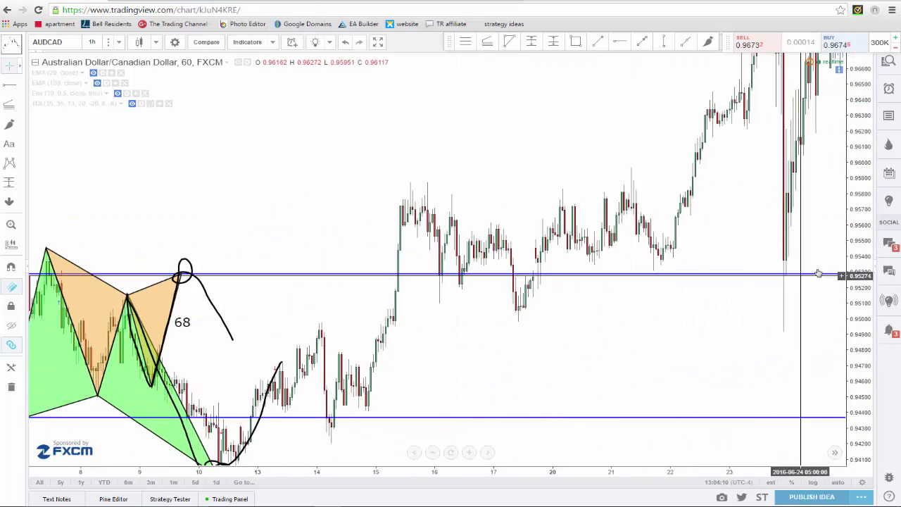
pyautogui.moveTo(824, 264); pyautogui.dragTo(611, 378)
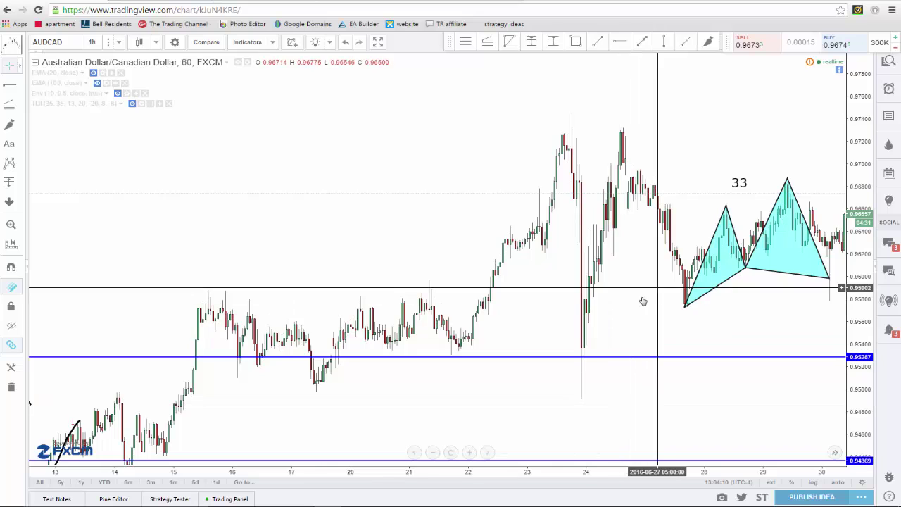
pyautogui.moveTo(641, 300); pyautogui.dragTo(487, 340)
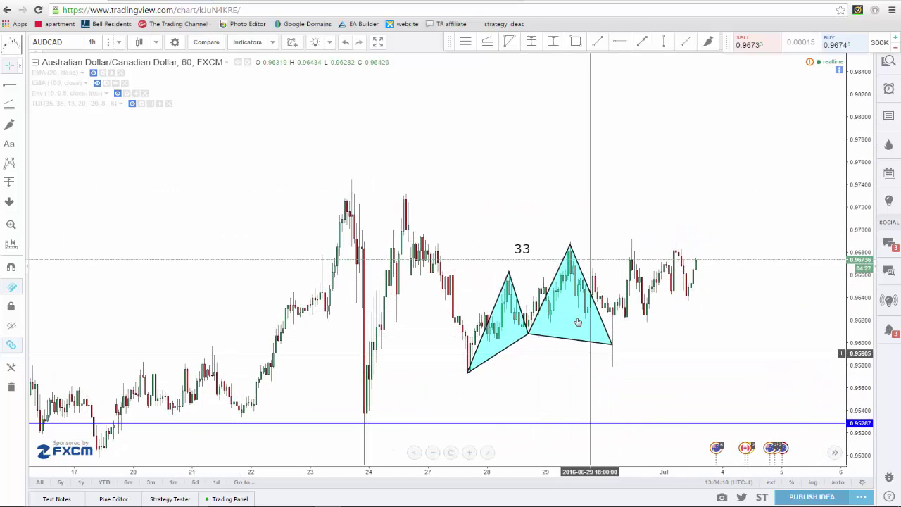
pyautogui.scroll(-1, 544, 357)
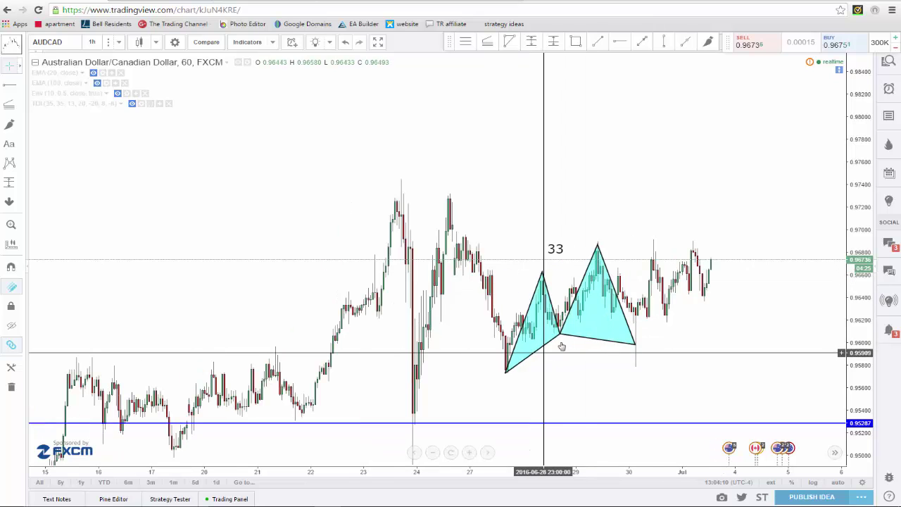
pyautogui.moveTo(574, 233); pyautogui.dragTo(658, 220)
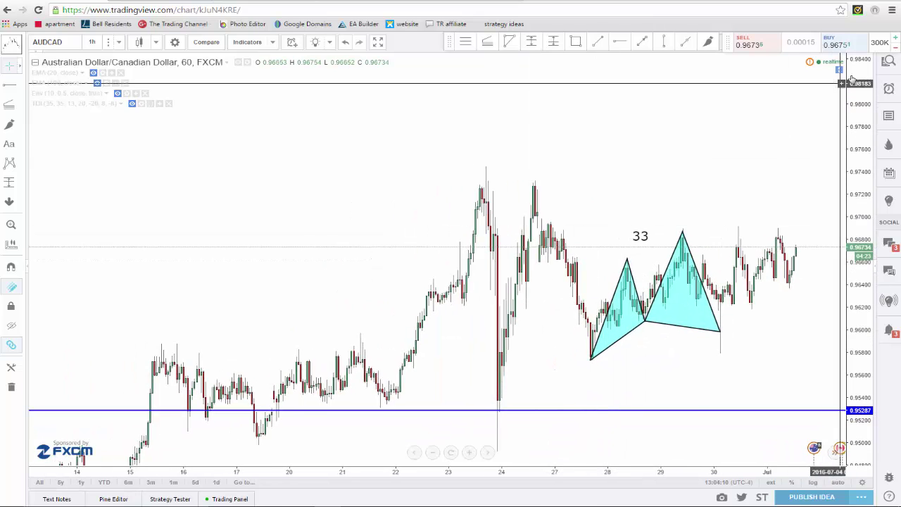
# - Switch the chart to EURAUD from the watchlist and go back to the green vertical line at June 3
pyautogui.click(888, 61)
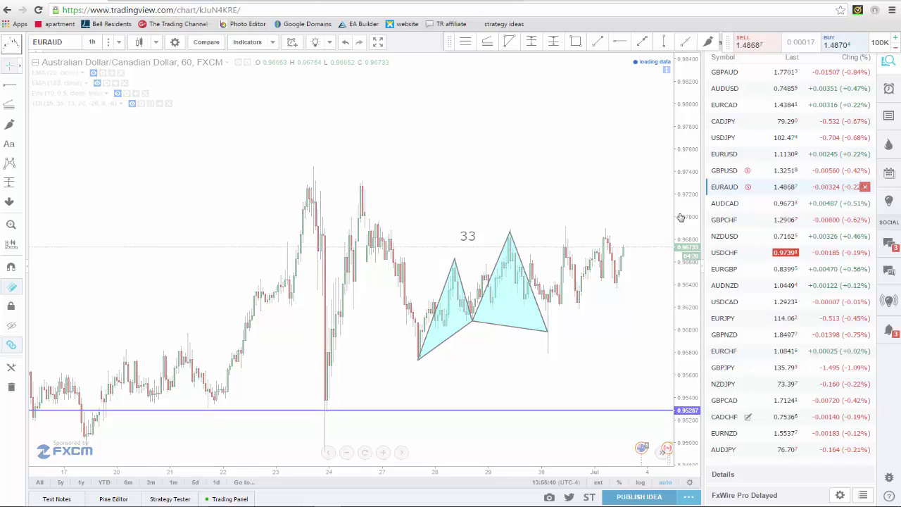
pyautogui.click(719, 189)
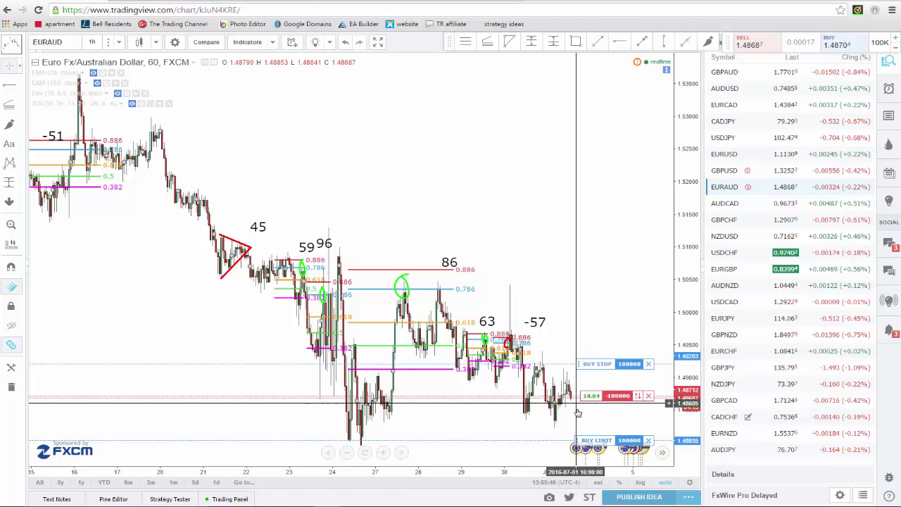
pyautogui.moveTo(509, 413); pyautogui.dragTo(607, 395)
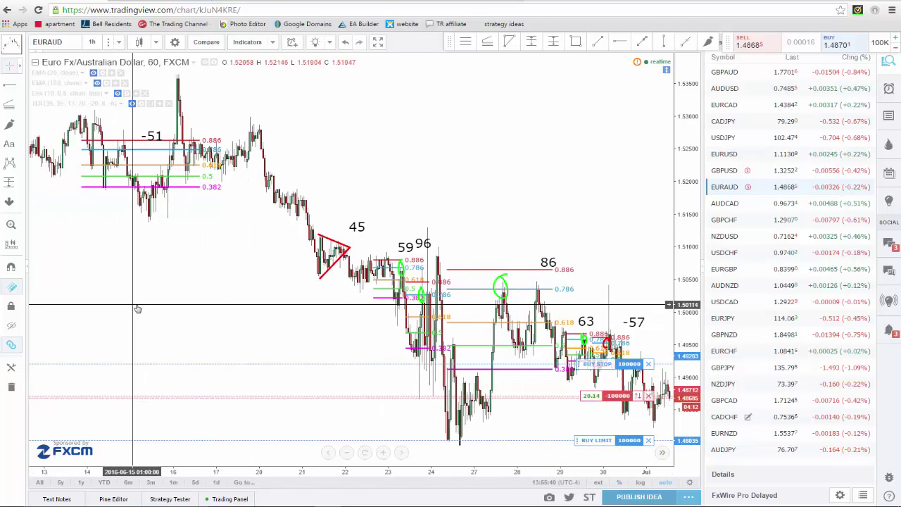
pyautogui.moveTo(137, 308); pyautogui.dragTo(479, 358)
pyautogui.moveTo(225, 360); pyautogui.dragTo(665, 415)
pyautogui.scroll(5, 438, 373)
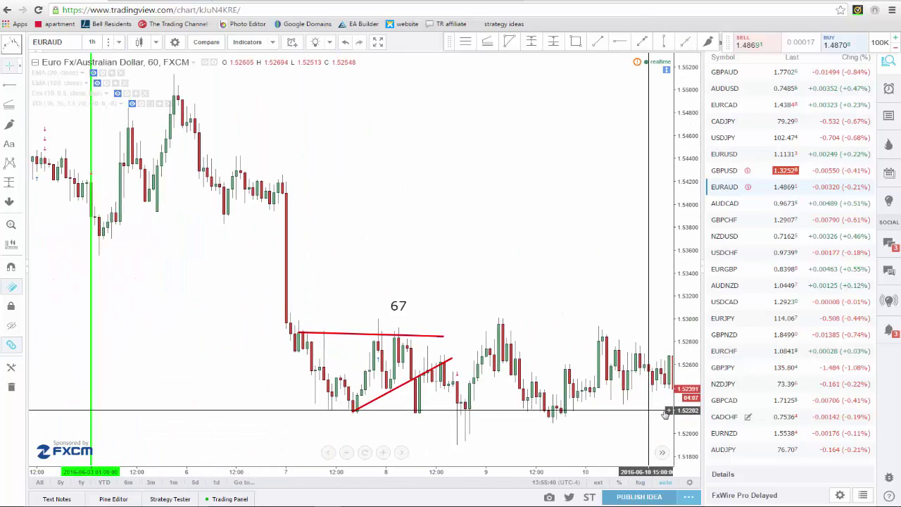
pyautogui.moveTo(681, 378); pyautogui.dragTo(566, 231)
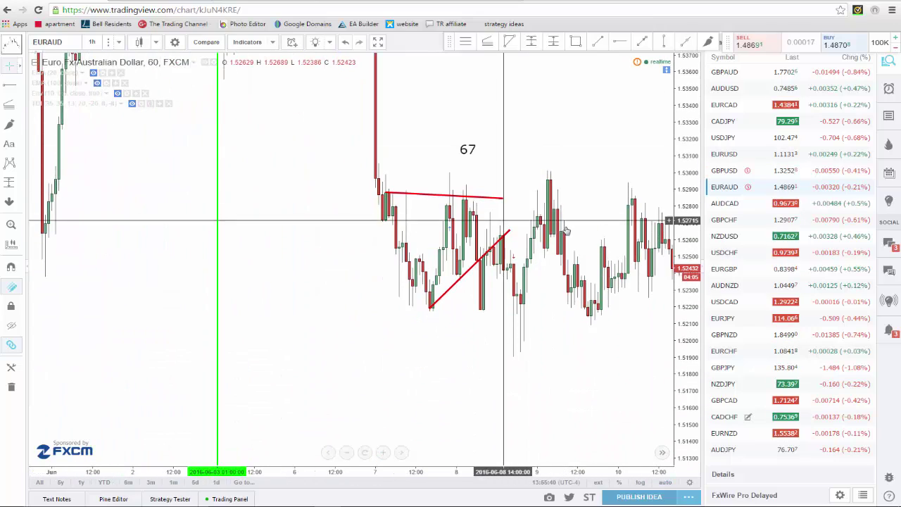
pyautogui.moveTo(686, 211); pyautogui.dragTo(338, 389)
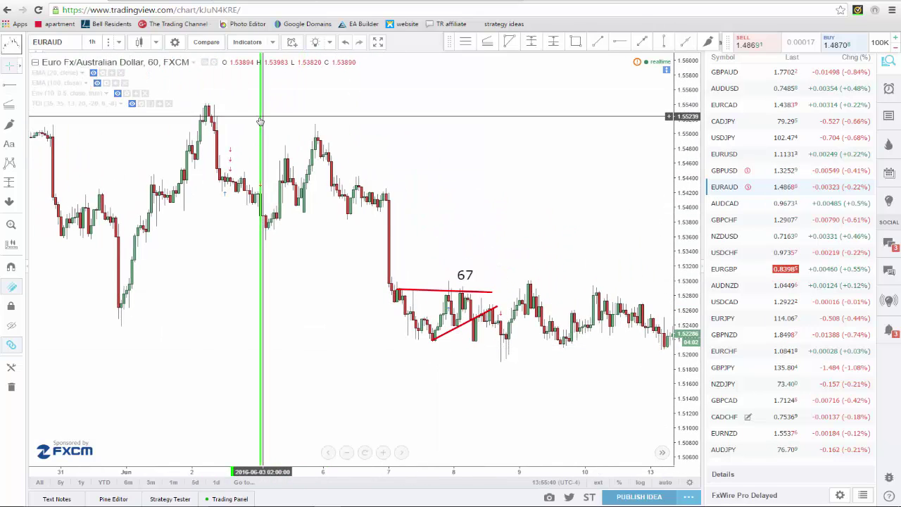
# - Draw a red trend line from the June 5 high near 1.5511 down to the June 7 low where pattern 67 starts
pyautogui.click(602, 42)
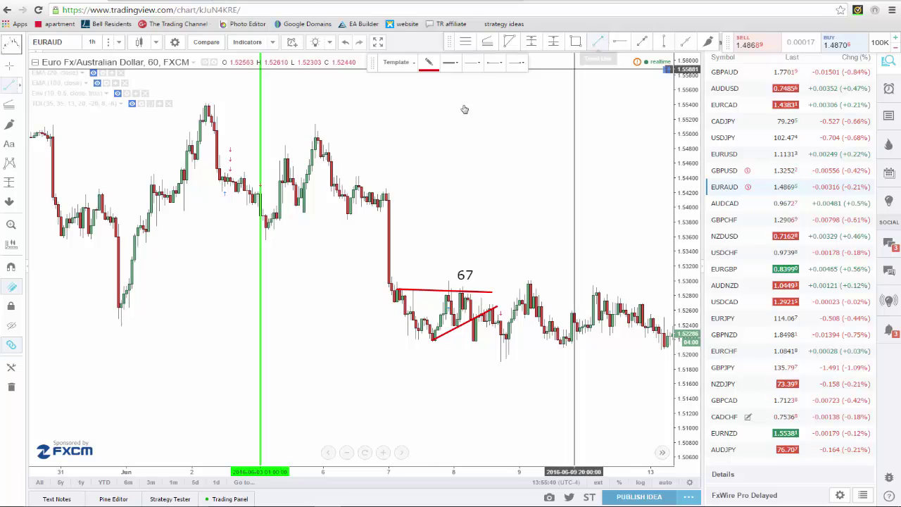
pyautogui.click(312, 126)
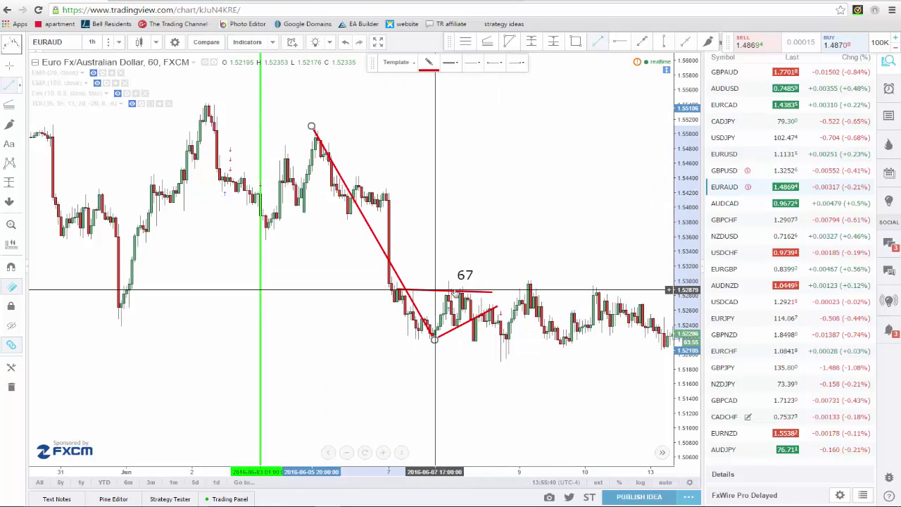
pyautogui.click(435, 339)
# - Brush a circle around the late June 7 high, short lines above and below pattern 67, and a circle at the June 15 low
pyautogui.moveTo(476, 345); pyautogui.dragTo(456, 344)
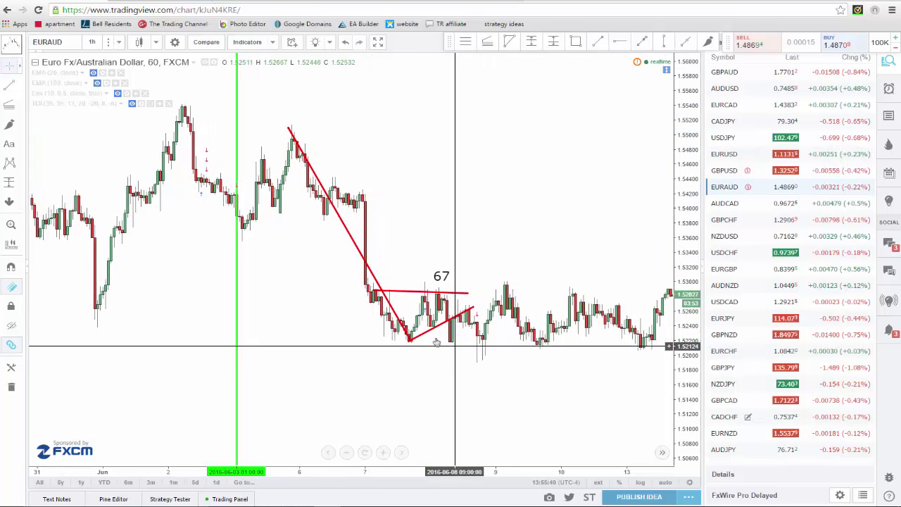
pyautogui.click(423, 275)
pyautogui.click(9, 125)
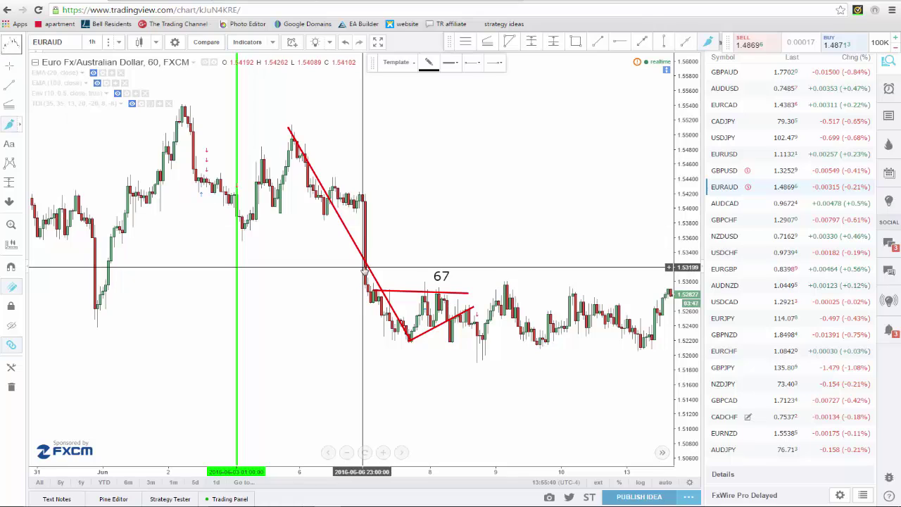
pyautogui.moveTo(419, 274); pyautogui.dragTo(479, 265)
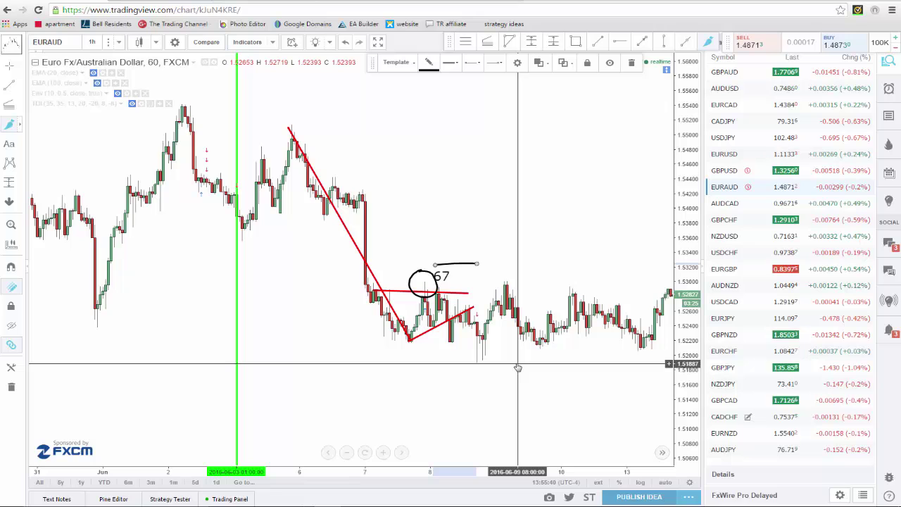
pyautogui.moveTo(518, 367); pyautogui.dragTo(353, 374)
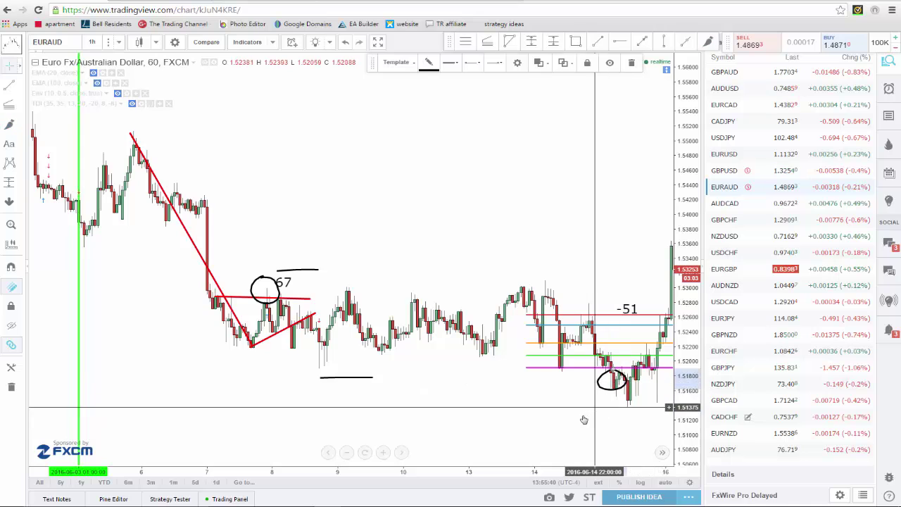
# - Remove the brushed circle at the June 15 low beneath the -51 retracement levels
pyautogui.moveTo(583, 419); pyautogui.dragTo(535, 400)
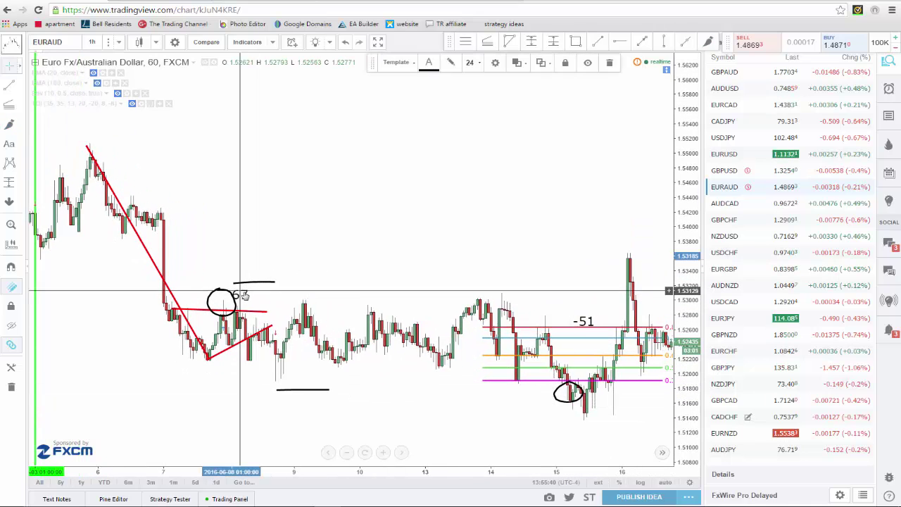
pyautogui.moveTo(468, 402); pyautogui.dragTo(330, 388)
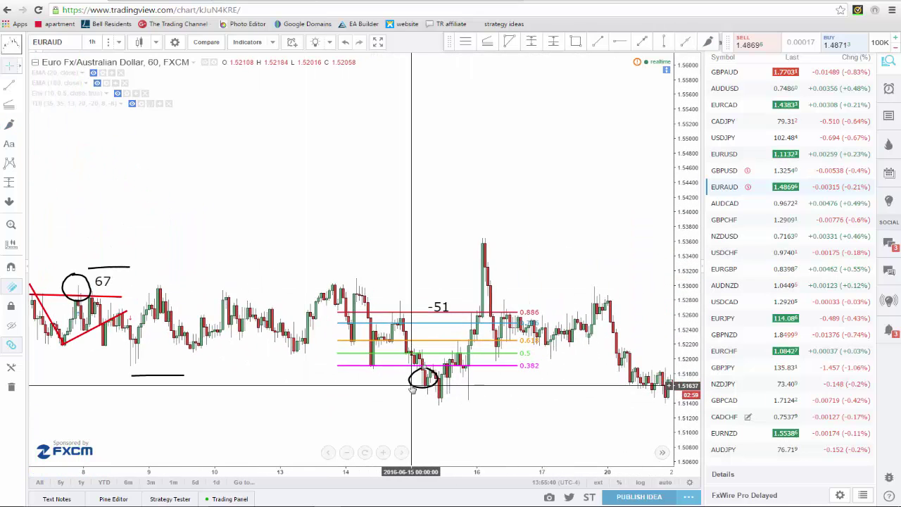
pyautogui.rightClick(414, 389)
pyautogui.click(435, 495)
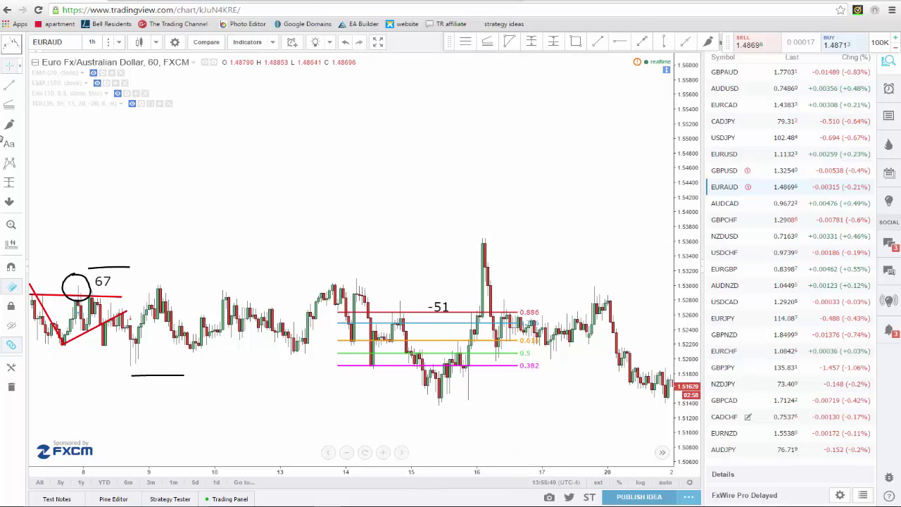
# - Draw a red trend line just below the -51 setup's 0.382 level, from late June 13 to June 15 at about 1.5186
pyautogui.click(9, 86)
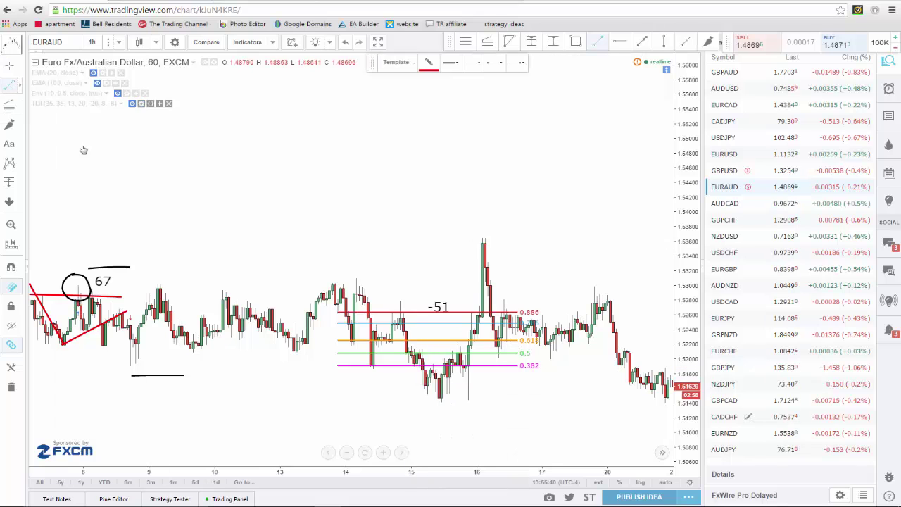
pyautogui.click(340, 368)
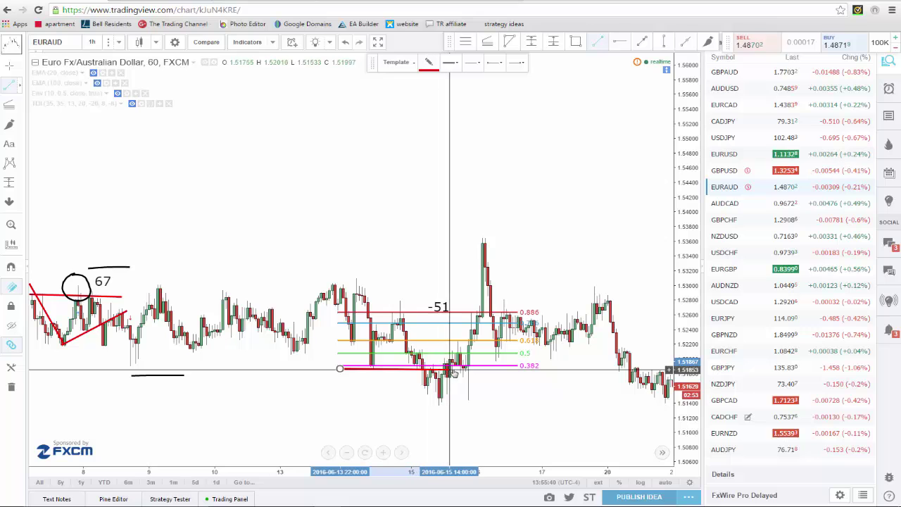
pyautogui.click(450, 404)
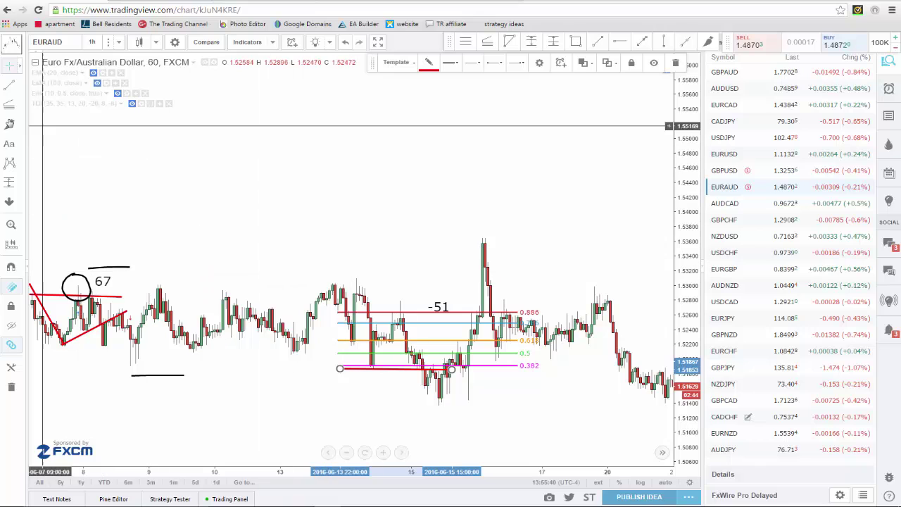
# - Brush circles around the June 14 high and the June 15 low of the -51 setup, and remove both again
pyautogui.moveTo(390, 301); pyautogui.dragTo(409, 301)
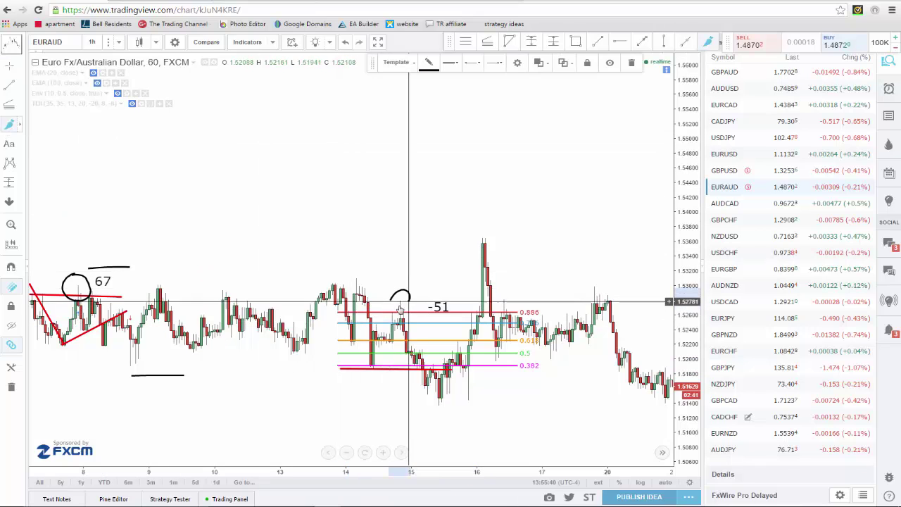
pyautogui.moveTo(441, 388)
pyautogui.mouseDown()
pyautogui.moveTo(443, 407)
pyautogui.moveTo(458, 409)
pyautogui.moveTo(380, 318)
pyautogui.mouseUp()
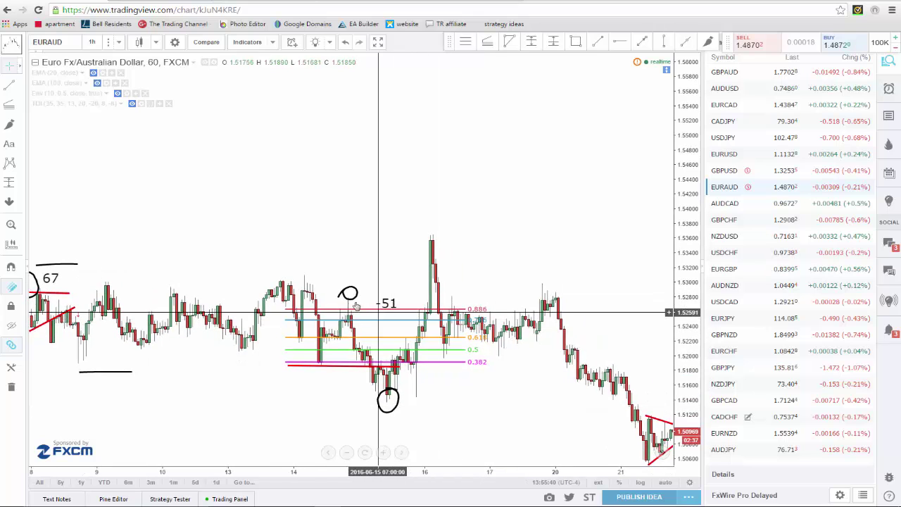
pyautogui.rightClick(353, 301)
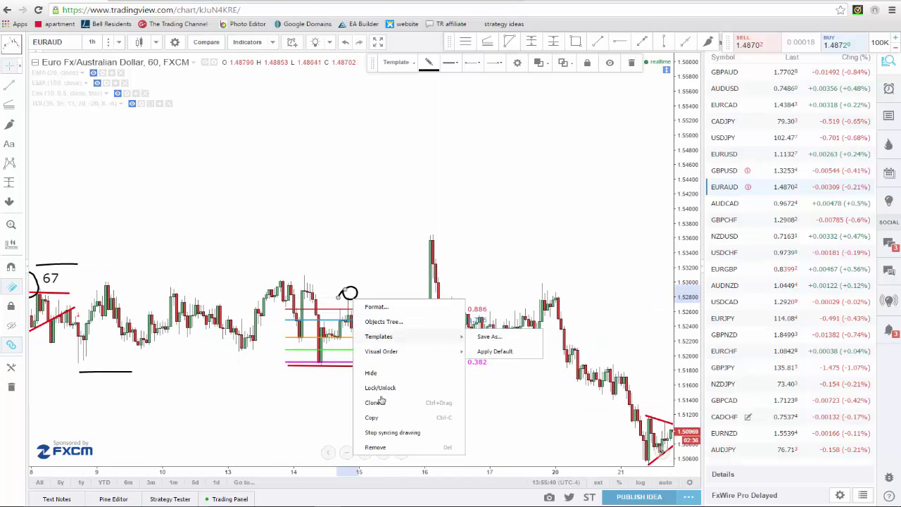
pyautogui.click(385, 448)
pyautogui.rightClick(398, 407)
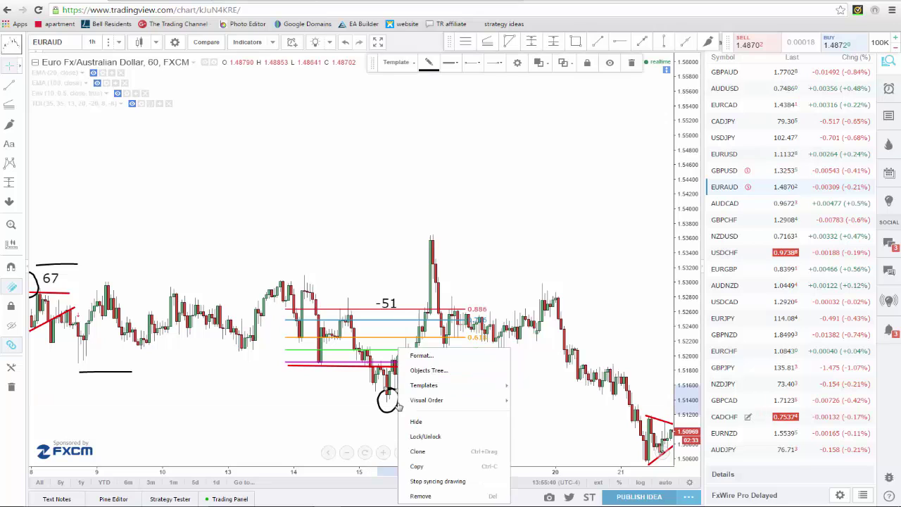
pyautogui.click(421, 497)
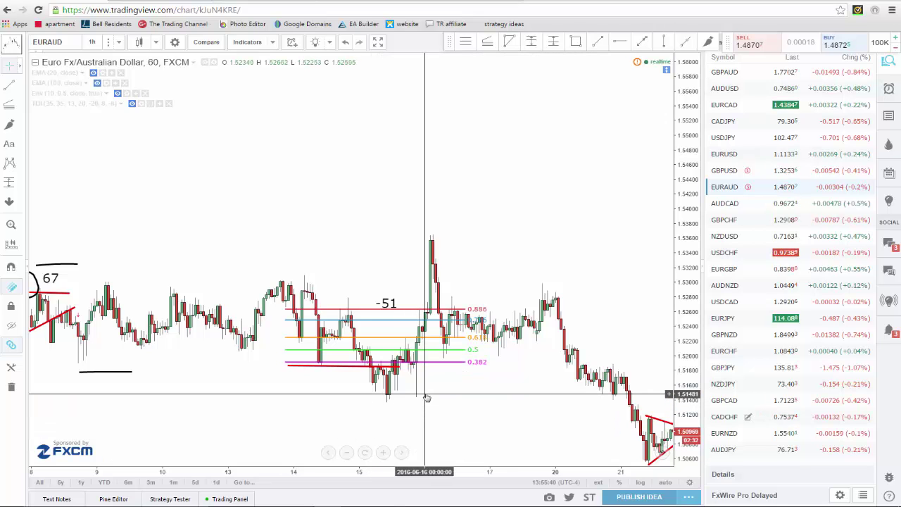
# - Draw a red trend line from the June 19 high down to the June 21 low at the start of triangle 45
pyautogui.moveTo(415, 397); pyautogui.dragTo(225, 343)
pyautogui.hotkey('alt', 'b')
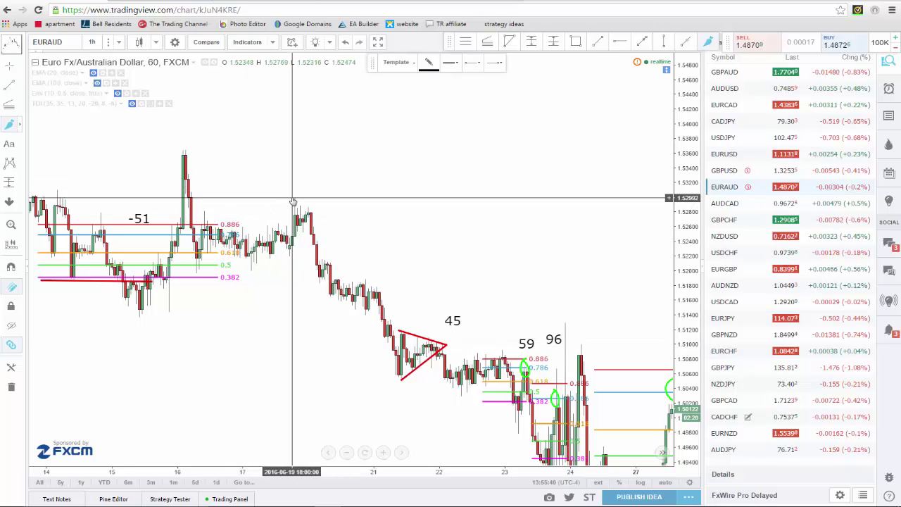
pyautogui.click(294, 199)
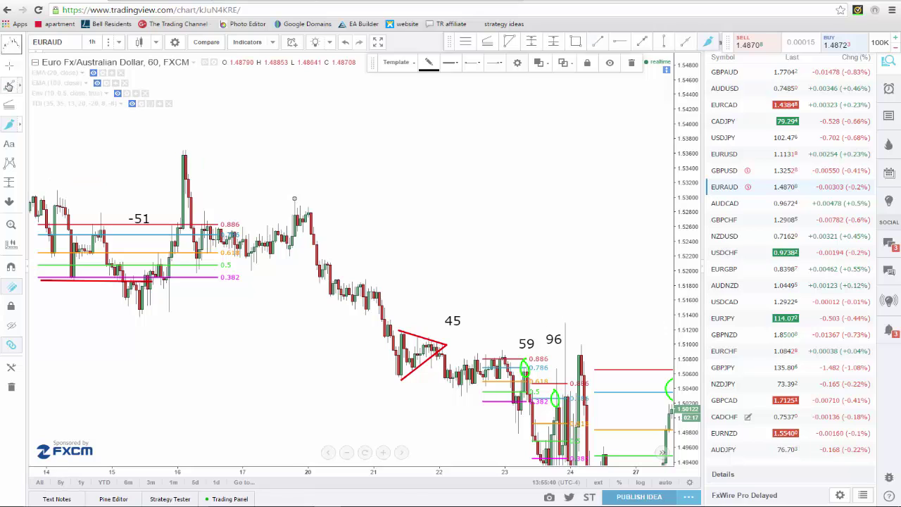
pyautogui.moveTo(292, 200); pyautogui.dragTo(282, 350)
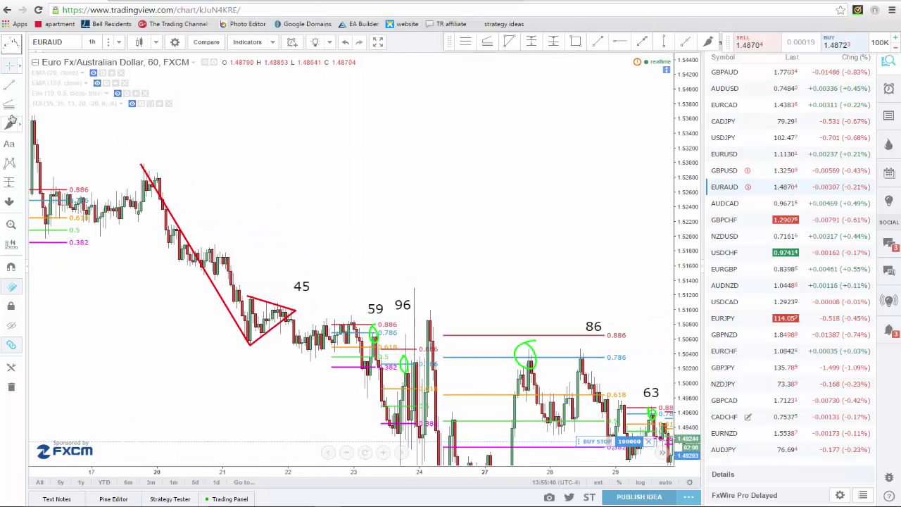
# - Brush a small circle around the June 21 high of triangle 45, with one short line above and another well below the triangle
pyautogui.click(10, 125)
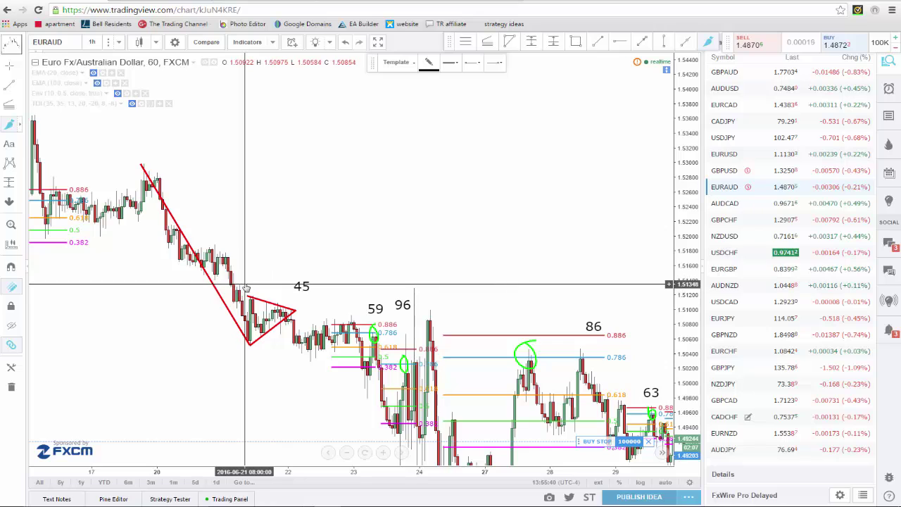
pyautogui.moveTo(258, 284)
pyautogui.mouseDown()
pyautogui.moveTo(282, 284)
pyautogui.moveTo(251, 298)
pyautogui.mouseUp()
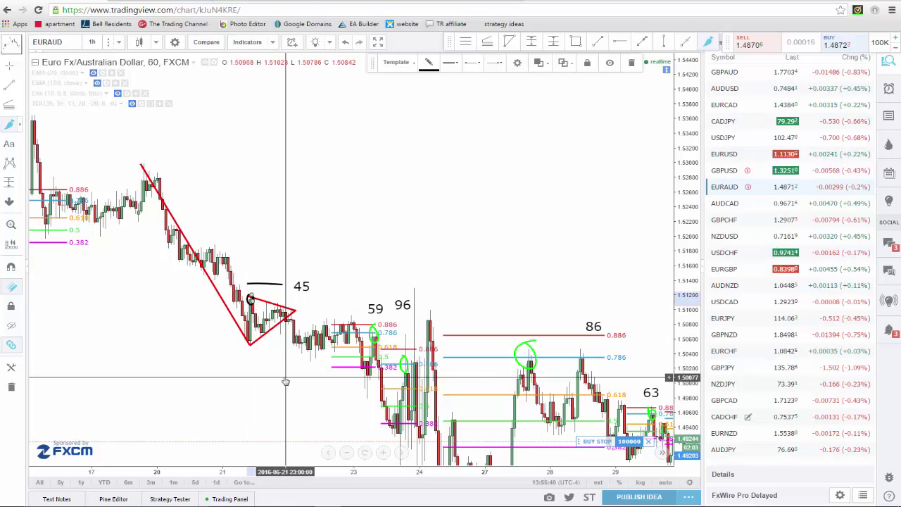
pyautogui.moveTo(286, 378); pyautogui.dragTo(357, 381)
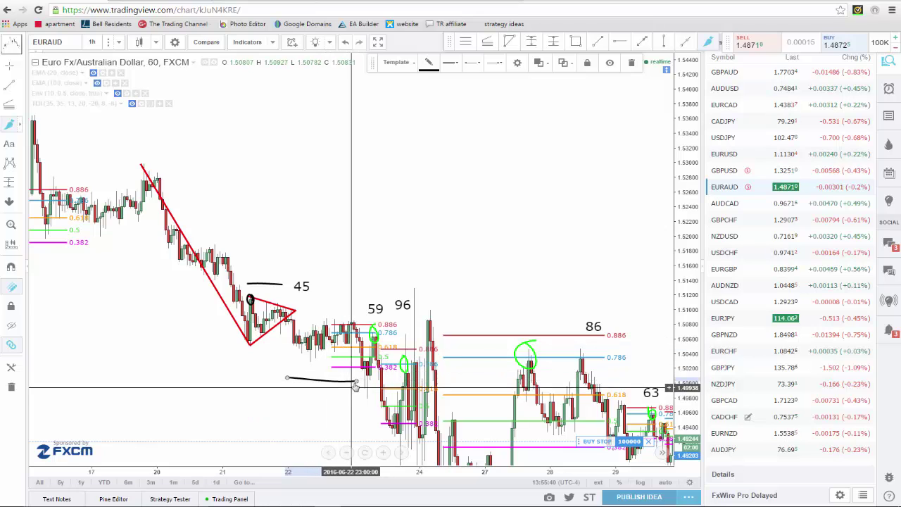
pyautogui.press('Escape')
pyautogui.rightClick(369, 343)
pyautogui.click(326, 415)
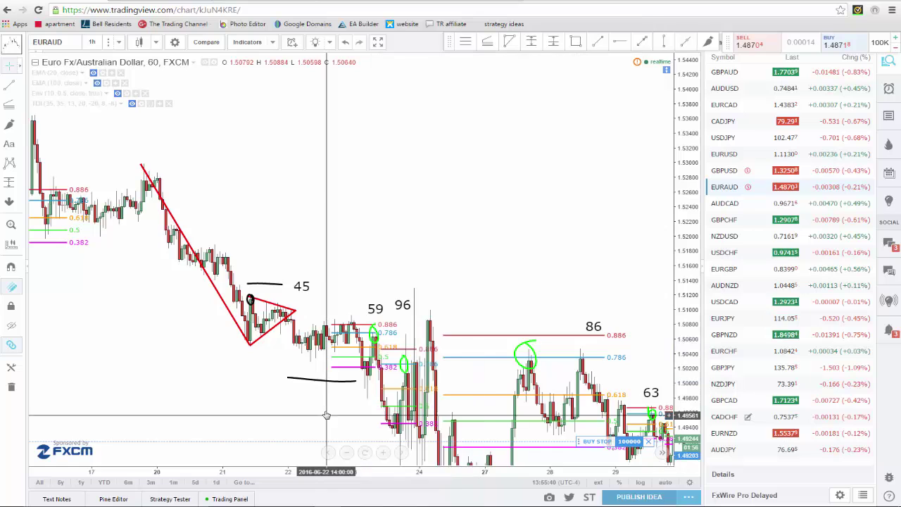
# - Remove the brushed line below triangle 45
pyautogui.scroll(3, 327, 415)
pyautogui.moveTo(345, 409); pyautogui.dragTo(555, 385)
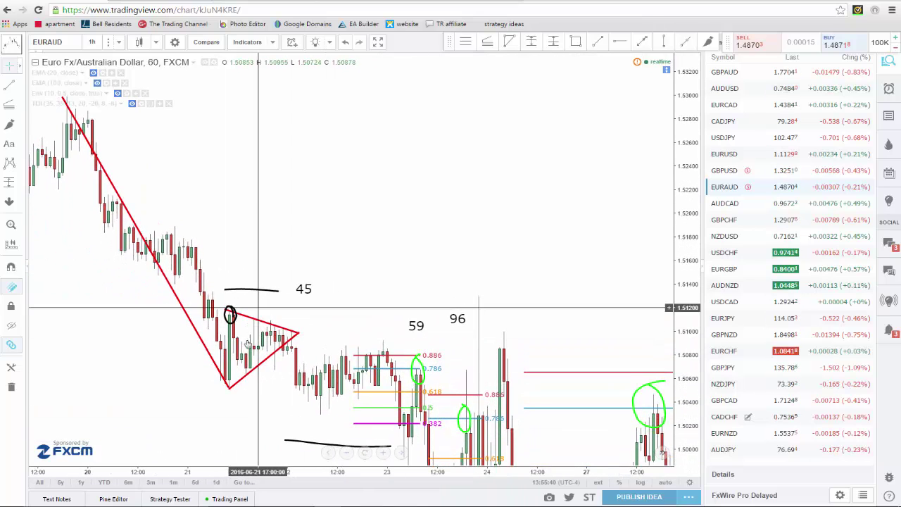
pyautogui.moveTo(264, 416); pyautogui.dragTo(288, 342)
pyautogui.rightClick(336, 316)
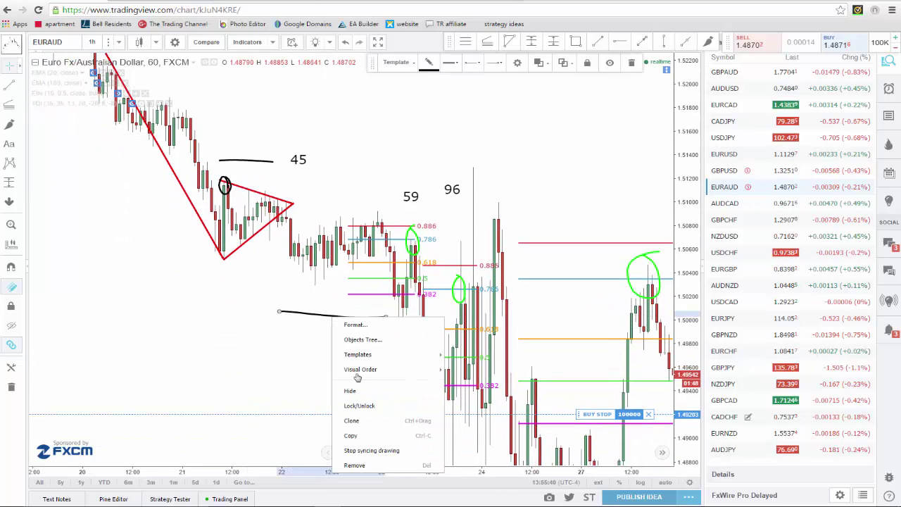
pyautogui.click(381, 467)
# - Draw a red trend line from the June 22 low to the morning of June 23 at about 1.5028, across the 59 setup
pyautogui.scroll(5, 303, 385)
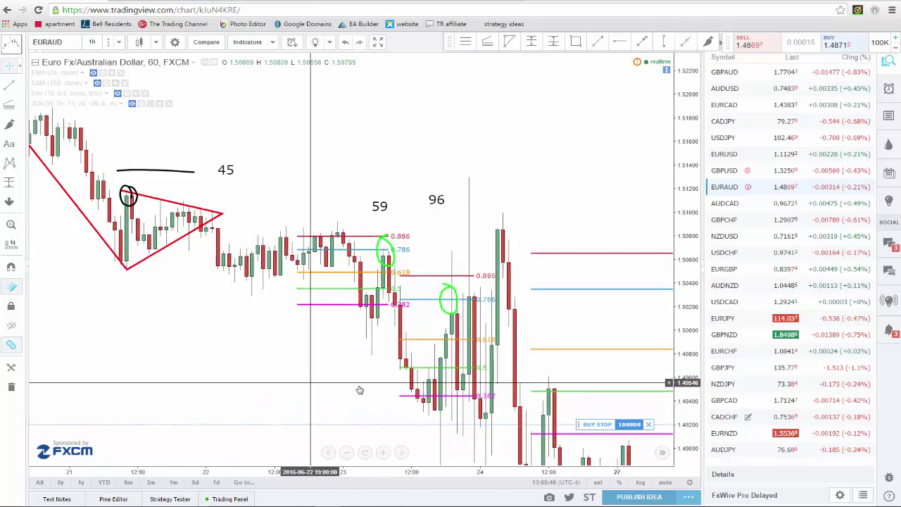
pyautogui.moveTo(298, 385); pyautogui.dragTo(316, 358)
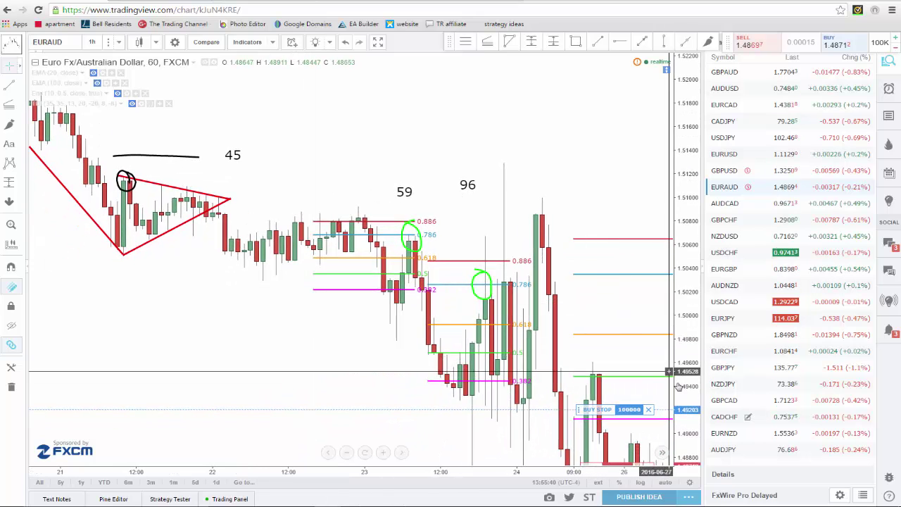
pyautogui.moveTo(376, 350); pyautogui.dragTo(368, 316)
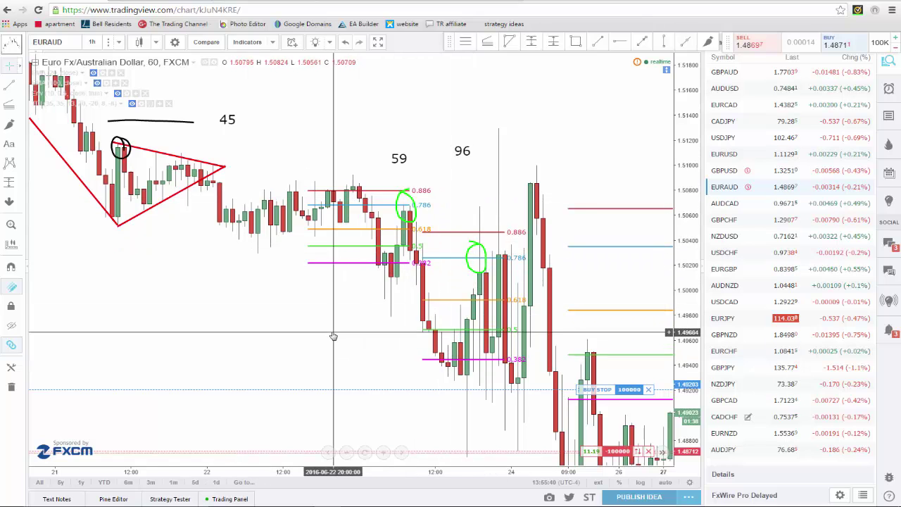
pyautogui.scroll(1, 331, 330)
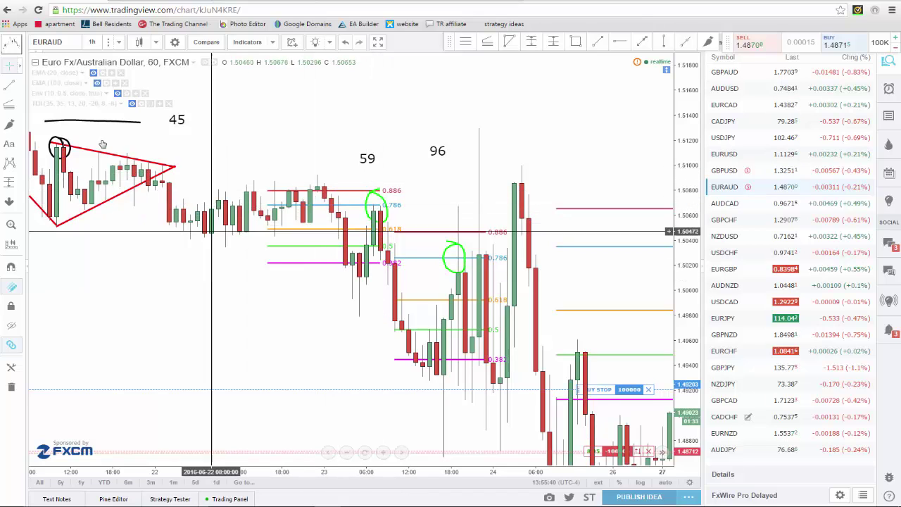
pyautogui.click(197, 253)
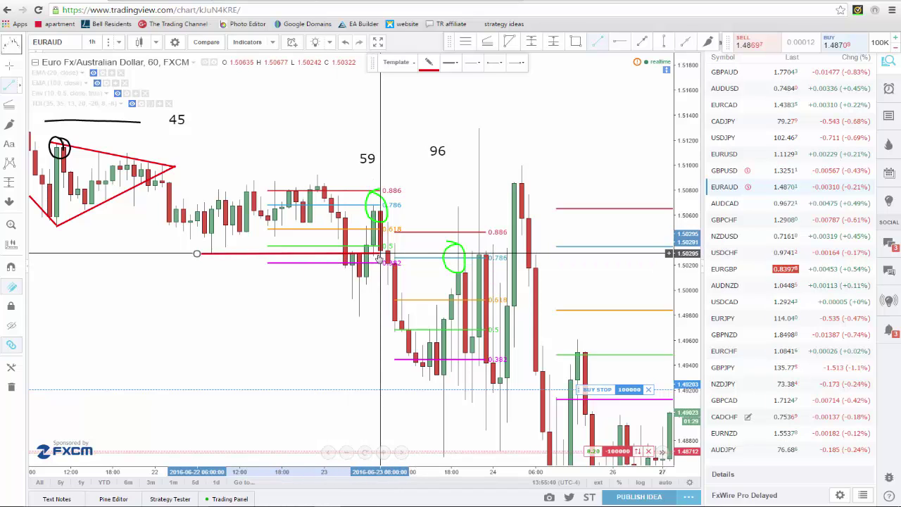
pyautogui.click(379, 258)
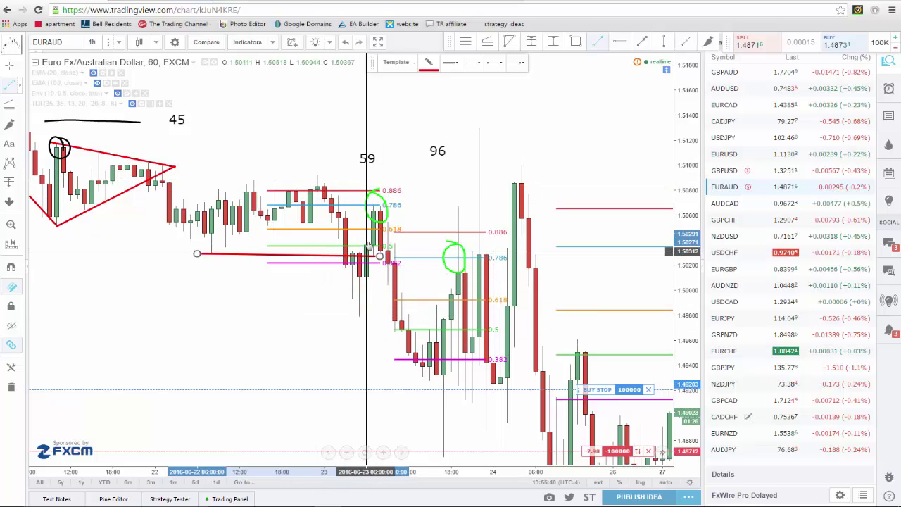
pyautogui.click(377, 212)
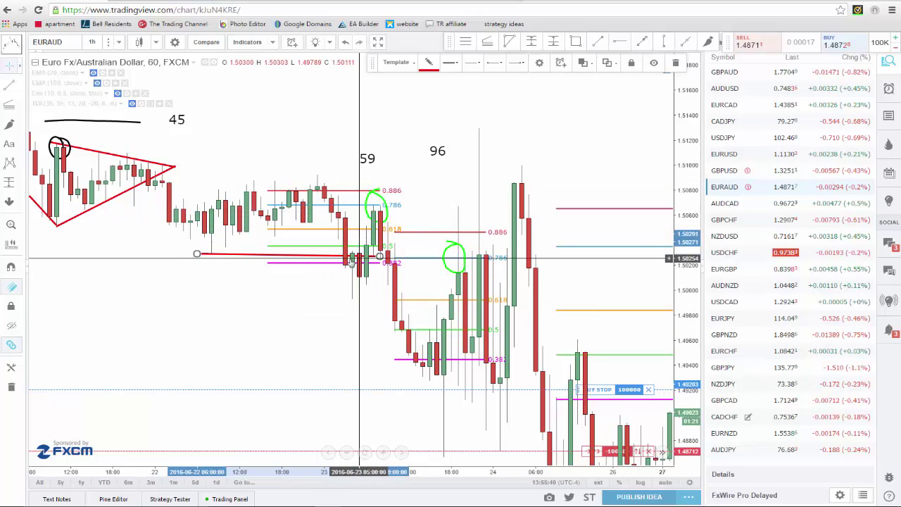
# - Remove the red trend line running from the June 22 low across the 59 setup
pyautogui.rightClick(300, 255)
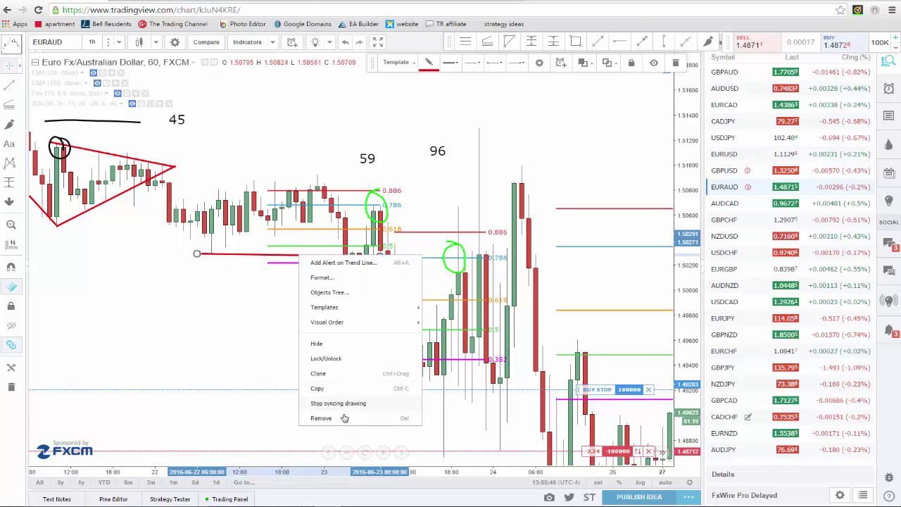
pyautogui.click(345, 418)
pyautogui.moveTo(345, 416); pyautogui.dragTo(249, 386)
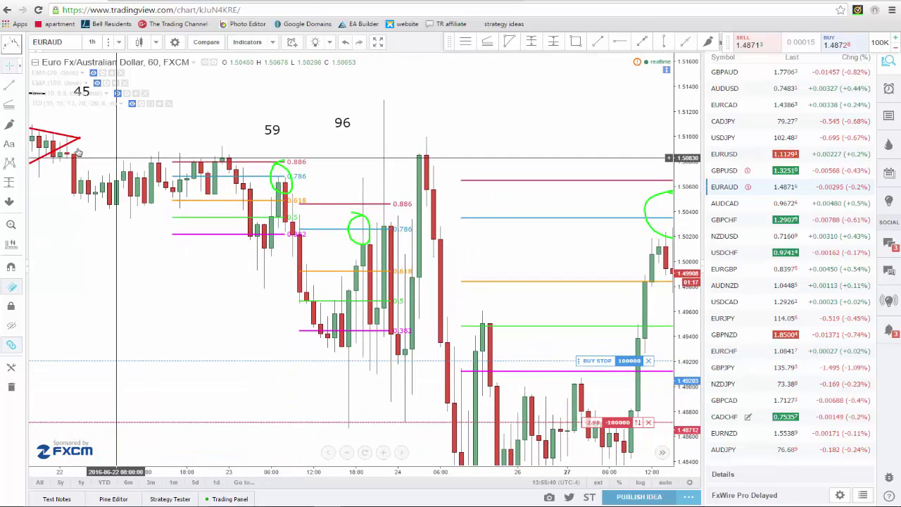
# - Brush a black line under the 59 setup's low at about 1.4980 and circle the setup's high
pyautogui.click(10, 123)
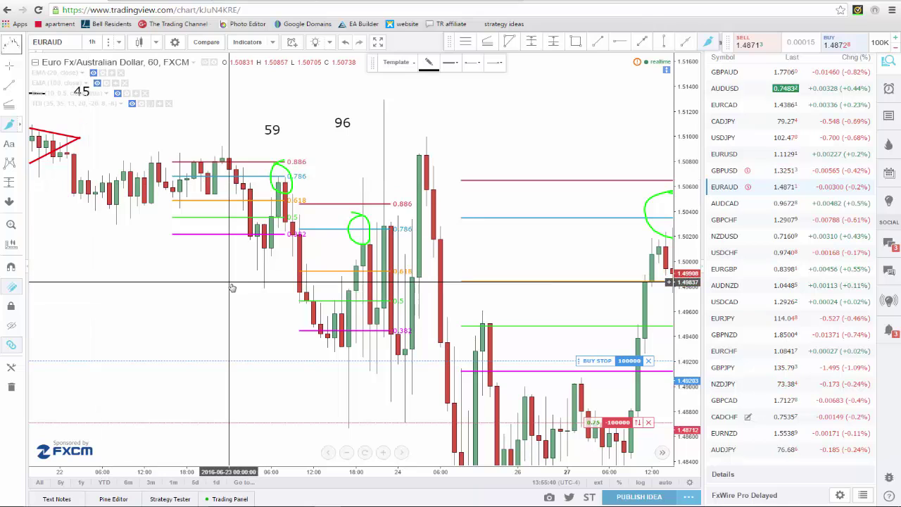
pyautogui.moveTo(230, 288); pyautogui.dragTo(278, 287)
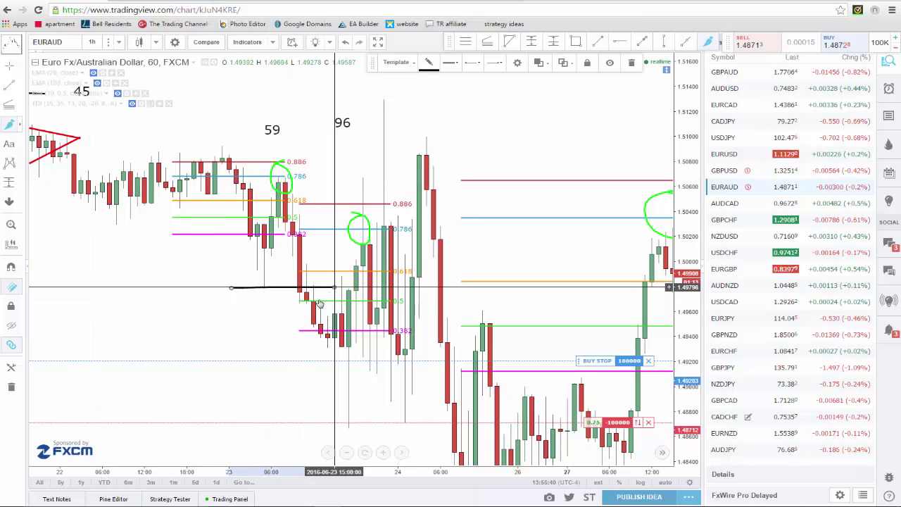
pyautogui.moveTo(279, 156)
pyautogui.mouseDown()
pyautogui.moveTo(300, 178)
pyautogui.moveTo(279, 159)
pyautogui.mouseUp()
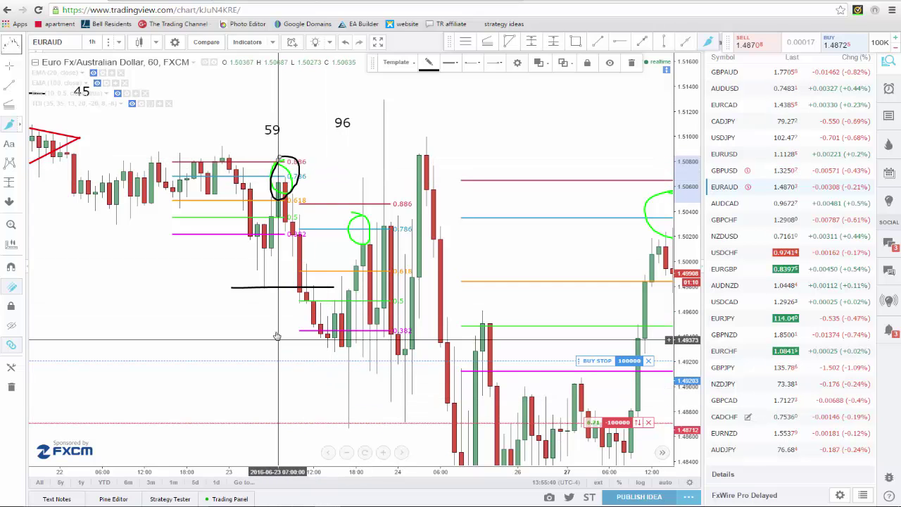
# - Brush circles around the June 23 spike low and the 96 setup's high, plus a line below at about 1.4930 and a short one above
pyautogui.moveTo(330, 419)
pyautogui.mouseDown()
pyautogui.moveTo(364, 423)
pyautogui.moveTo(336, 428)
pyautogui.mouseUp()
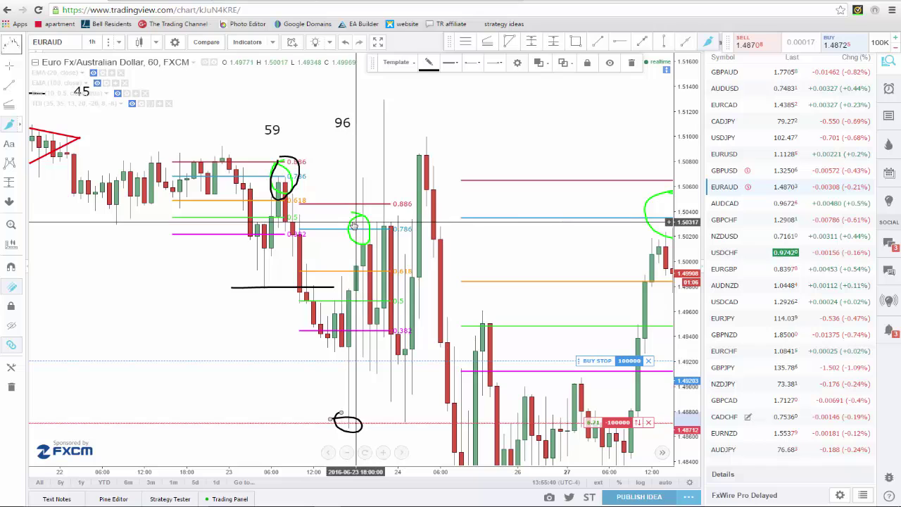
pyautogui.moveTo(354, 227)
pyautogui.mouseDown()
pyautogui.moveTo(367, 239)
pyautogui.moveTo(357, 215)
pyautogui.mouseUp()
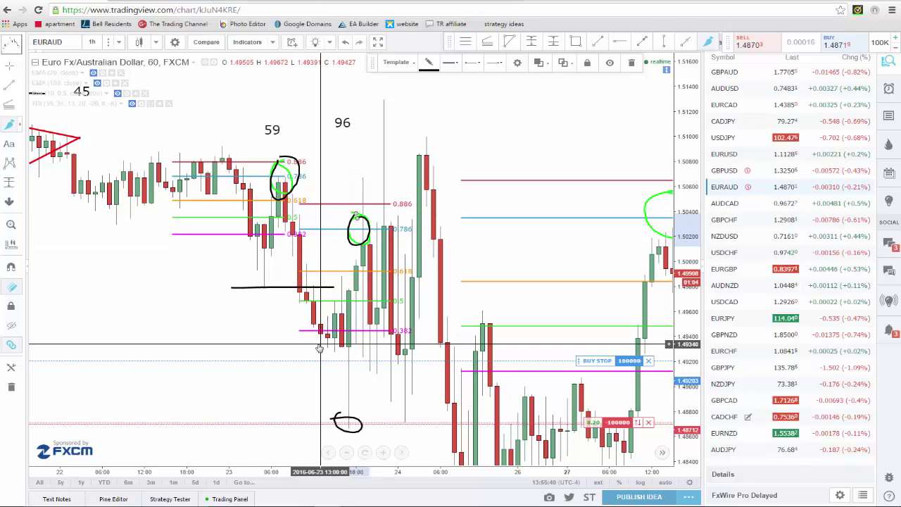
pyautogui.moveTo(317, 348); pyautogui.dragTo(397, 346)
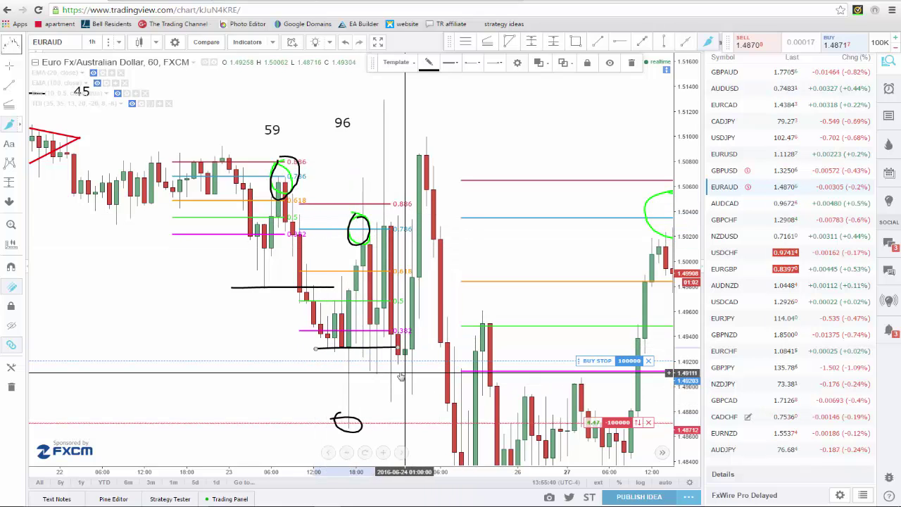
pyautogui.moveTo(321, 143); pyautogui.dragTo(327, 144)
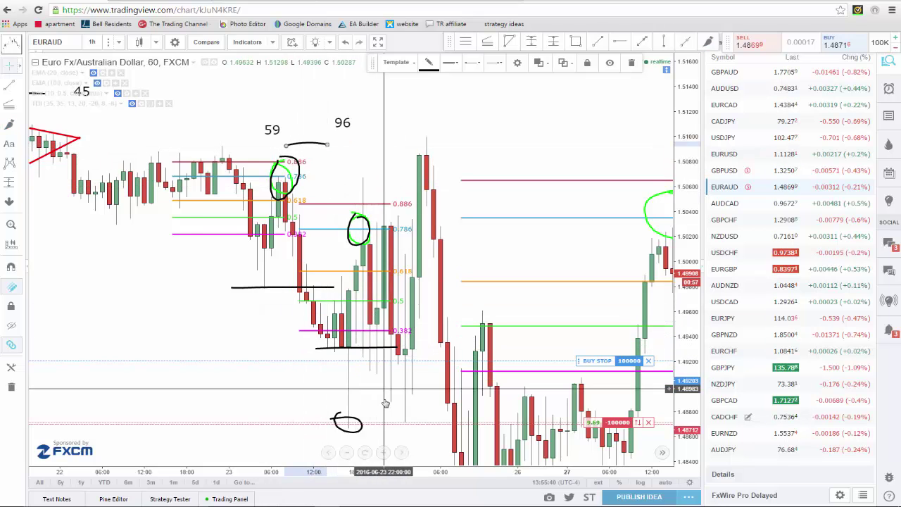
# - Brush a black line from the circled June 23 spike low across to June 27, ending at about 1.4858
pyautogui.moveTo(384, 345); pyautogui.dragTo(282, 313)
pyautogui.scroll(-3, 550, 411)
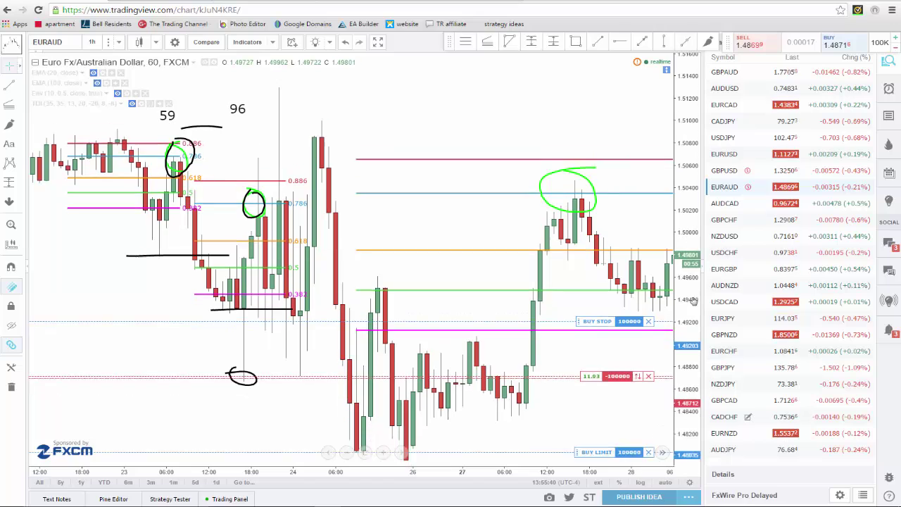
pyautogui.moveTo(550, 410); pyautogui.dragTo(418, 415)
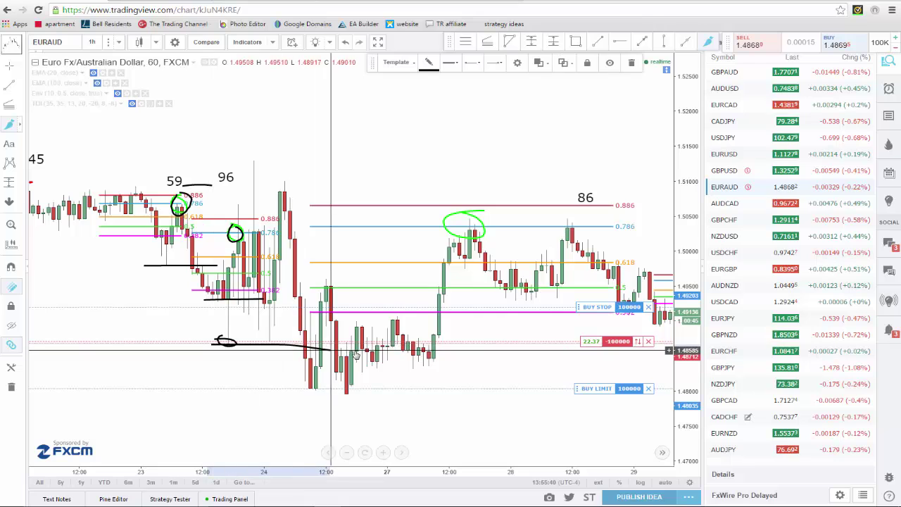
pyautogui.moveTo(211, 343); pyautogui.dragTo(380, 352)
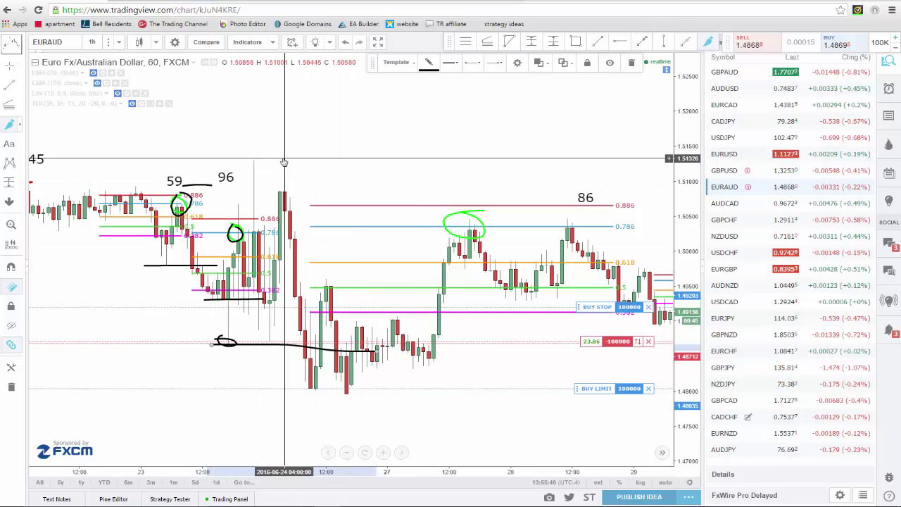
# - Brush circles around the June 24 spike high and the lowest low at about 1.4800 just before June 27
pyautogui.moveTo(272, 157)
pyautogui.mouseDown()
pyautogui.moveTo(239, 165)
pyautogui.moveTo(289, 166)
pyautogui.moveTo(282, 159)
pyautogui.mouseUp()
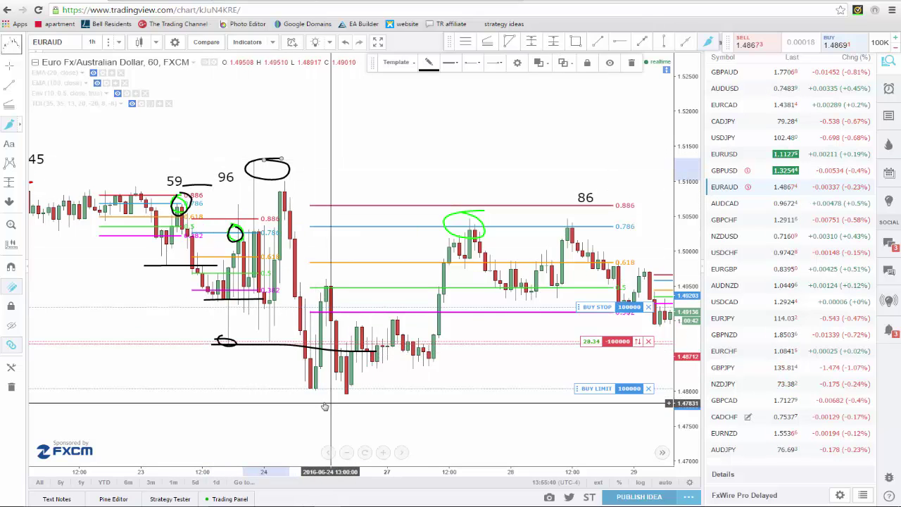
pyautogui.moveTo(332, 383)
pyautogui.mouseDown()
pyautogui.moveTo(350, 407)
pyautogui.moveTo(341, 384)
pyautogui.mouseUp()
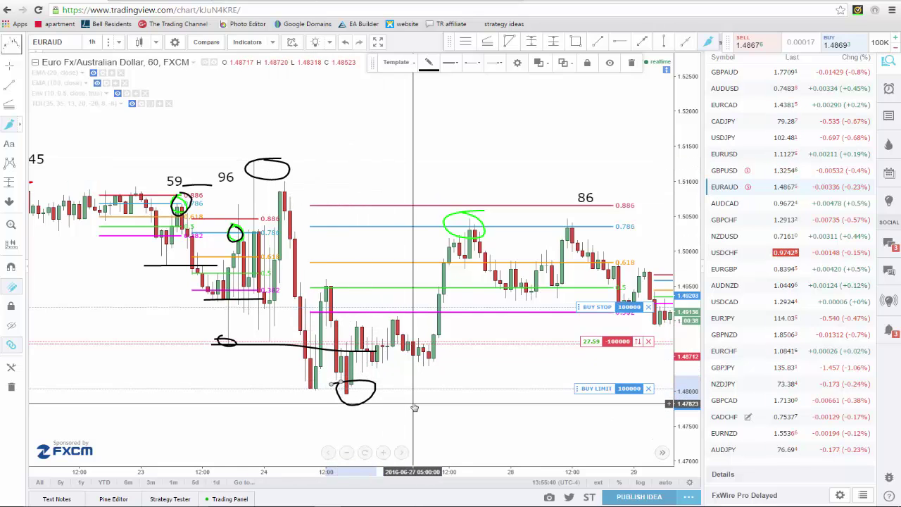
pyautogui.press('Escape')
# - Place a short horizontal red trend line above the June 27 green circle at 1.50764, and brush a circle around the June 24 midday high
pyautogui.moveTo(386, 399); pyautogui.dragTo(351, 398)
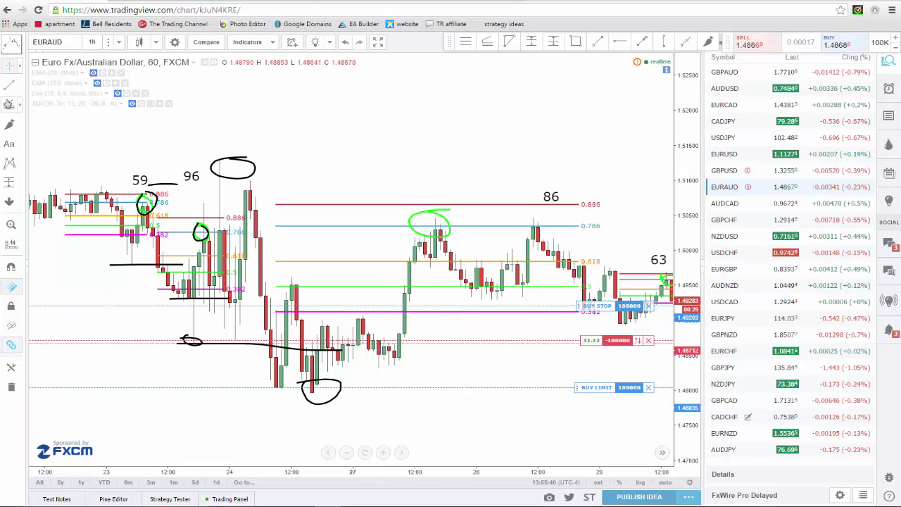
pyautogui.click(9, 86)
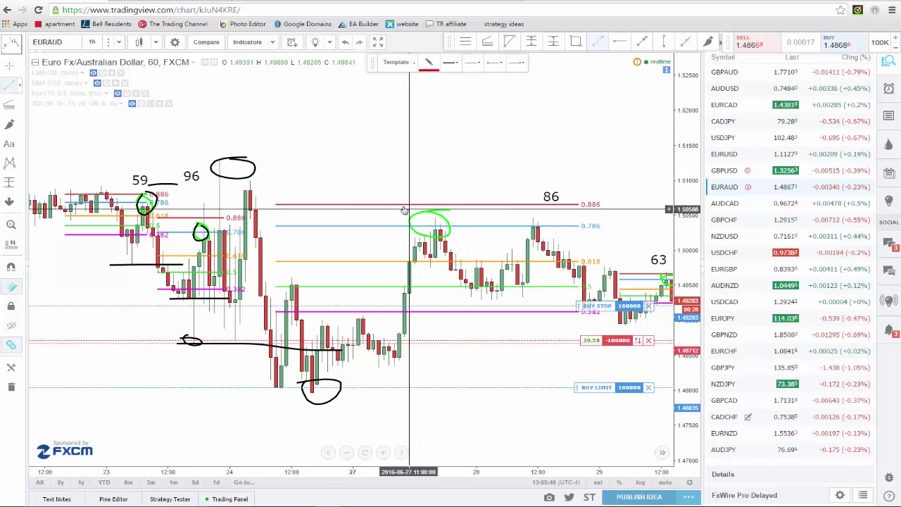
pyautogui.click(404, 207)
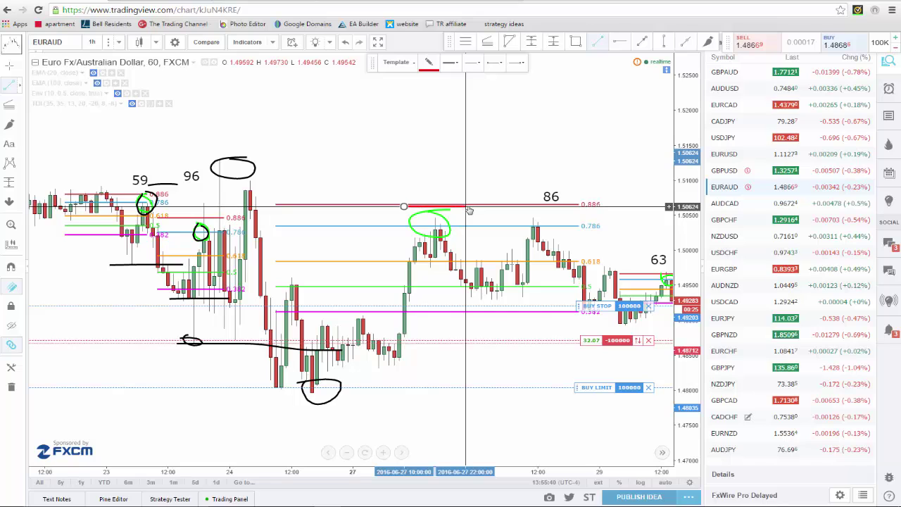
pyautogui.moveTo(445, 210); pyautogui.dragTo(445, 200)
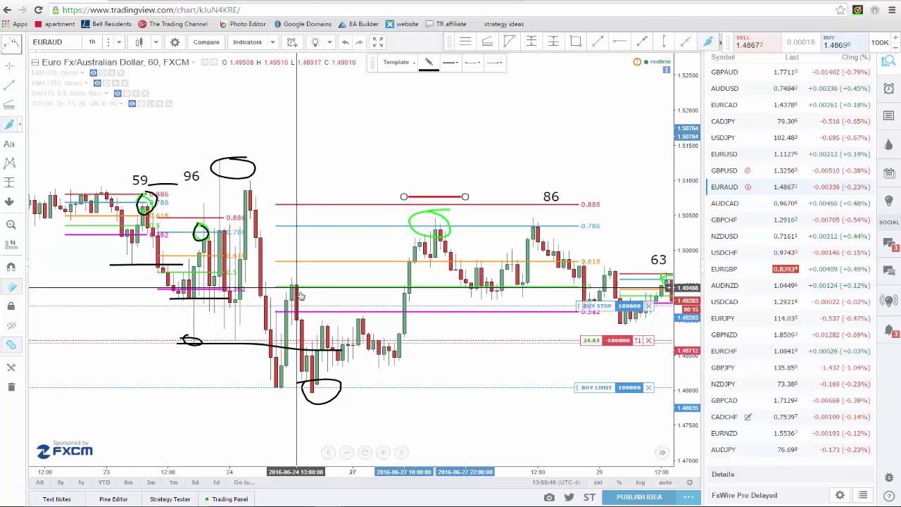
pyautogui.moveTo(286, 270)
pyautogui.mouseDown()
pyautogui.moveTo(300, 283)
pyautogui.moveTo(286, 272)
pyautogui.mouseUp()
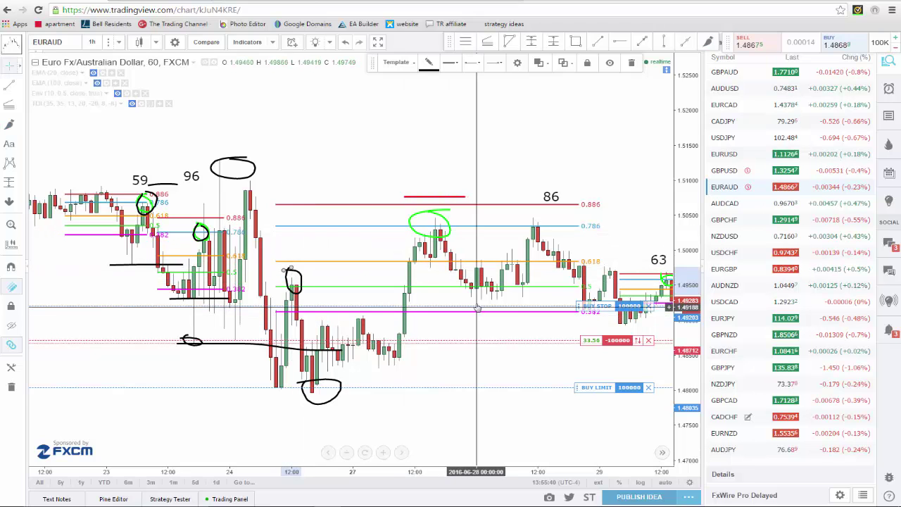
# - Brush a black line under the late June 28 lows at about 1.4910 and mark the high just before the 63 setup
pyautogui.moveTo(472, 306)
pyautogui.mouseDown()
pyautogui.moveTo(452, 203)
pyautogui.moveTo(438, 197)
pyautogui.mouseUp()
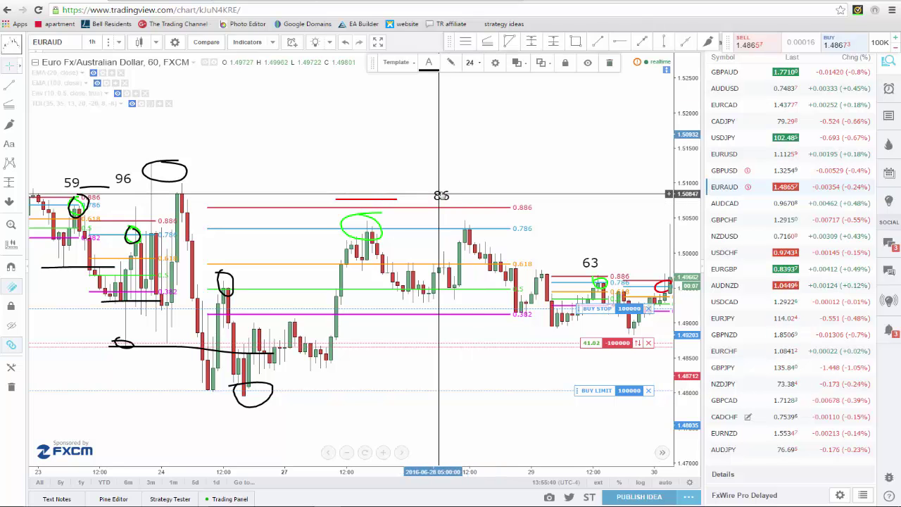
pyautogui.moveTo(512, 407); pyautogui.dragTo(375, 367)
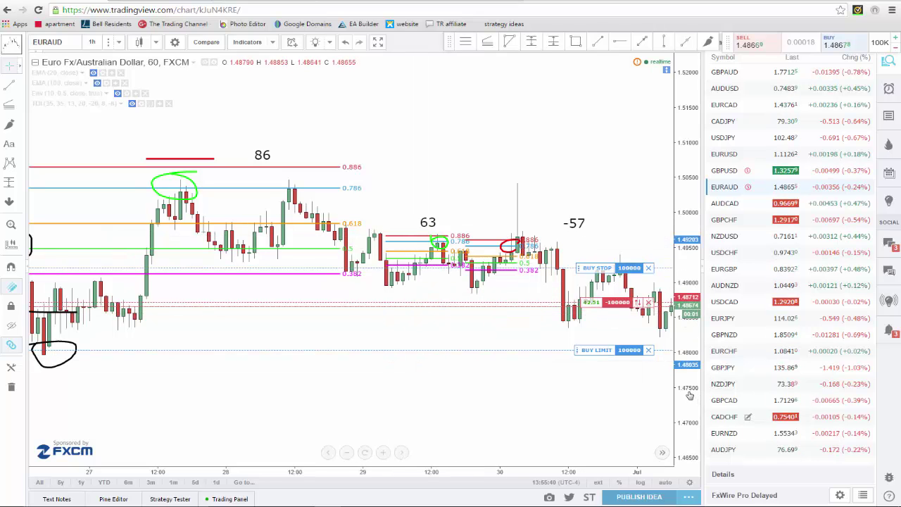
pyautogui.moveTo(700, 365); pyautogui.dragTo(699, 211)
pyautogui.moveTo(414, 312); pyautogui.dragTo(370, 312)
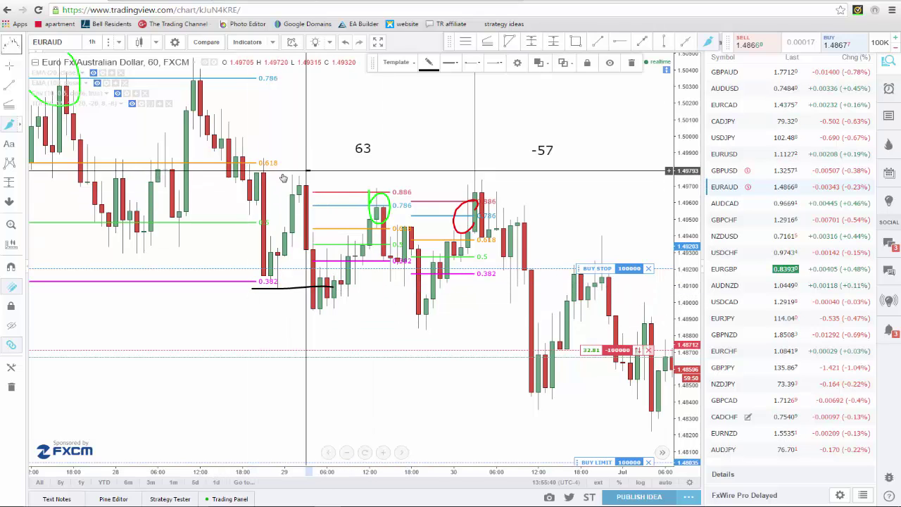
# - Circle the early June 29 low beneath the 63 setup and brush a line at about 1.4896 from it across to the evening low
pyautogui.click(302, 303)
pyautogui.moveTo(682, 242); pyautogui.dragTo(682, 292)
pyautogui.scroll(-2, 462, 302)
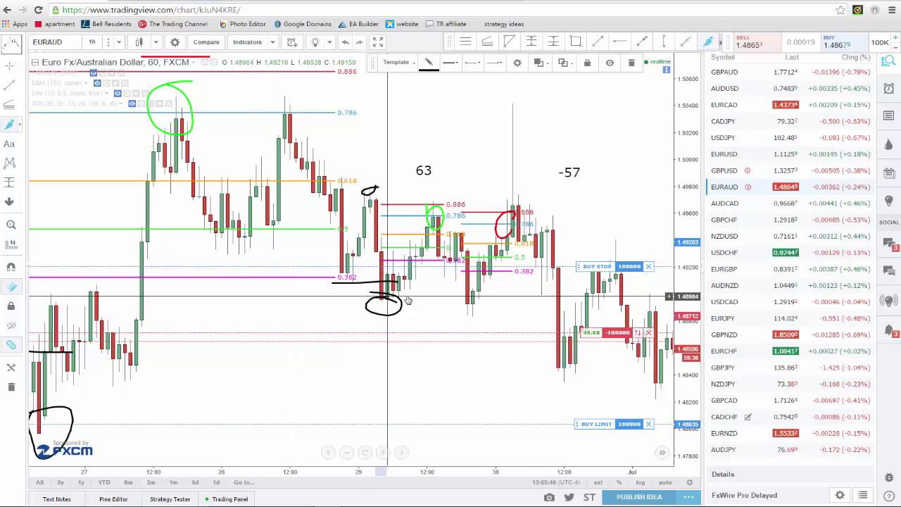
pyautogui.moveTo(462, 305)
pyautogui.mouseDown()
pyautogui.moveTo(498, 303)
pyautogui.moveTo(455, 311)
pyautogui.mouseUp()
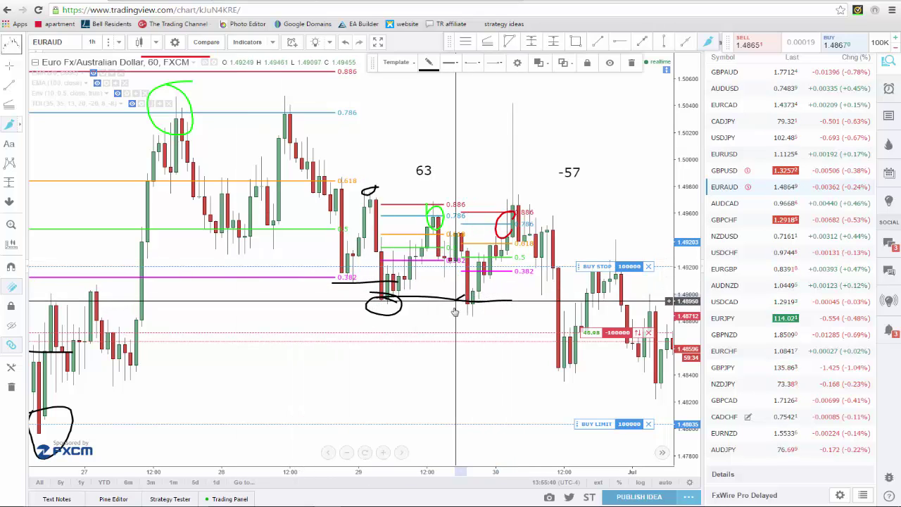
# - Brush a circle around the June 29 evening low beneath the -57 setup and remove that circle
pyautogui.moveTo(550, 204); pyautogui.dragTo(477, 191)
pyautogui.click(369, 303)
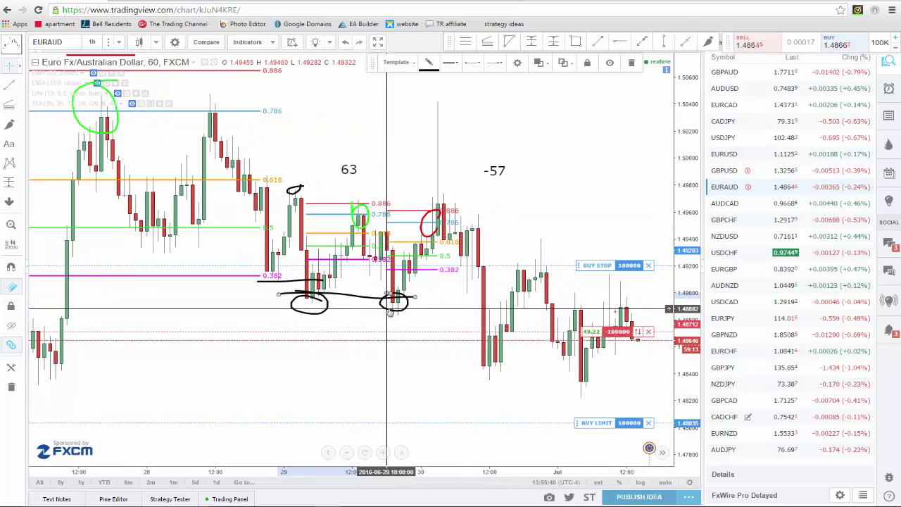
pyautogui.rightClick(391, 308)
pyautogui.click(388, 374)
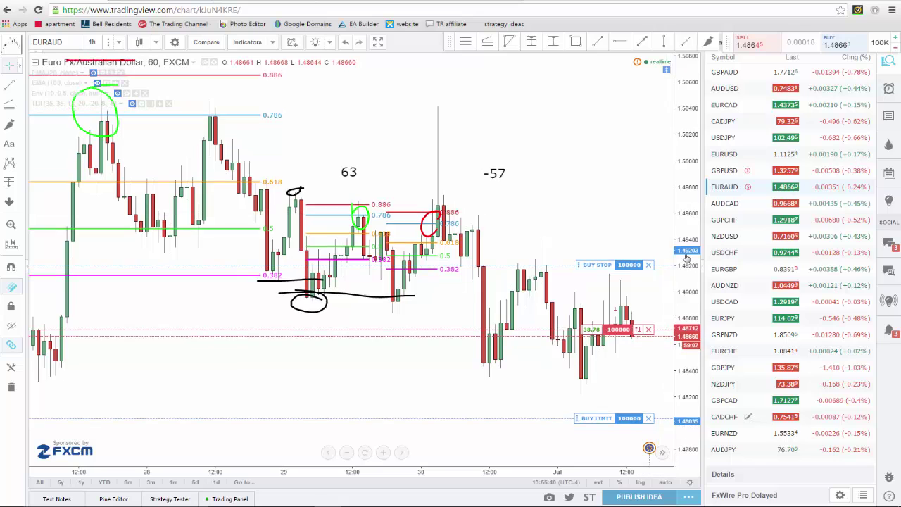
# - Switch the chart from EURAUD to GBPUSD
pyautogui.moveTo(479, 358); pyautogui.dragTo(357, 291)
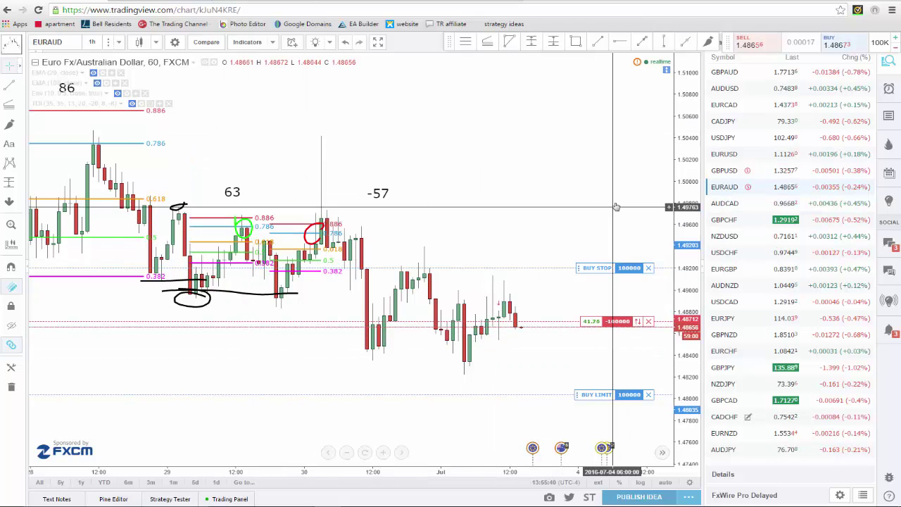
pyautogui.scroll(-2, 616, 207)
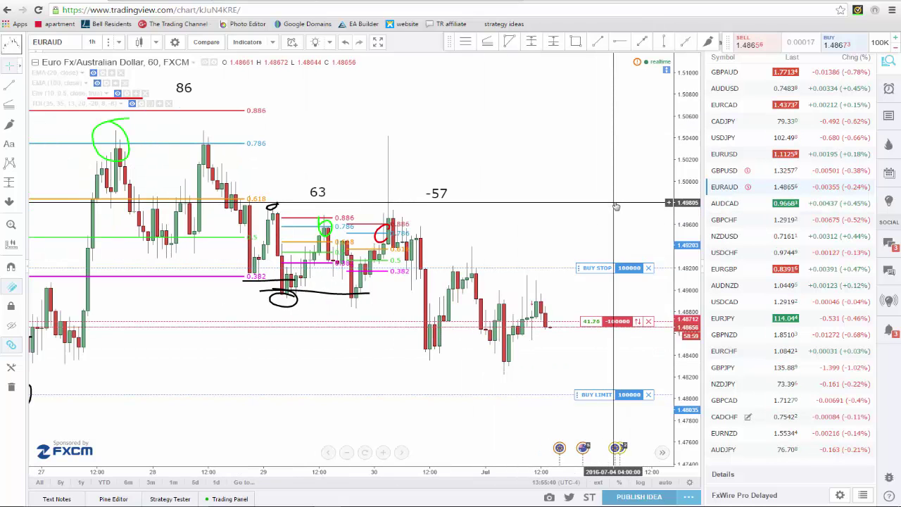
pyautogui.click(725, 171)
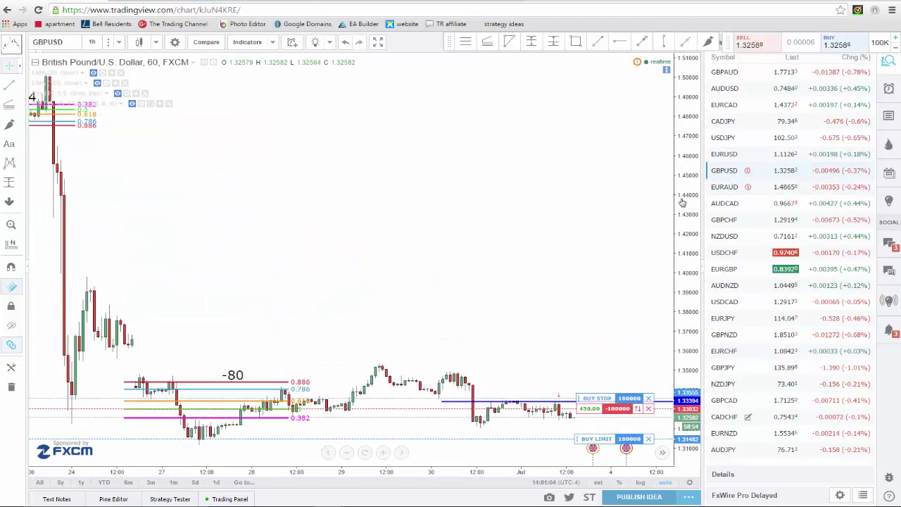
# - Go back to the green June 3 marker on GBPUSD and examine the patterns labelled -40 and -58
pyautogui.scroll(-3, 624, 284)
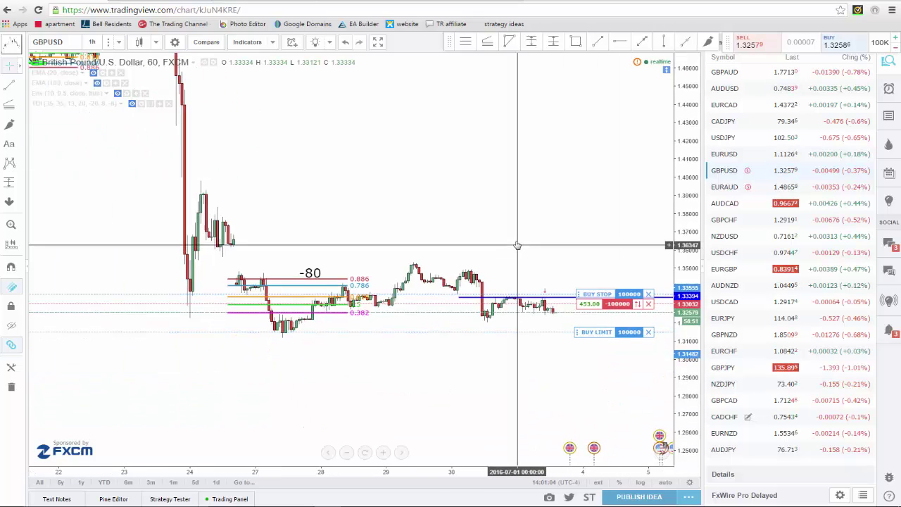
pyautogui.scroll(2, 517, 245)
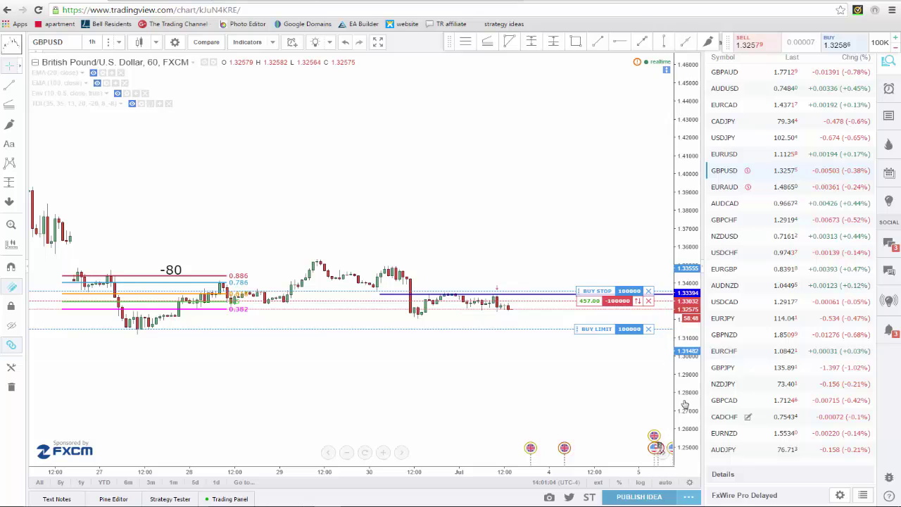
pyautogui.moveTo(685, 403); pyautogui.dragTo(509, 346)
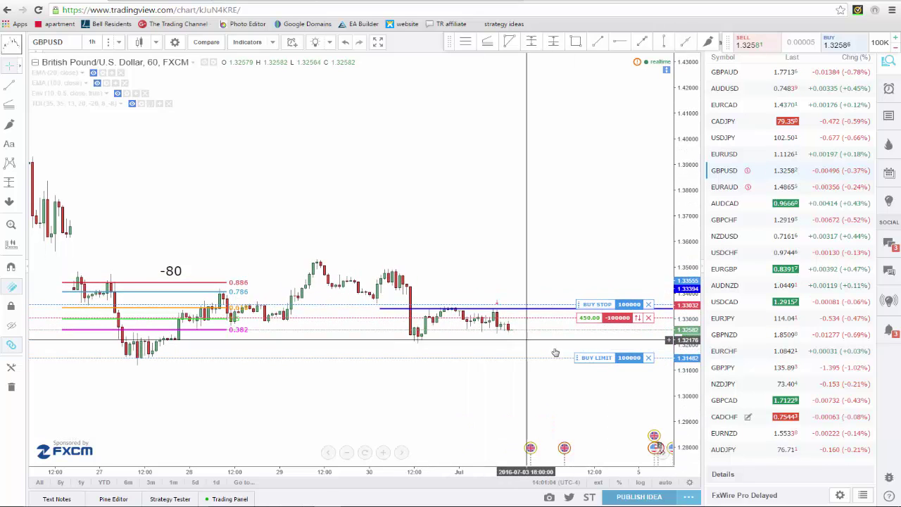
pyautogui.scroll(-3, 422, 344)
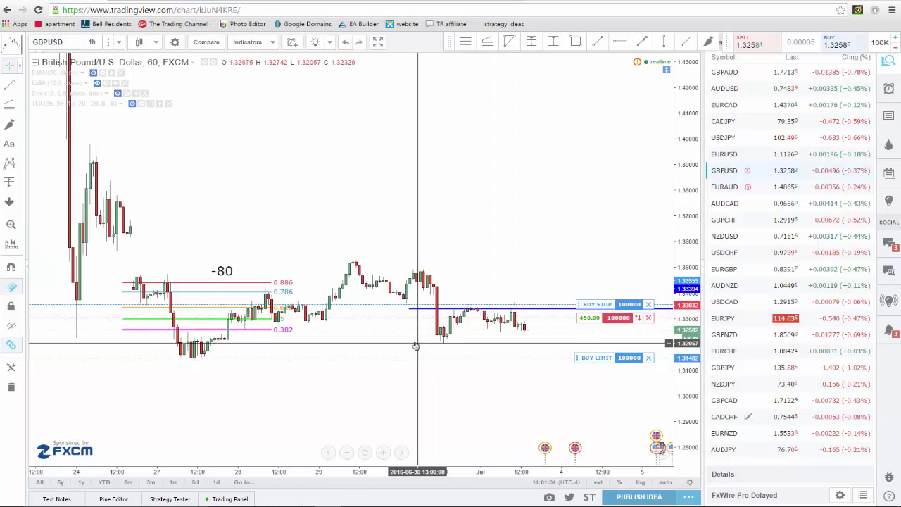
pyautogui.scroll(-5, 298, 322)
pyautogui.moveTo(227, 244); pyautogui.dragTo(503, 355)
pyautogui.scroll(5, 479, 345)
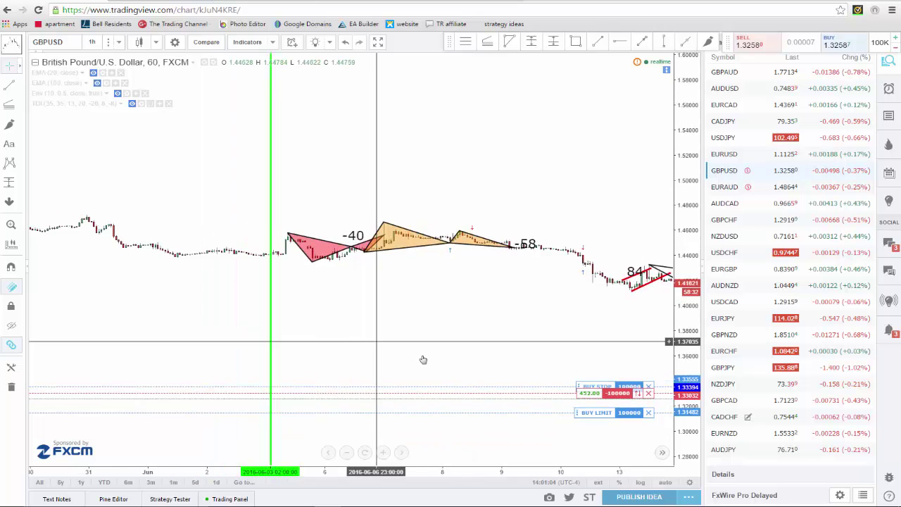
pyautogui.moveTo(686, 418); pyautogui.dragTo(686, 338)
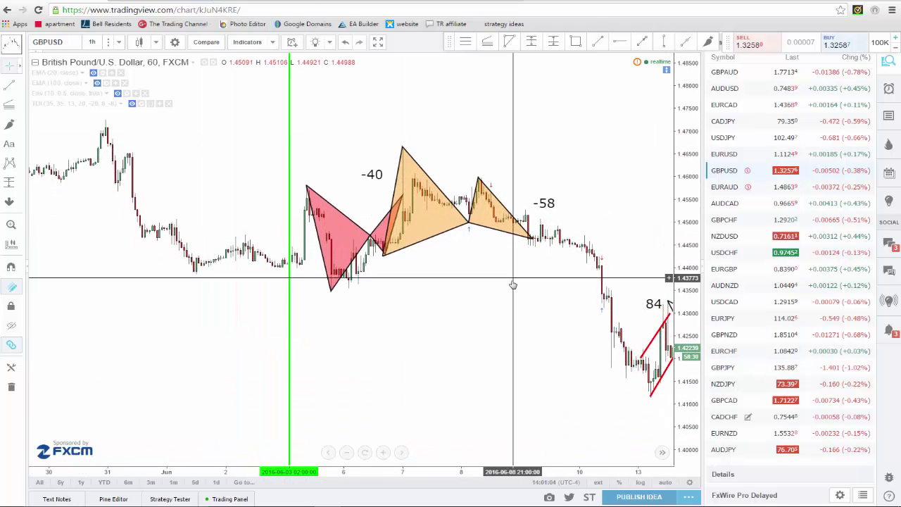
pyautogui.scroll(2, 478, 299)
pyautogui.moveTo(478, 299); pyautogui.dragTo(437, 307)
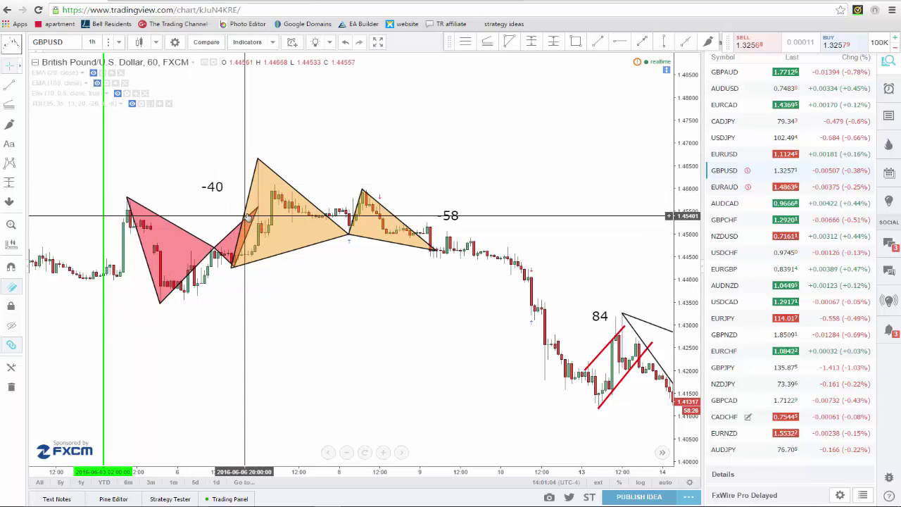
pyautogui.click(219, 248)
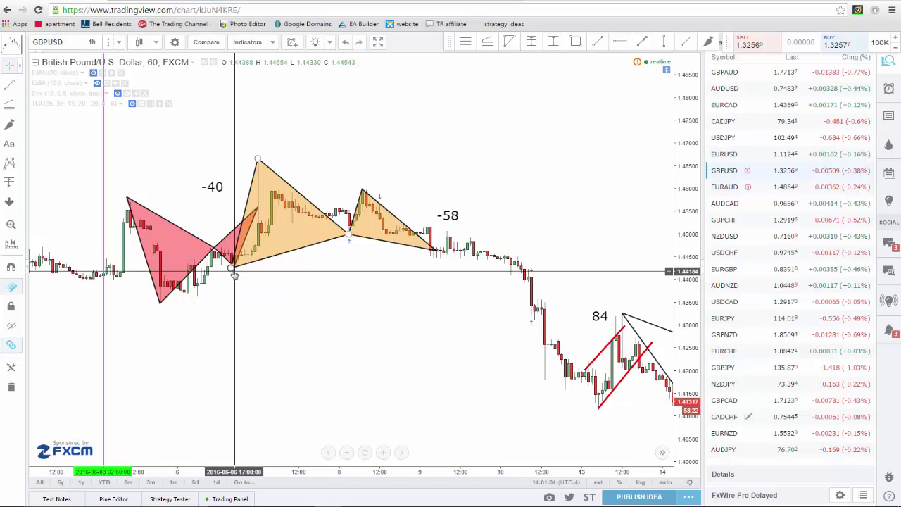
# - Draw a red trend line from the June 9 high beside the -58 setup, at about 1.4524, down to the June 13 low
pyautogui.click(230, 267)
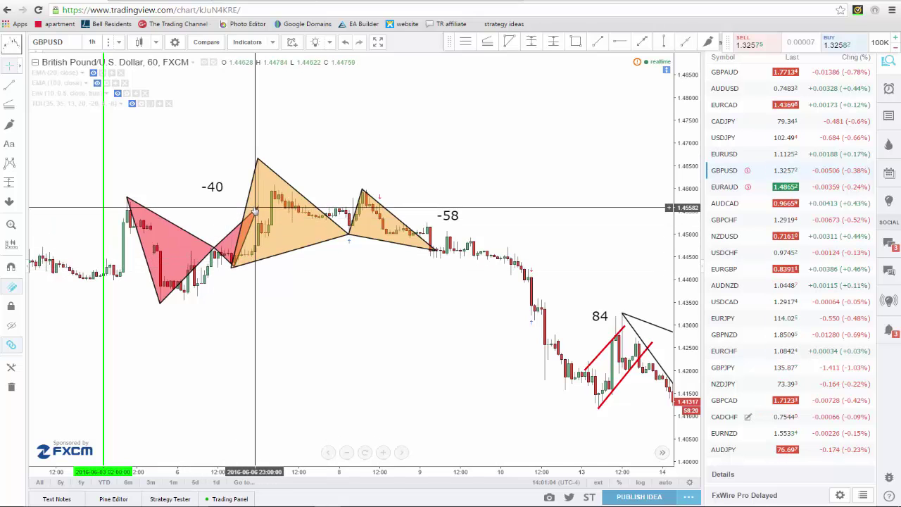
pyautogui.moveTo(236, 249); pyautogui.dragTo(235, 206)
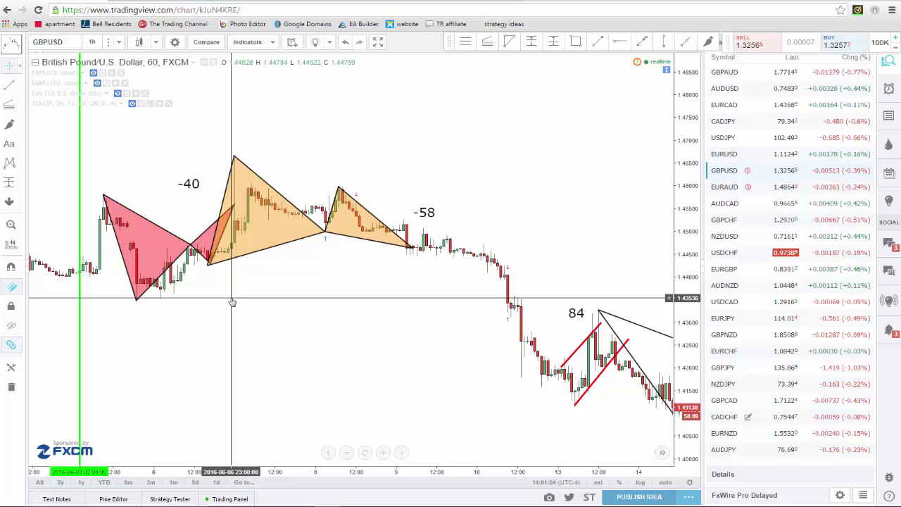
pyautogui.moveTo(233, 303); pyautogui.dragTo(189, 323)
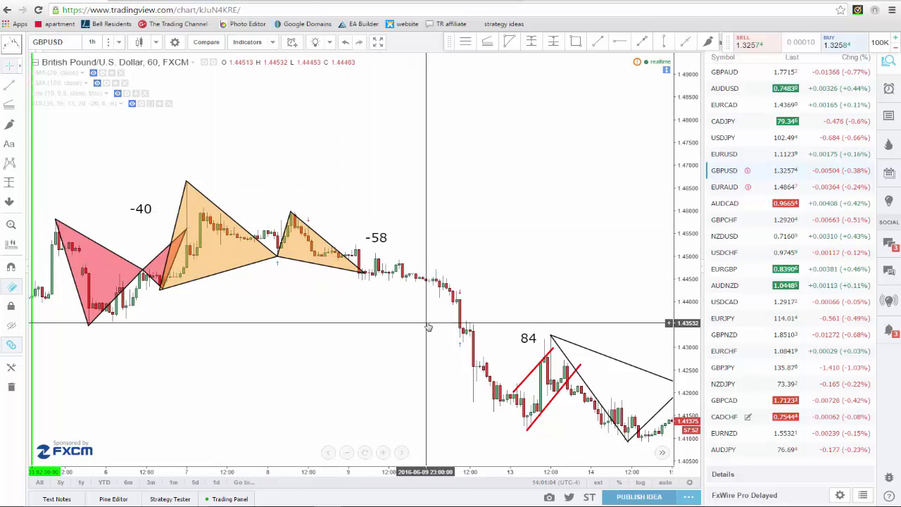
pyautogui.moveTo(423, 337); pyautogui.dragTo(167, 235)
pyautogui.click(8, 85)
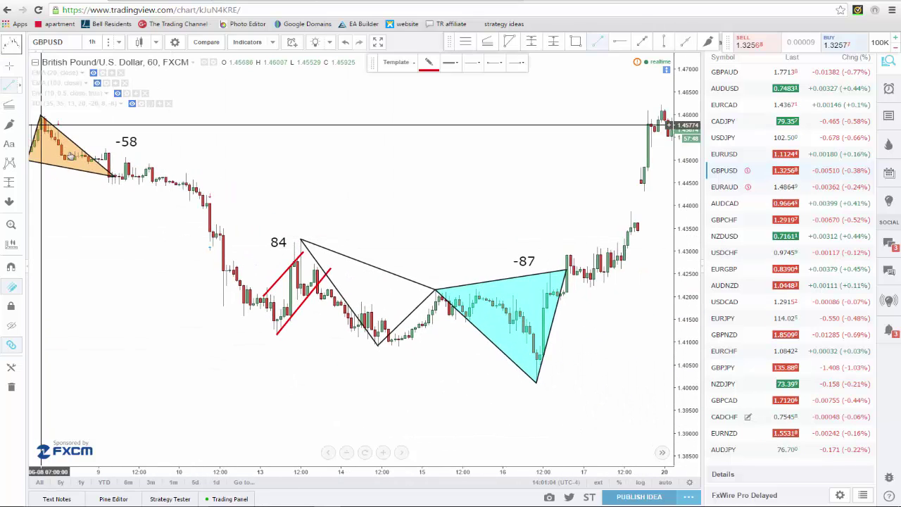
pyautogui.click(105, 150)
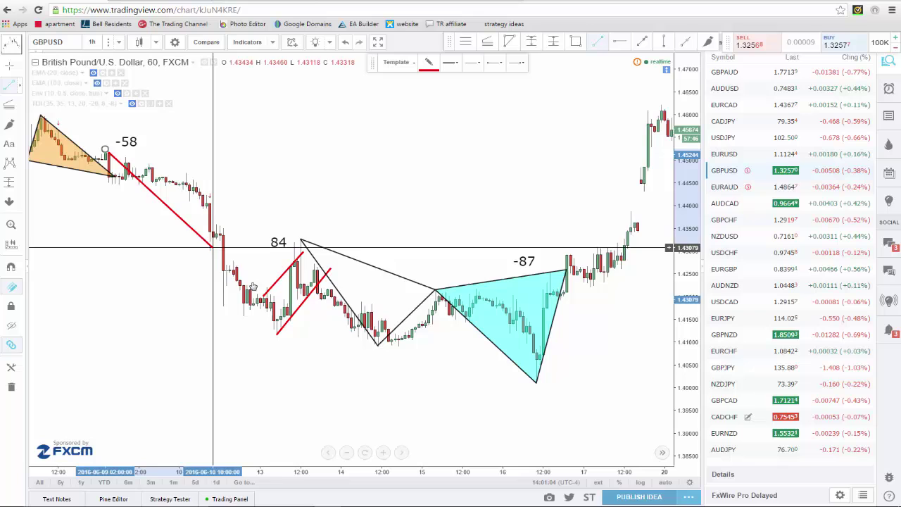
pyautogui.click(277, 335)
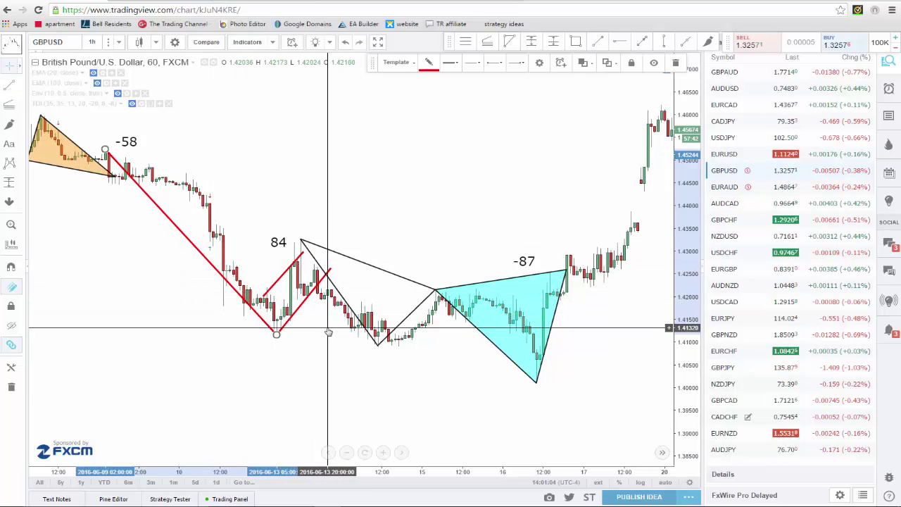
# - Brush short black lines above the June 13 high by the 84 setup, across the June 14 lows and at the June 15 high
pyautogui.click(9, 124)
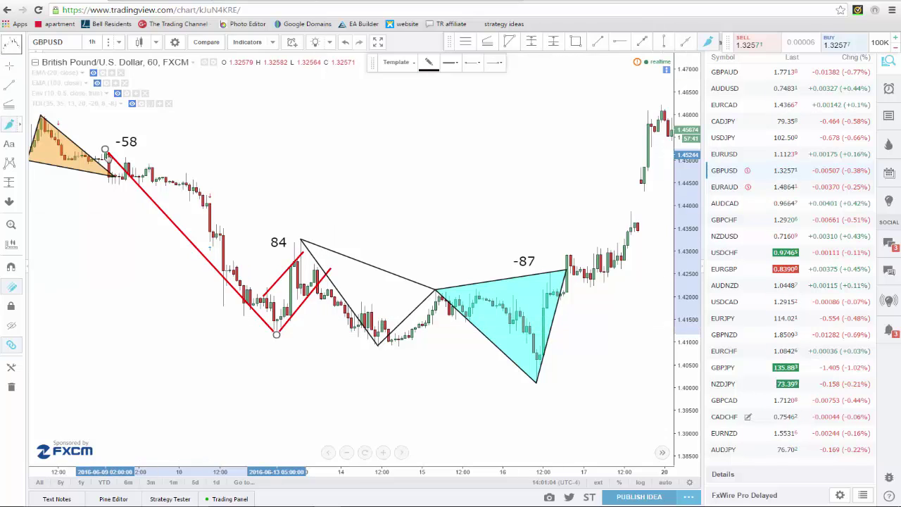
pyautogui.moveTo(298, 232); pyautogui.dragTo(327, 231)
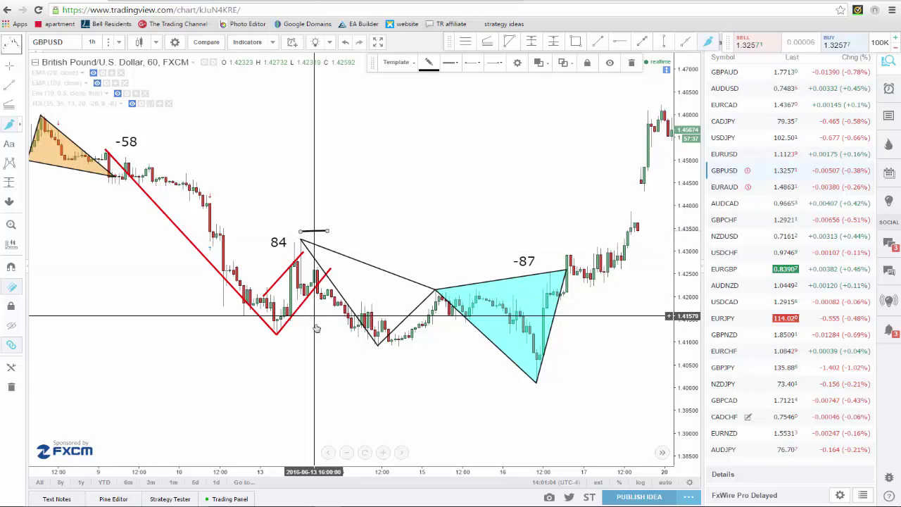
pyautogui.moveTo(316, 331); pyautogui.dragTo(375, 333)
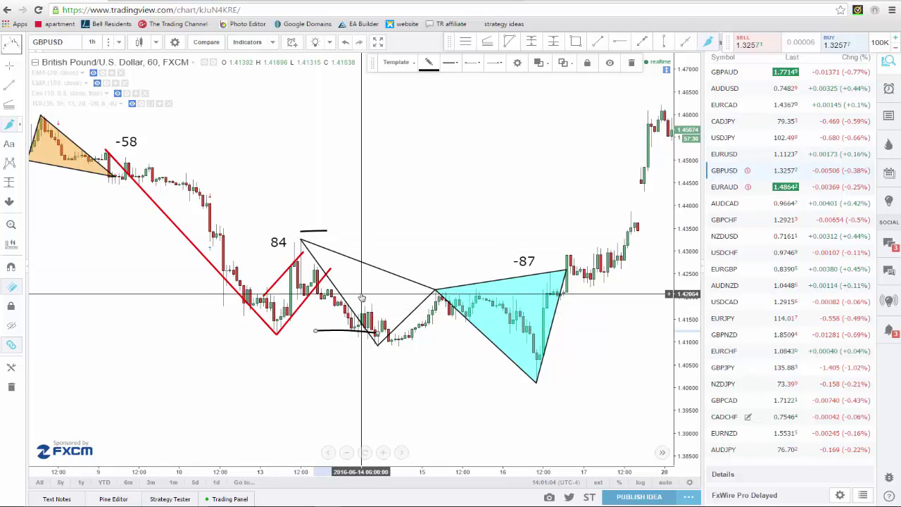
pyautogui.moveTo(411, 301); pyautogui.dragTo(371, 326)
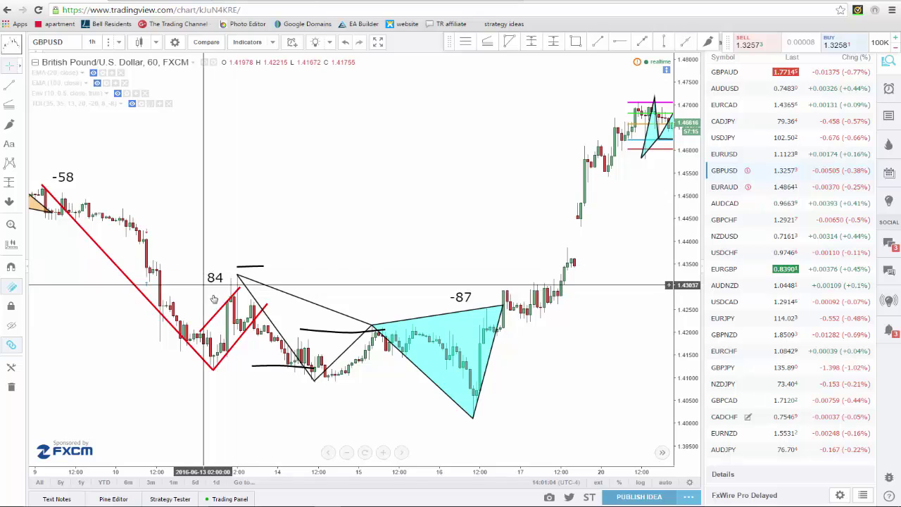
# - Examine the -87, 130 and 124 setups from June 16 to June 23, including the circled retracement lows
pyautogui.moveTo(313, 385); pyautogui.dragTo(252, 368)
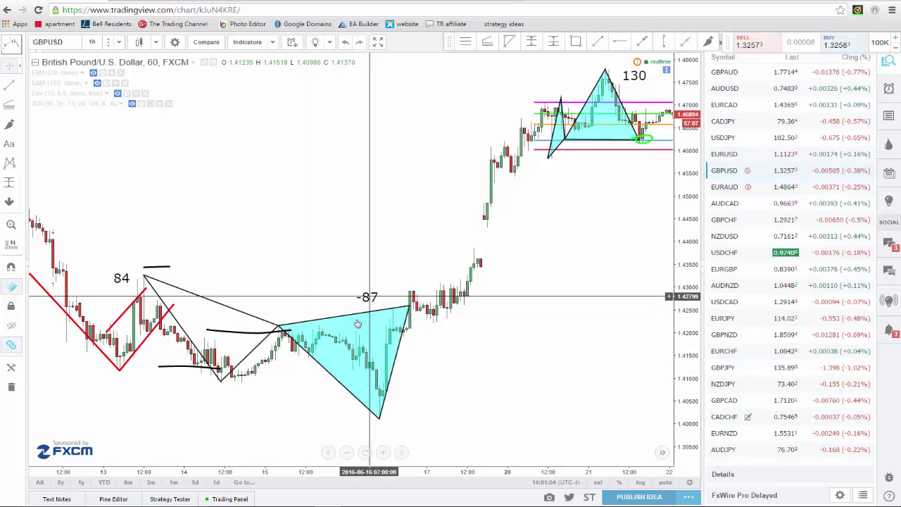
pyautogui.moveTo(475, 331); pyautogui.dragTo(352, 418)
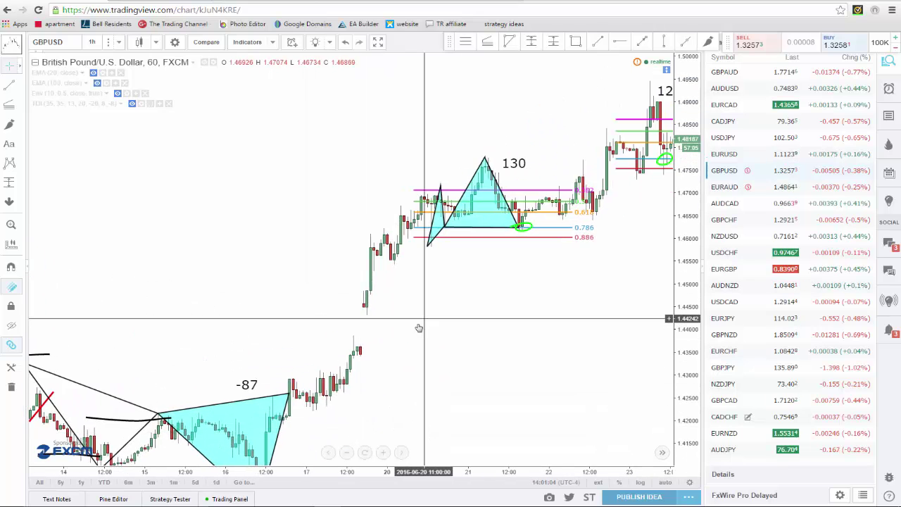
pyautogui.moveTo(419, 328); pyautogui.dragTo(332, 378)
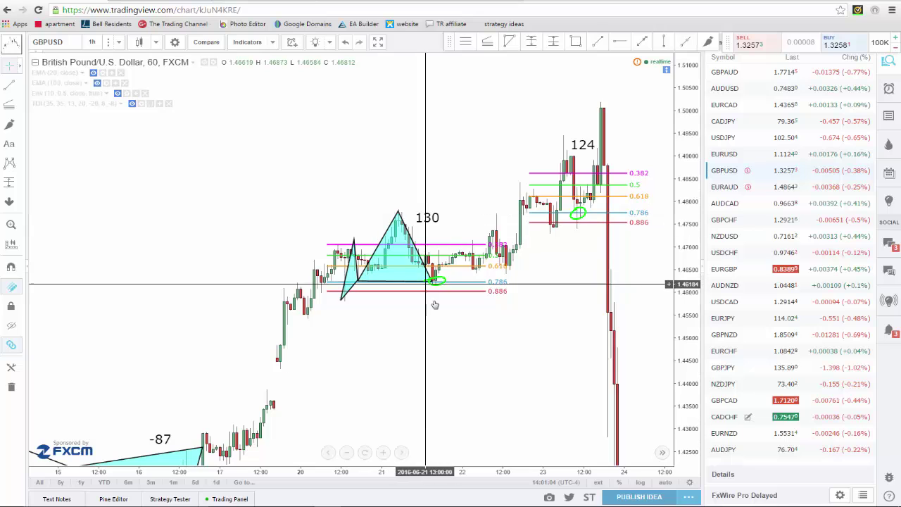
pyautogui.scroll(1, 435, 304)
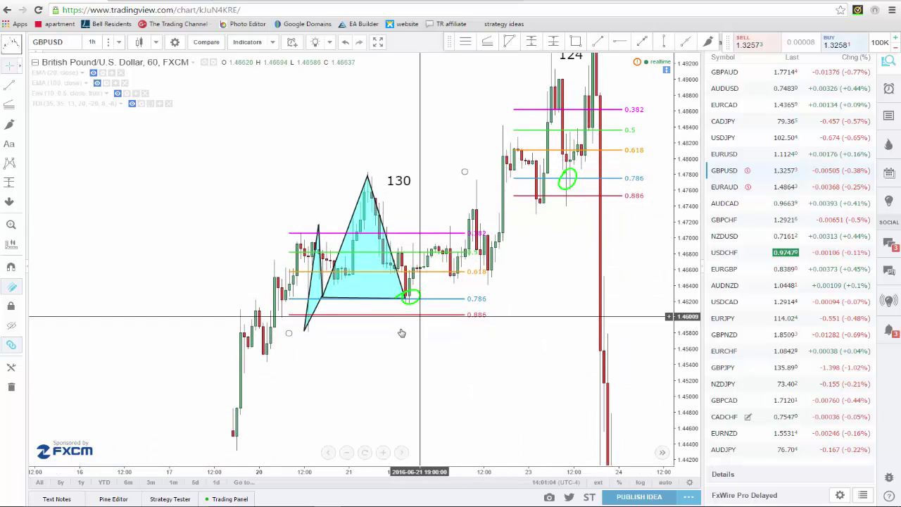
pyautogui.moveTo(401, 333); pyautogui.dragTo(296, 373)
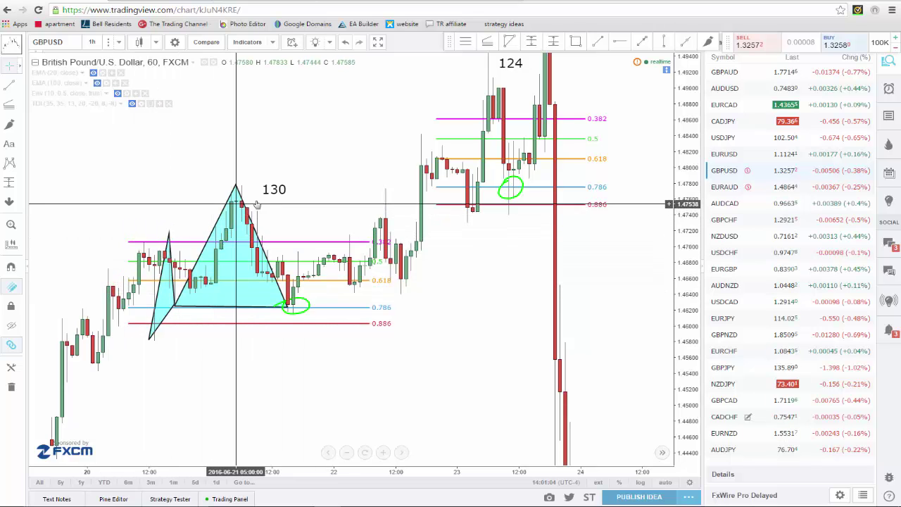
pyautogui.moveTo(496, 377); pyautogui.dragTo(619, 380)
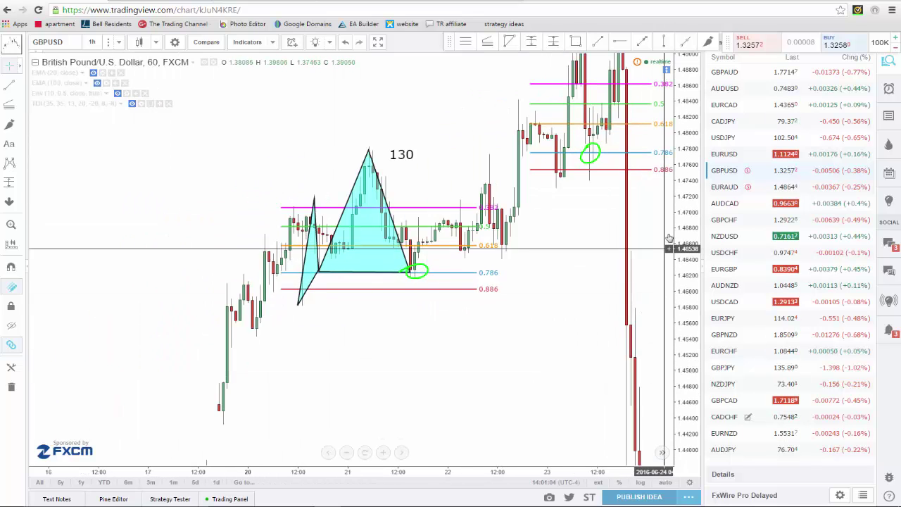
pyautogui.scroll(-3, 619, 380)
pyautogui.scroll(-2, 619, 394)
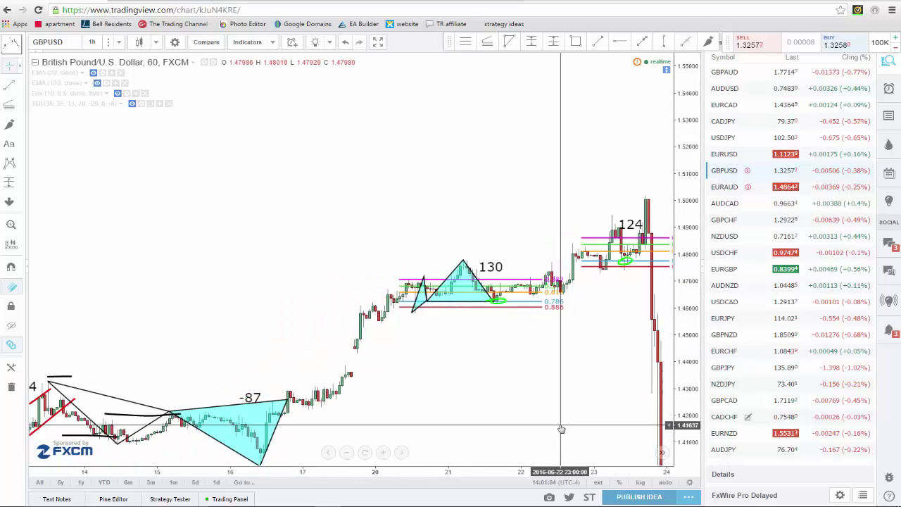
# - Draw a rising red trend line from the June 16 low of the -87 setup through the June 23 low beneath the 124 setup
pyautogui.moveTo(557, 394); pyautogui.dragTo(516, 370)
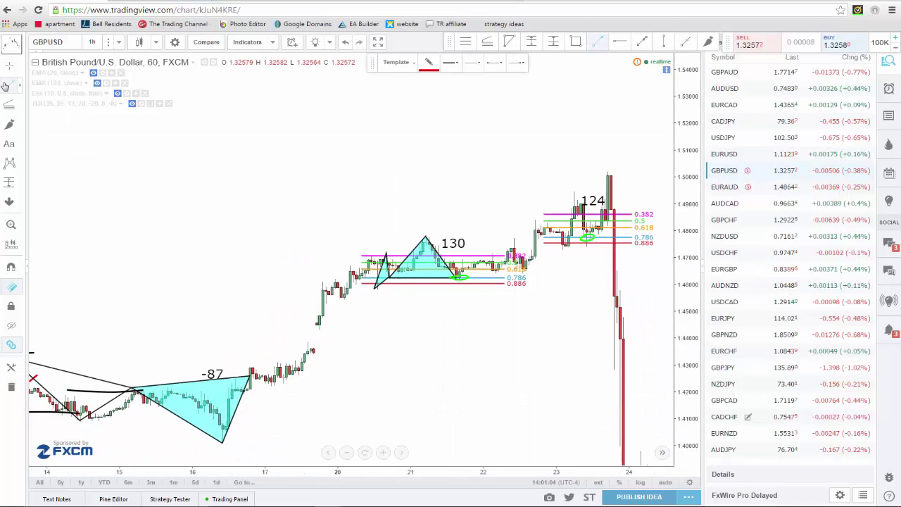
pyautogui.click(211, 445)
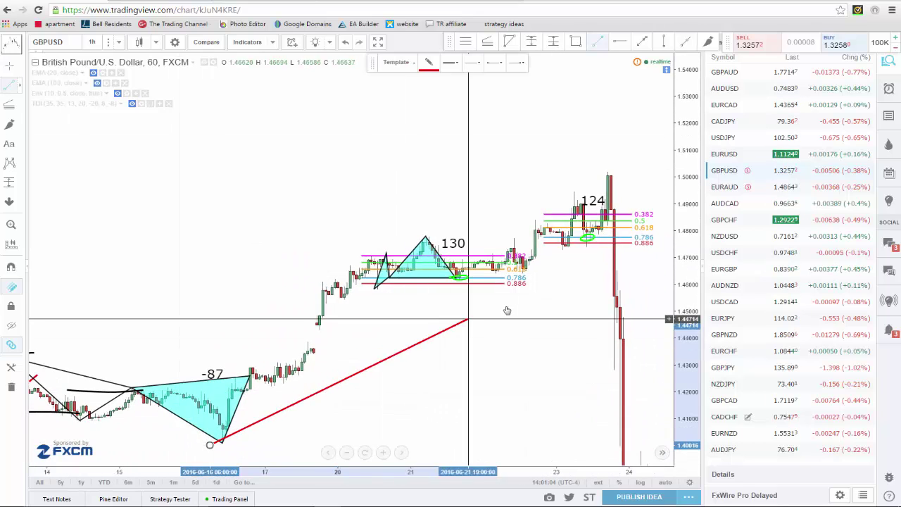
pyautogui.click(641, 220)
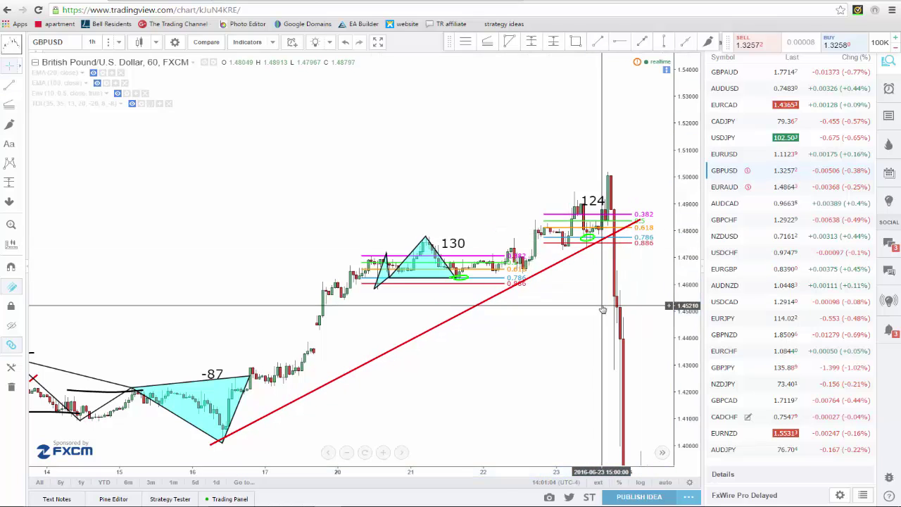
# - Draw a horizontal red line at about 1.4758 from the peak of the 130 setup to June 22 and remove that line
pyautogui.scroll(2, 469, 362)
pyautogui.moveTo(686, 451); pyautogui.dragTo(491, 310)
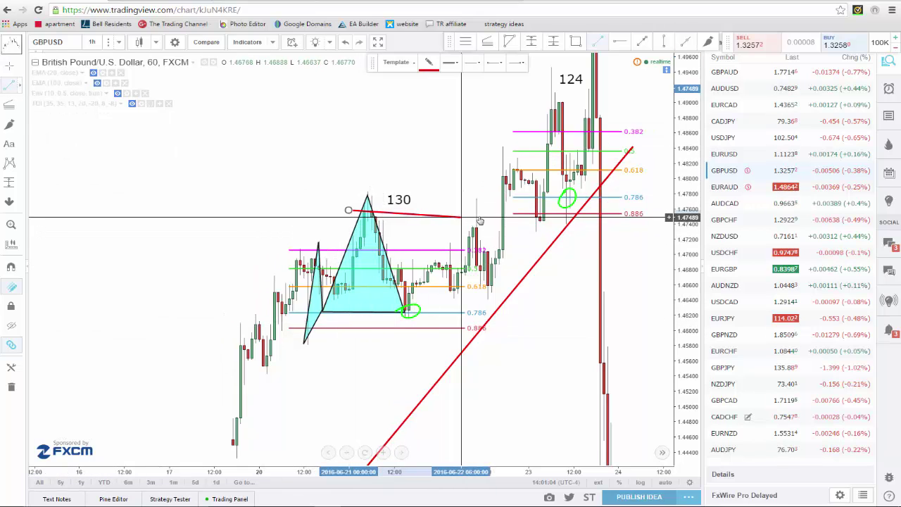
pyautogui.click(510, 252)
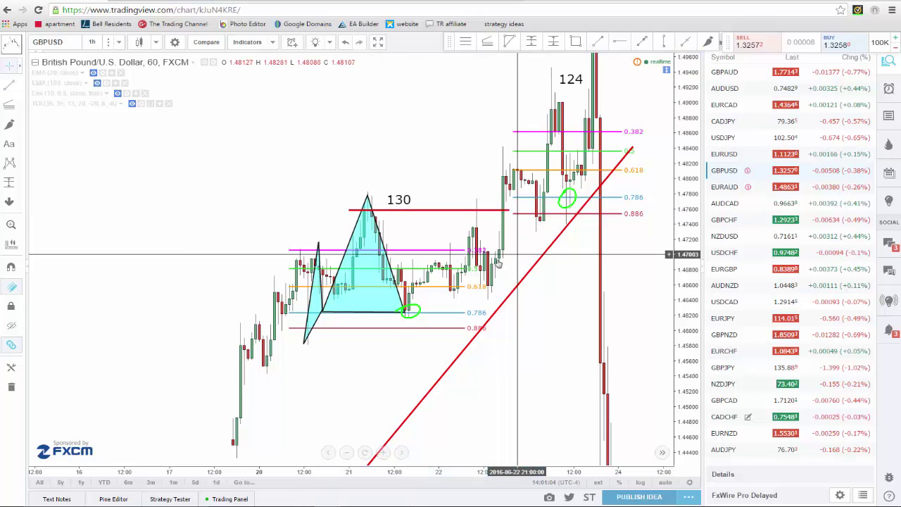
pyautogui.rightClick(435, 213)
pyautogui.click(457, 373)
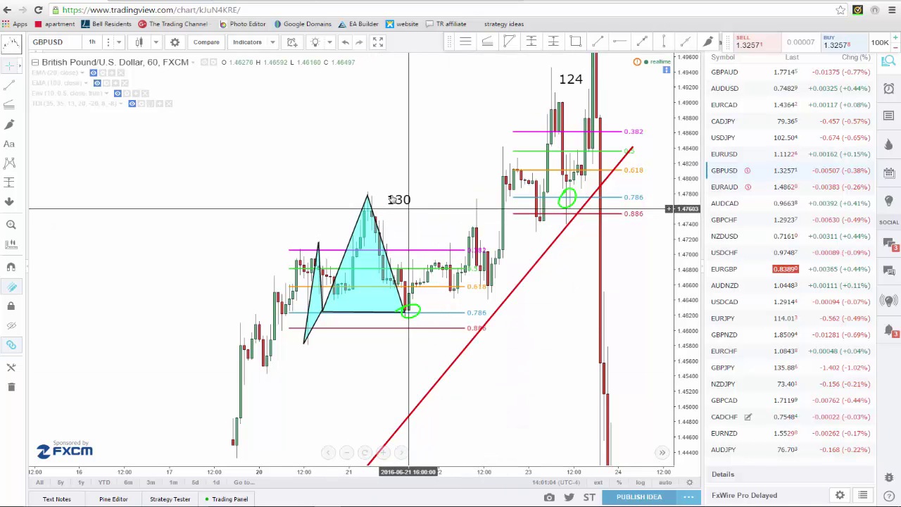
# - Circle the June 23 trend line touch beneath the 124 setup and the later peak, and brush a line at about 1.4950 across the earlier high
pyautogui.hscroll(3, 598, 268)
pyautogui.scroll(3, 598, 268)
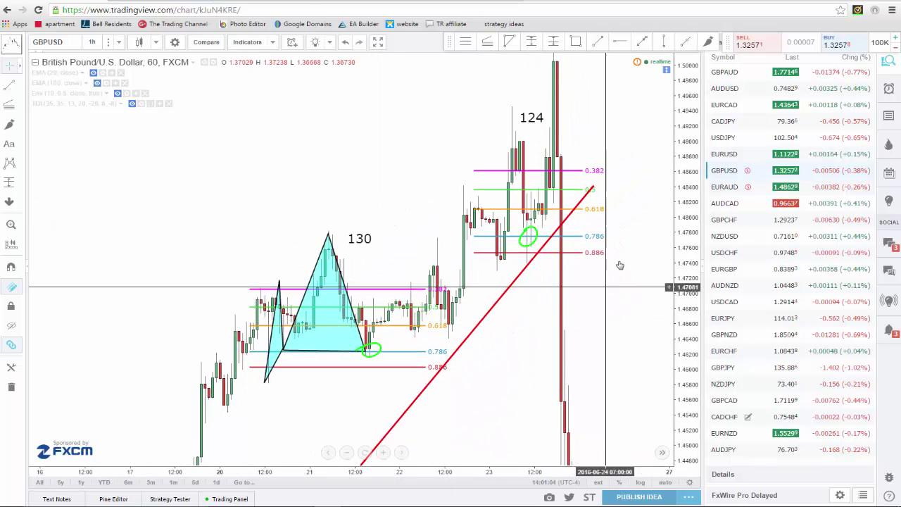
pyautogui.moveTo(693, 269); pyautogui.dragTo(604, 373)
pyautogui.scroll(2, 496, 394)
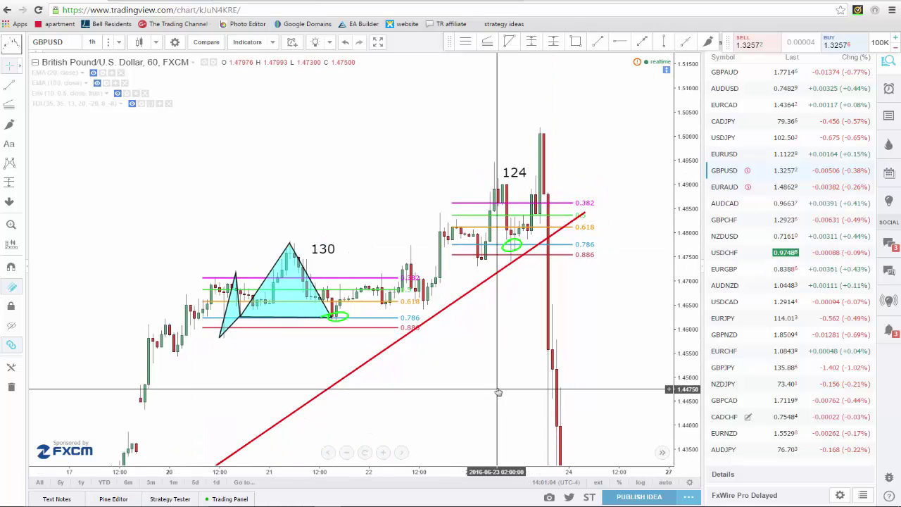
pyautogui.moveTo(497, 395); pyautogui.dragTo(462, 366)
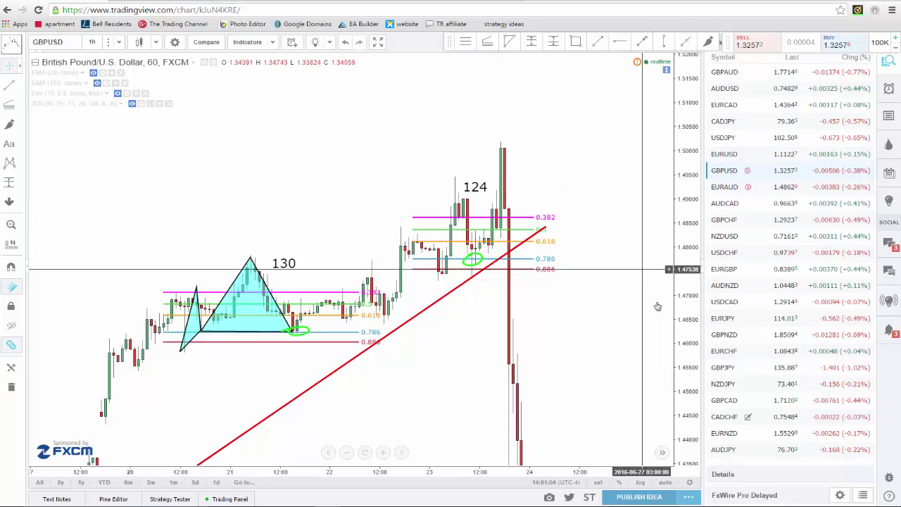
pyautogui.moveTo(620, 345); pyautogui.dragTo(561, 344)
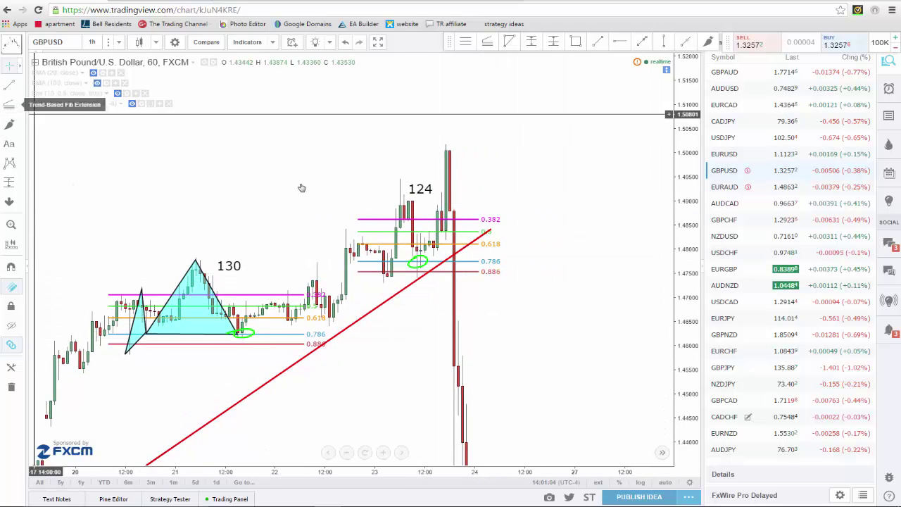
pyautogui.moveTo(406, 273)
pyautogui.mouseDown()
pyautogui.moveTo(429, 267)
pyautogui.moveTo(424, 289)
pyautogui.mouseUp()
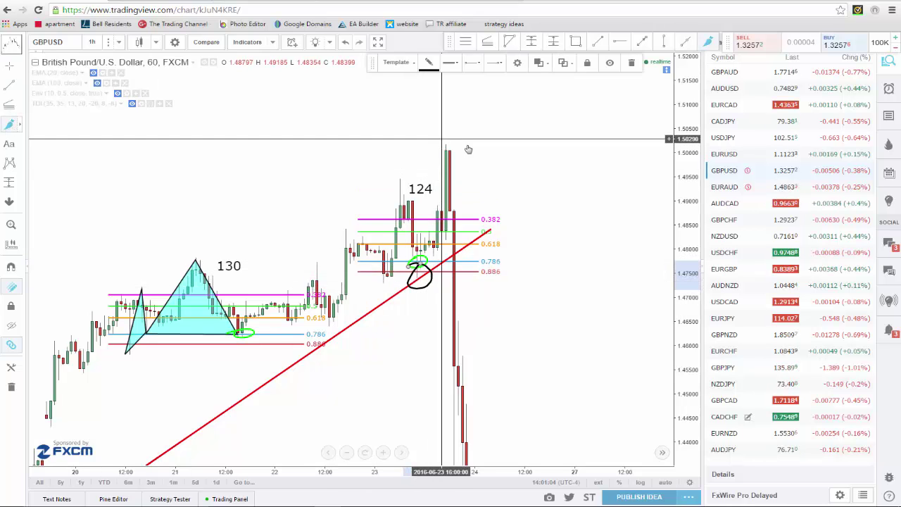
pyautogui.moveTo(446, 147); pyautogui.dragTo(448, 158)
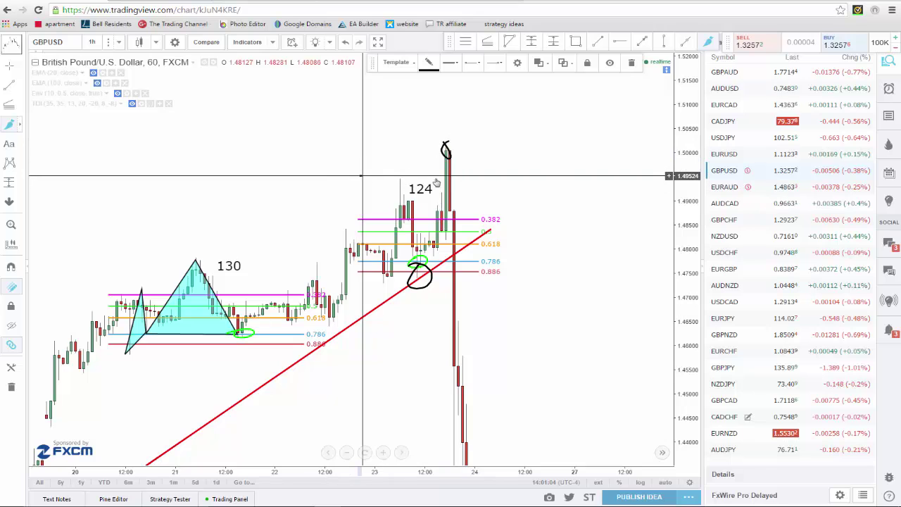
pyautogui.moveTo(361, 176); pyautogui.dragTo(496, 179)
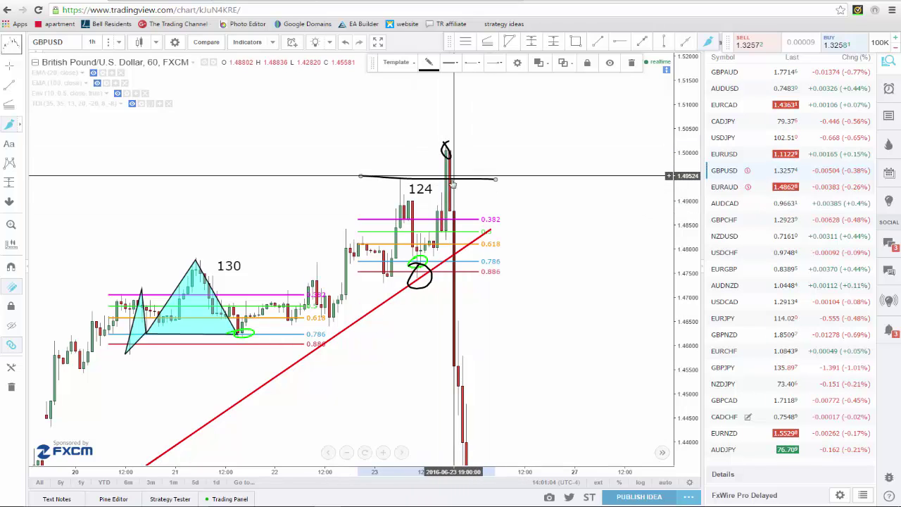
# - Review the -80 setup and the latest price action on GBPUSD, and switch the chart to EURUSD
pyautogui.moveTo(695, 224); pyautogui.dragTo(693, 262)
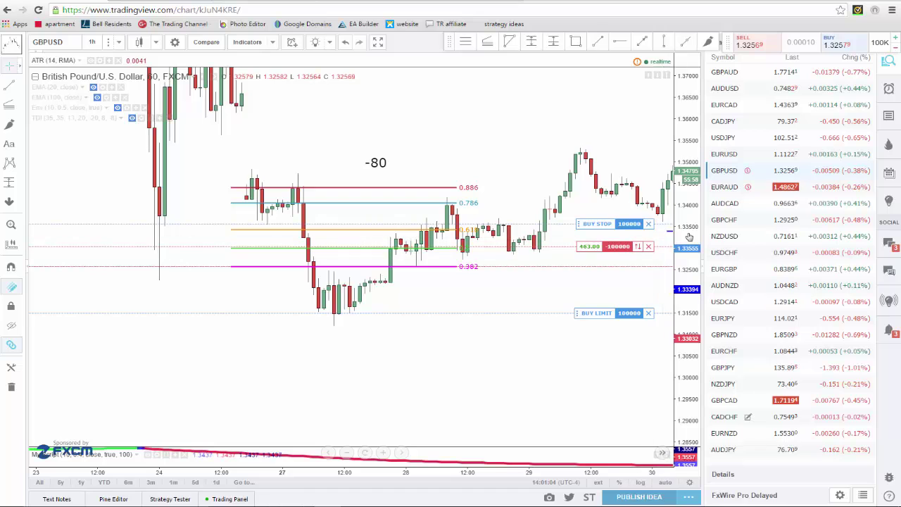
pyautogui.scroll(-3, 501, 332)
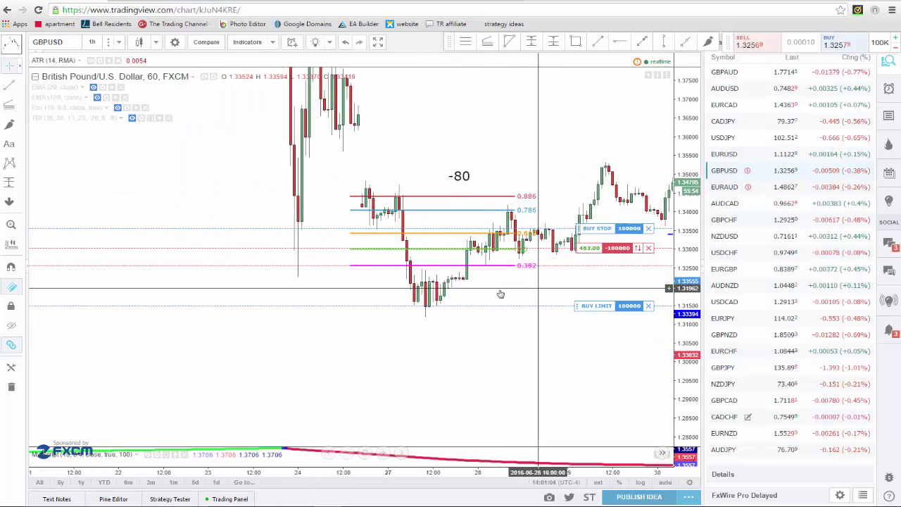
pyautogui.moveTo(501, 228); pyautogui.dragTo(422, 292)
pyautogui.moveTo(462, 188); pyautogui.dragTo(318, 186)
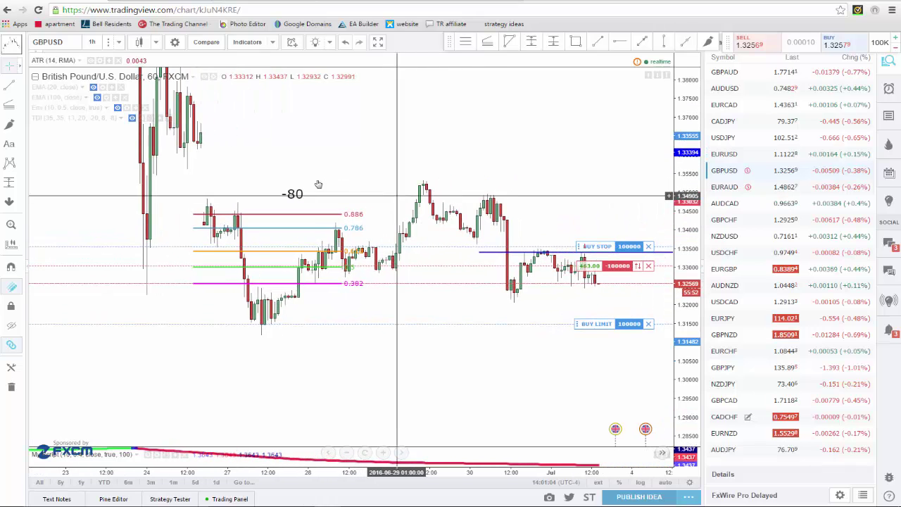
pyautogui.moveTo(469, 302); pyautogui.dragTo(346, 302)
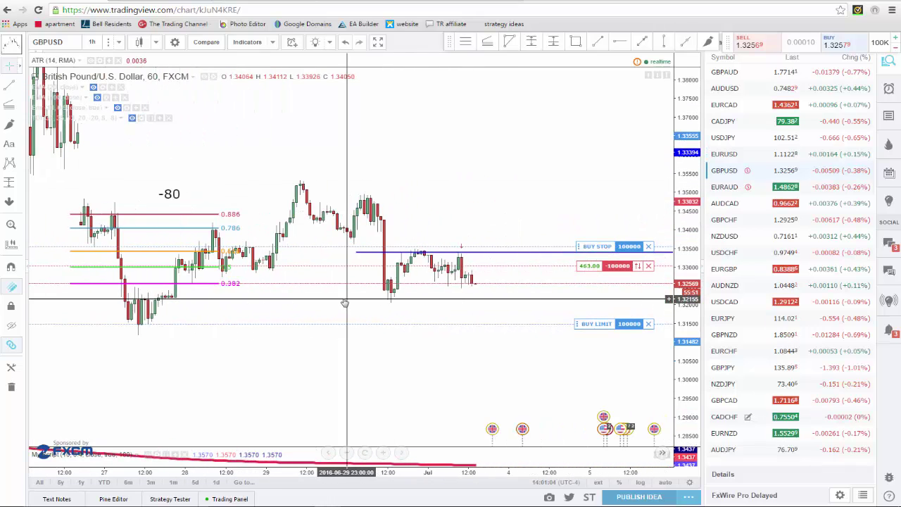
pyautogui.click(728, 155)
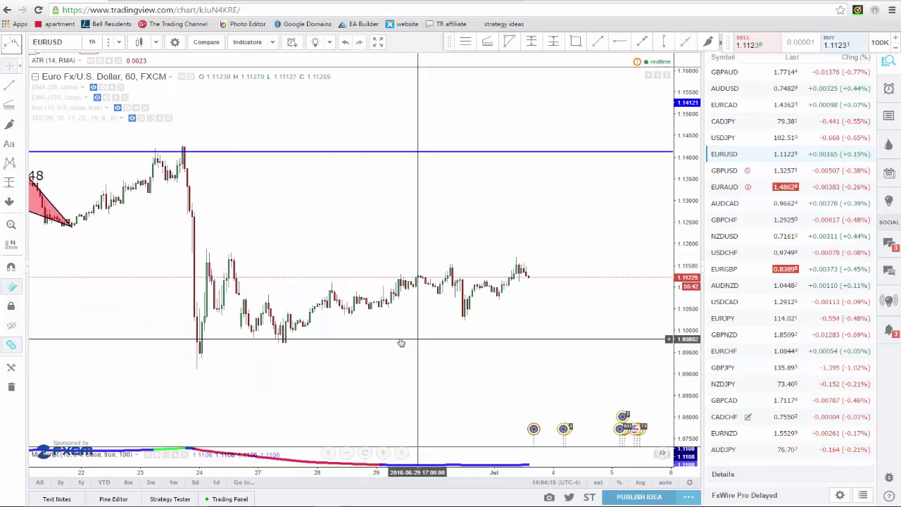
# - Review the June EURUSD hourly setups marked 55, -36, 62, 78 and -53, including their channels, triangle and retracement levels
pyautogui.scroll(-5, 402, 338)
pyautogui.moveTo(120, 261); pyautogui.dragTo(527, 420)
pyautogui.moveTo(691, 404); pyautogui.dragTo(343, 215)
pyautogui.scroll(3, 380, 310)
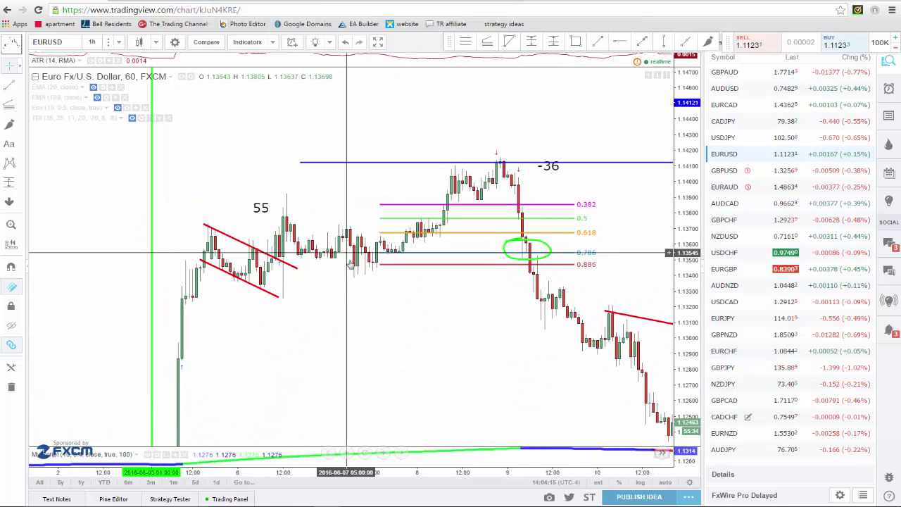
pyautogui.scroll(1, 318, 332)
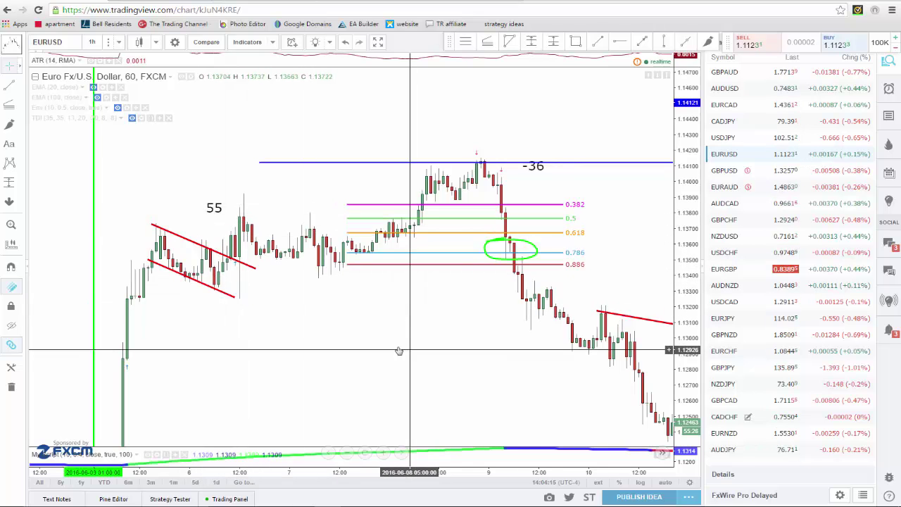
pyautogui.moveTo(398, 352); pyautogui.dragTo(285, 341)
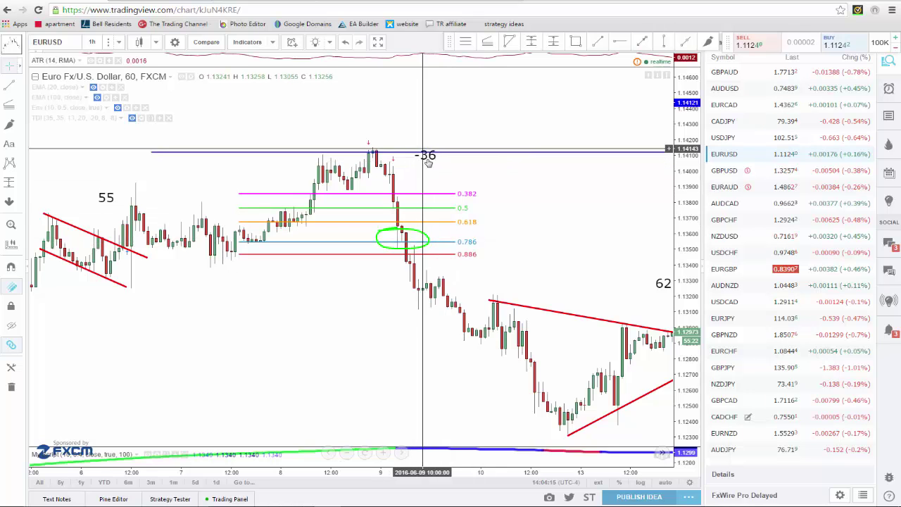
pyautogui.moveTo(446, 364); pyautogui.dragTo(166, 224)
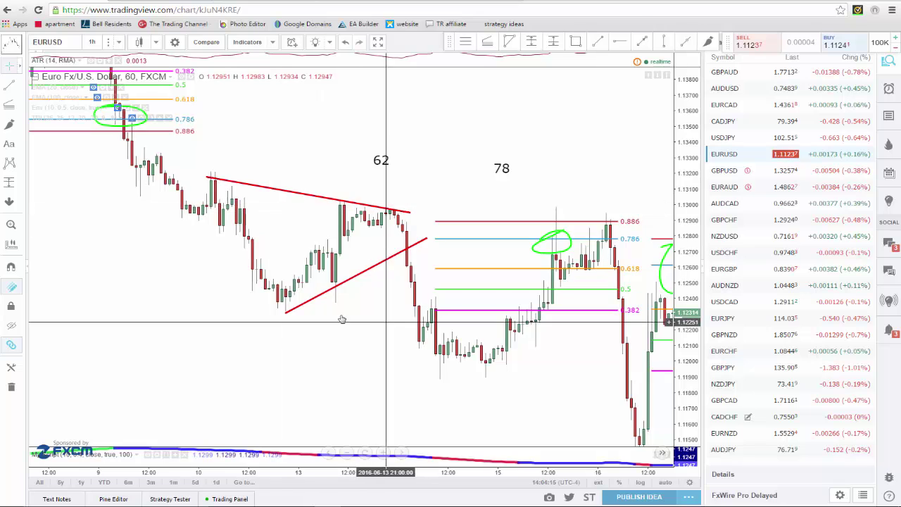
pyautogui.moveTo(342, 318); pyautogui.dragTo(284, 266)
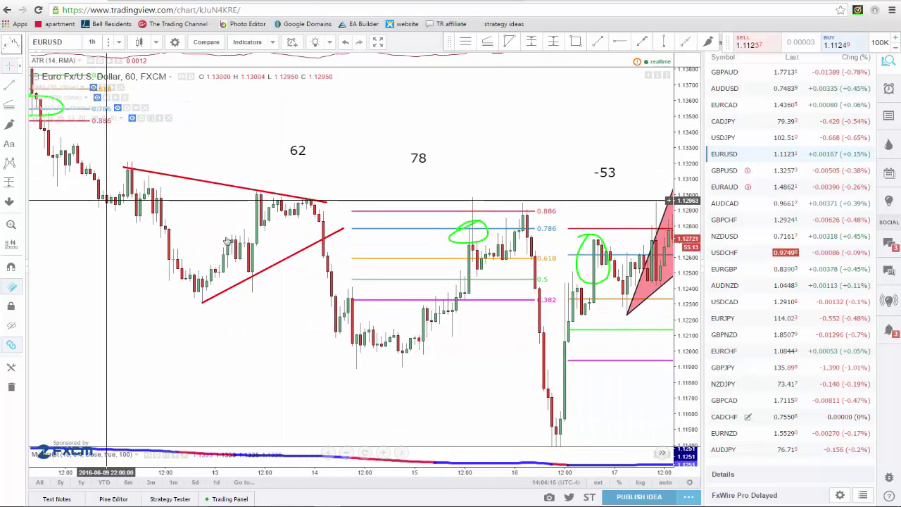
pyautogui.scroll(-3, 303, 280)
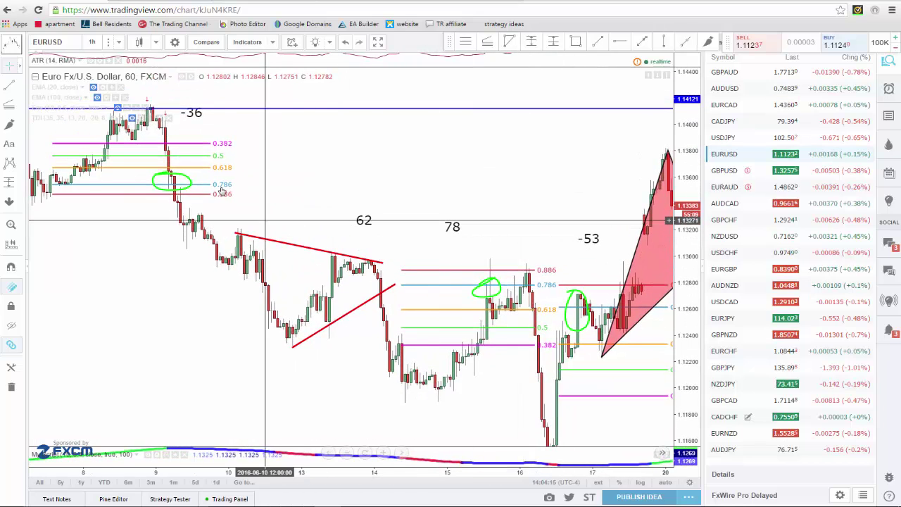
# - Draw a red trend line from the June 9 peak of the -36 setup down to the June 12 low and remove that line
pyautogui.click(7, 84)
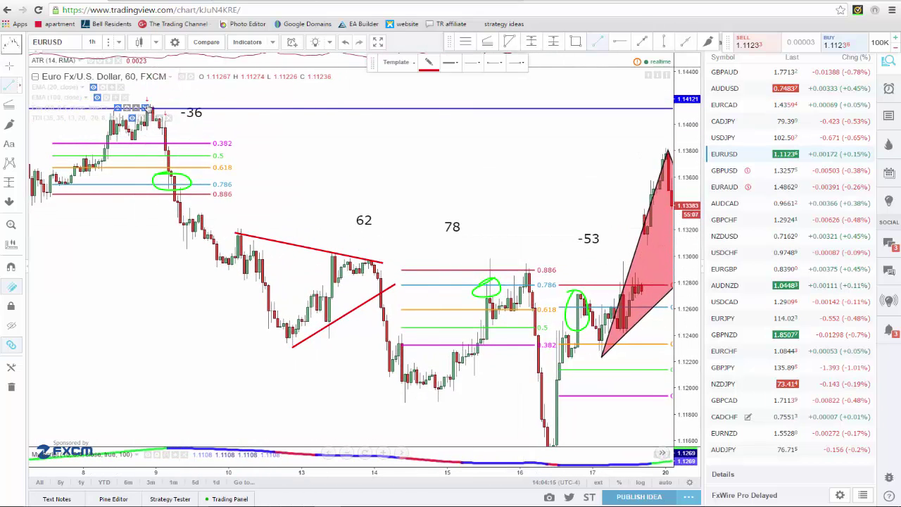
pyautogui.click(161, 106)
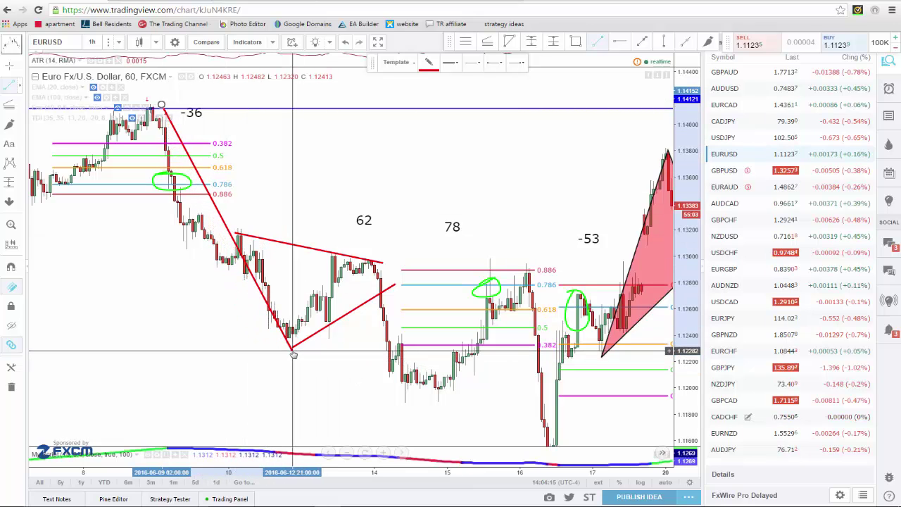
pyautogui.scroll(-3, 268, 303)
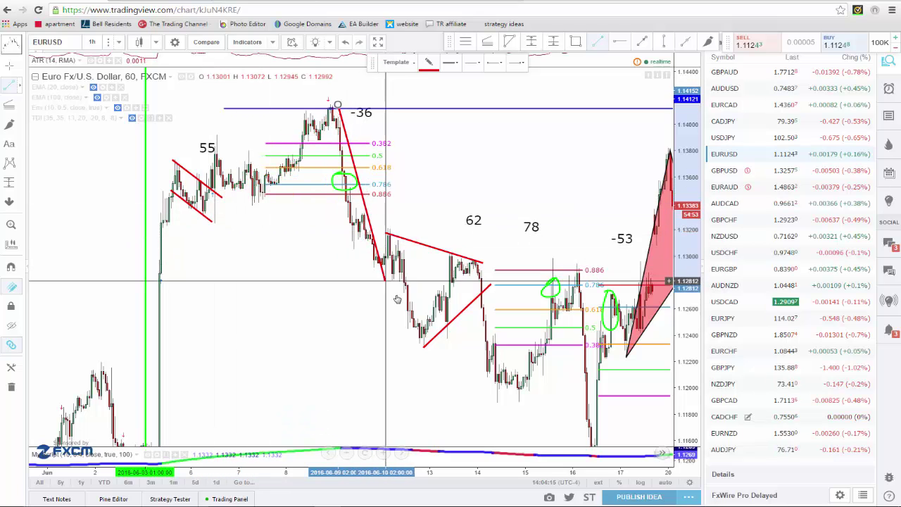
pyautogui.click(426, 346)
pyautogui.scroll(3, 323, 364)
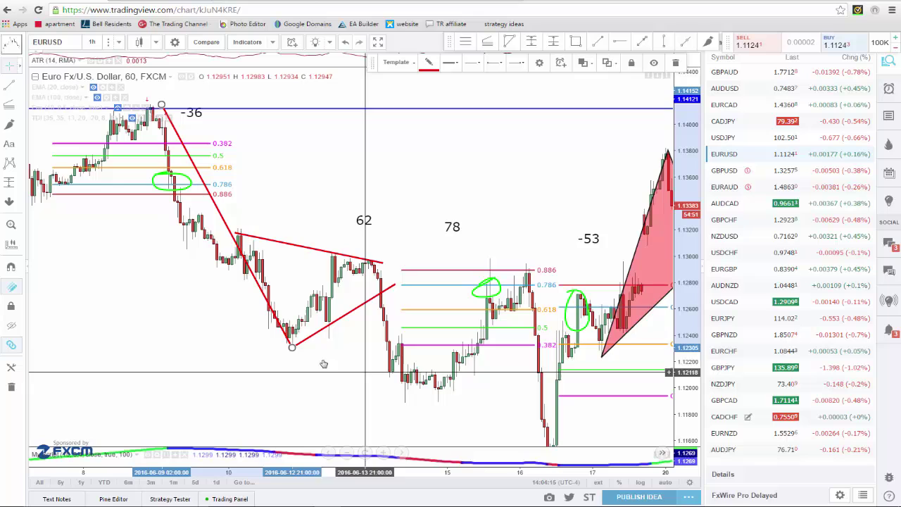
pyautogui.rightClick(277, 318)
pyautogui.click(292, 366)
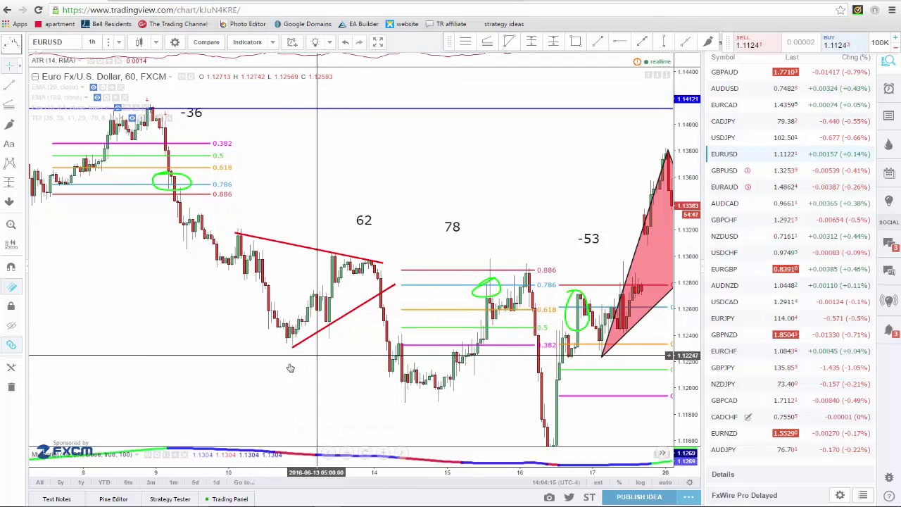
# - Circle the June 13 high of the 62 setup and brush short lines at about 1.1313 and 1.1227, plus one at about 1.1266 beneath 78
pyautogui.moveTo(291, 366); pyautogui.dragTo(263, 354)
pyautogui.click(11, 126)
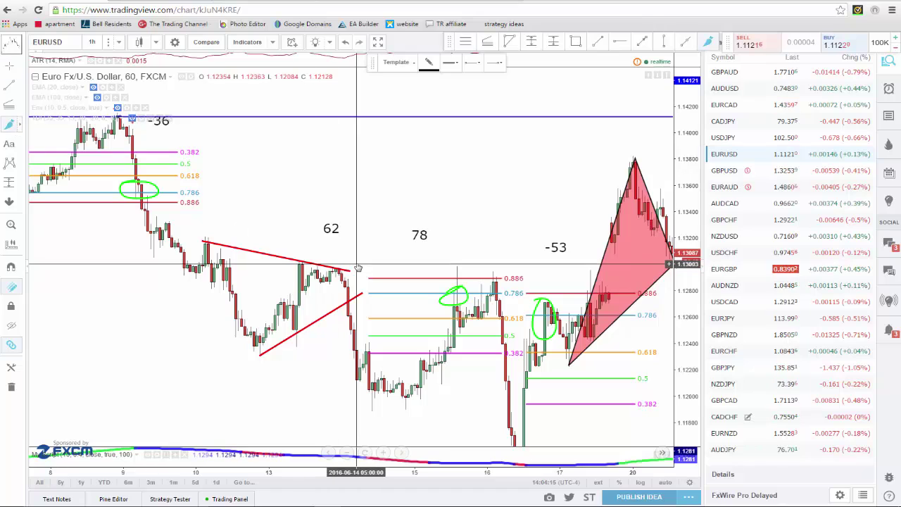
pyautogui.moveTo(295, 245)
pyautogui.mouseDown()
pyautogui.moveTo(356, 251)
pyautogui.moveTo(305, 253)
pyautogui.mouseUp()
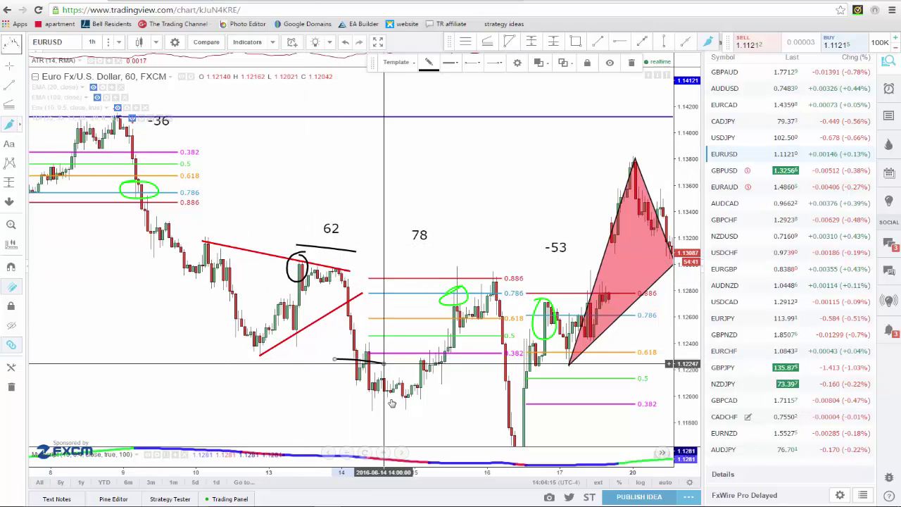
pyautogui.moveTo(335, 359); pyautogui.dragTo(384, 363)
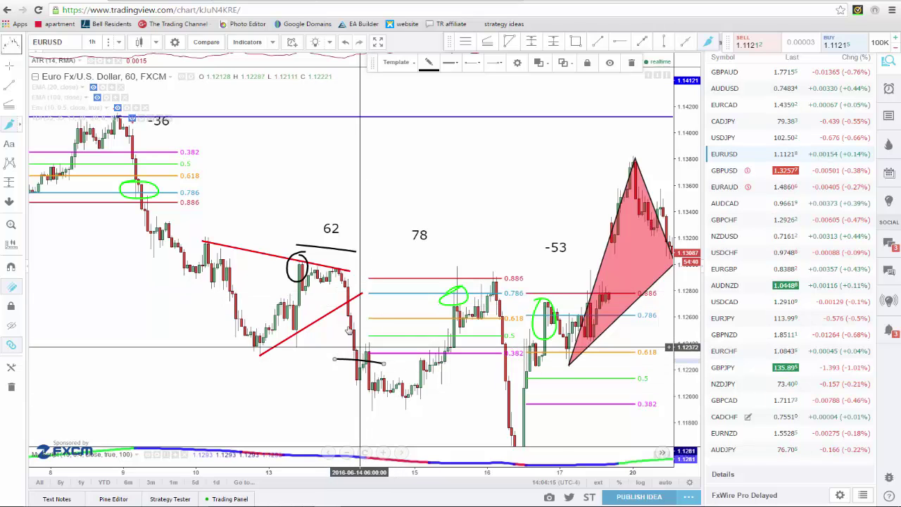
pyautogui.moveTo(411, 303)
pyautogui.mouseDown()
pyautogui.moveTo(442, 301)
pyautogui.moveTo(214, 204)
pyautogui.mouseUp()
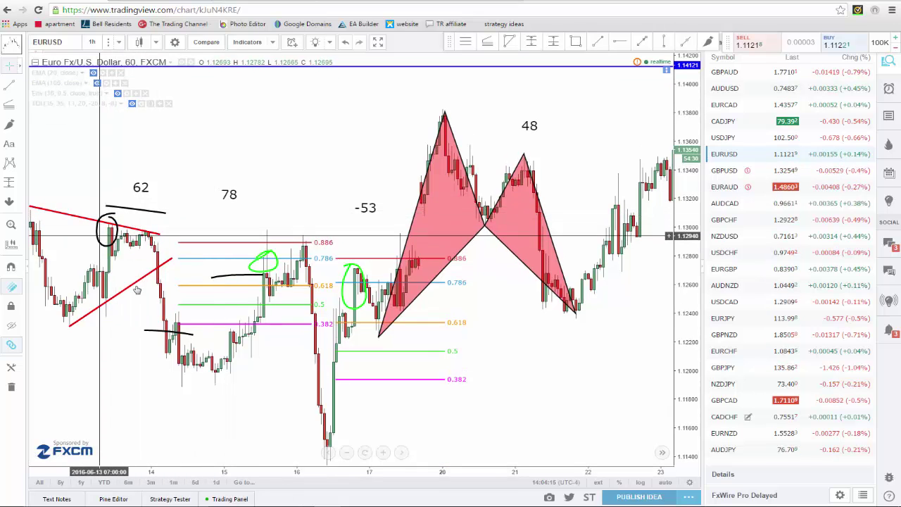
# - Circle the June 14–15 lows beneath the 78 setup and brush the price path from the June 16 low up through the -53 setup
pyautogui.moveTo(215, 381); pyautogui.dragTo(190, 386)
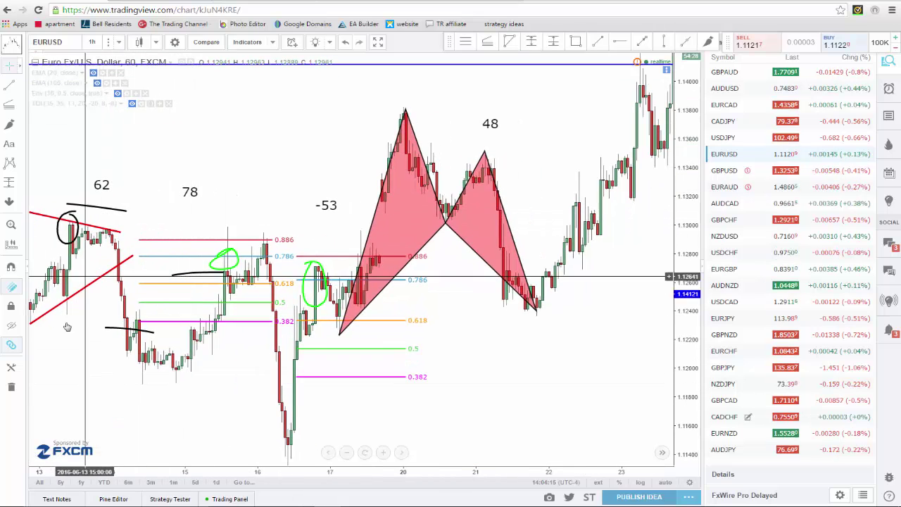
pyautogui.scroll(-2, 205, 331)
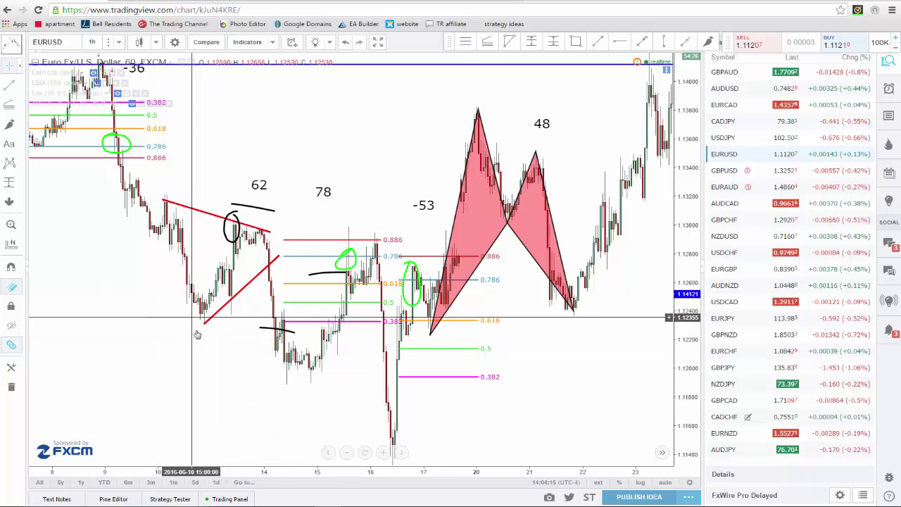
pyautogui.moveTo(209, 370); pyautogui.dragTo(103, 361)
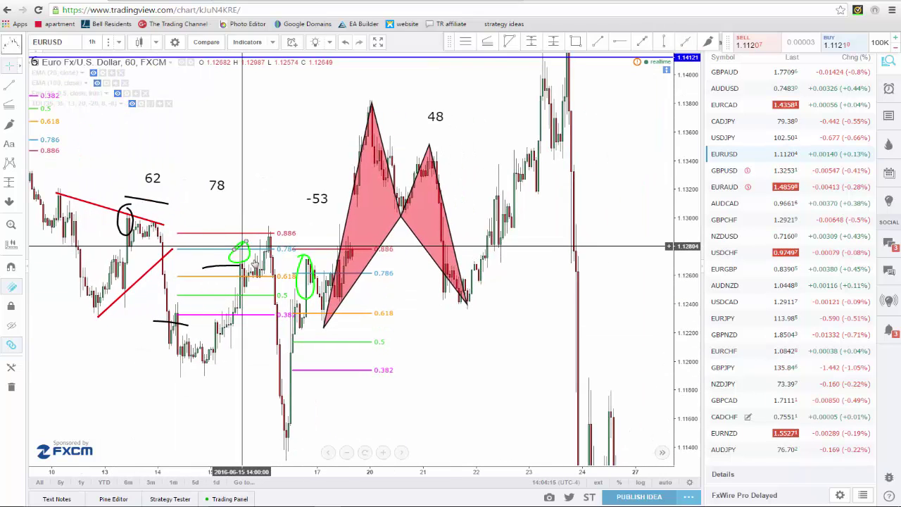
pyautogui.moveTo(245, 352); pyautogui.dragTo(160, 352)
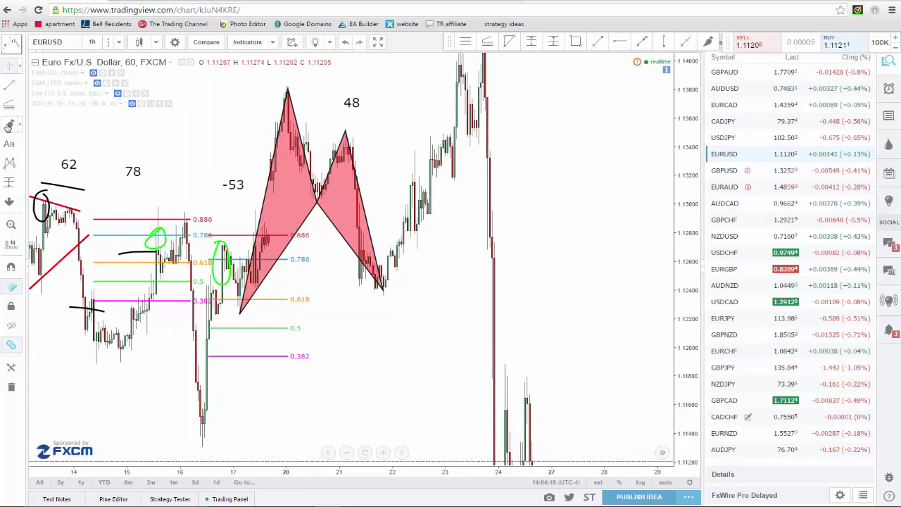
pyautogui.click(9, 126)
pyautogui.moveTo(116, 352)
pyautogui.mouseDown()
pyautogui.moveTo(81, 376)
pyautogui.moveTo(95, 352)
pyautogui.mouseUp()
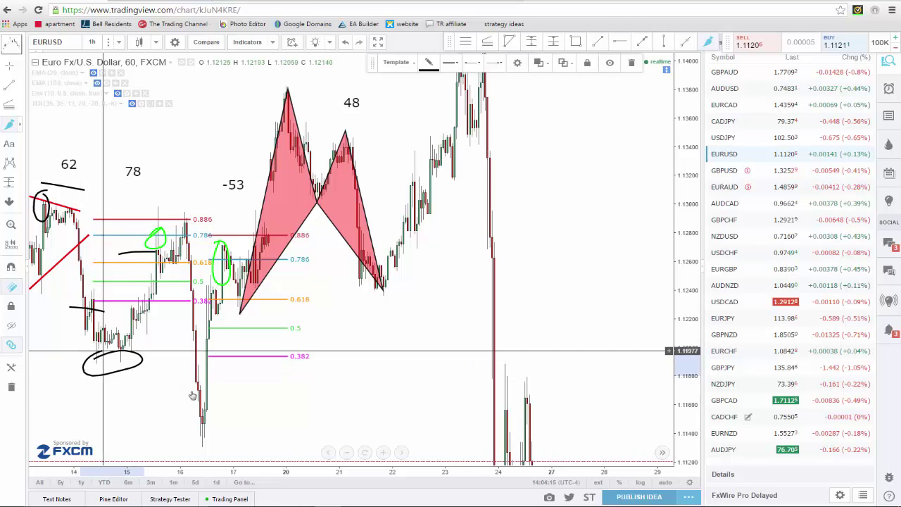
pyautogui.moveTo(203, 426)
pyautogui.mouseDown()
pyautogui.moveTo(221, 261)
pyautogui.moveTo(236, 300)
pyautogui.moveTo(264, 265)
pyautogui.moveTo(276, 219)
pyautogui.mouseUp()
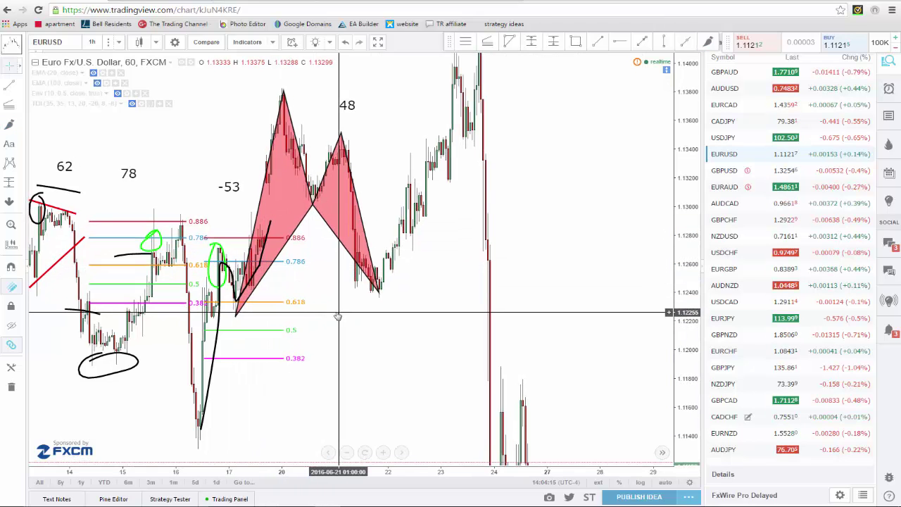
# - Review the 48 setup and the latest EURUSD price action, and switch to the trade log spreadsheet
pyautogui.moveTo(341, 314); pyautogui.dragTo(261, 322)
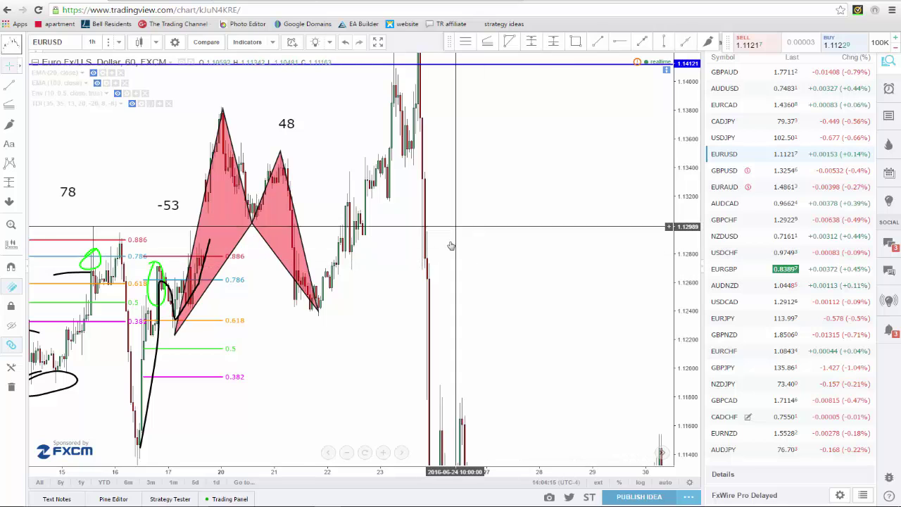
pyautogui.moveTo(453, 244); pyautogui.dragTo(430, 359)
pyautogui.moveTo(453, 424); pyautogui.dragTo(205, 292)
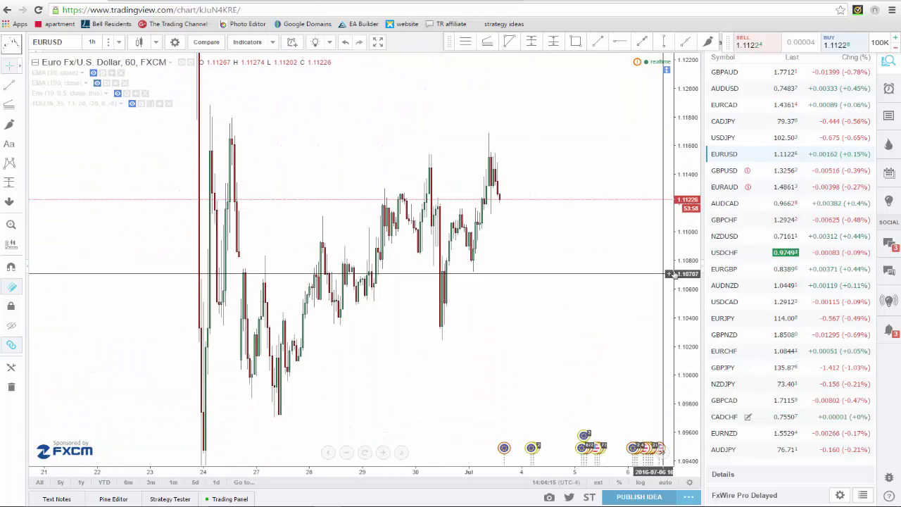
pyautogui.moveTo(682, 275); pyautogui.dragTo(677, 406)
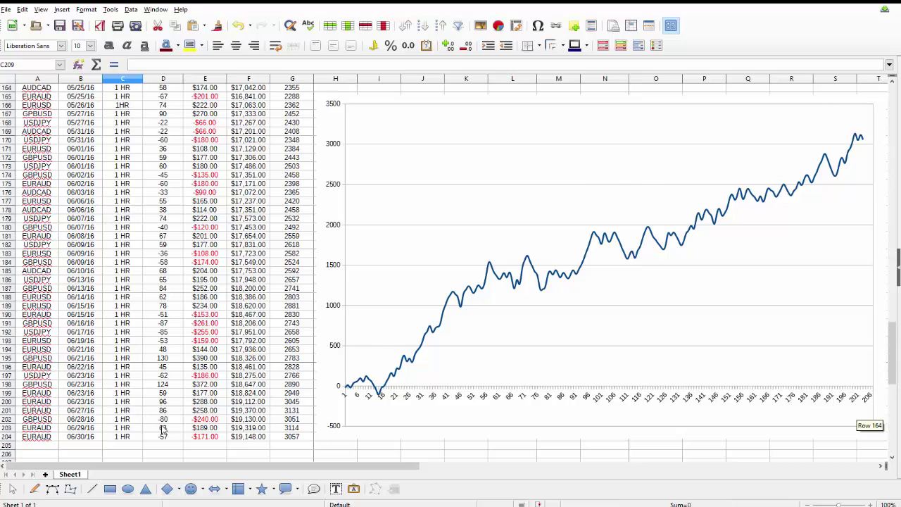
# - Highlight the June trades in A171:G204 and draw a vertical line on the equity chart at trade 171, from the zero axis up to about 3000
pyautogui.scroll(-1, 161, 429)
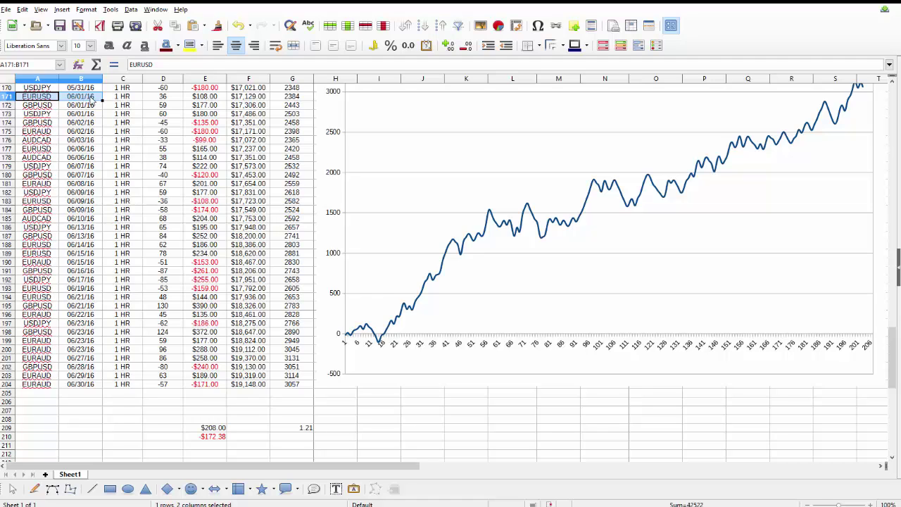
pyautogui.moveTo(213, 107); pyautogui.dragTo(276, 387)
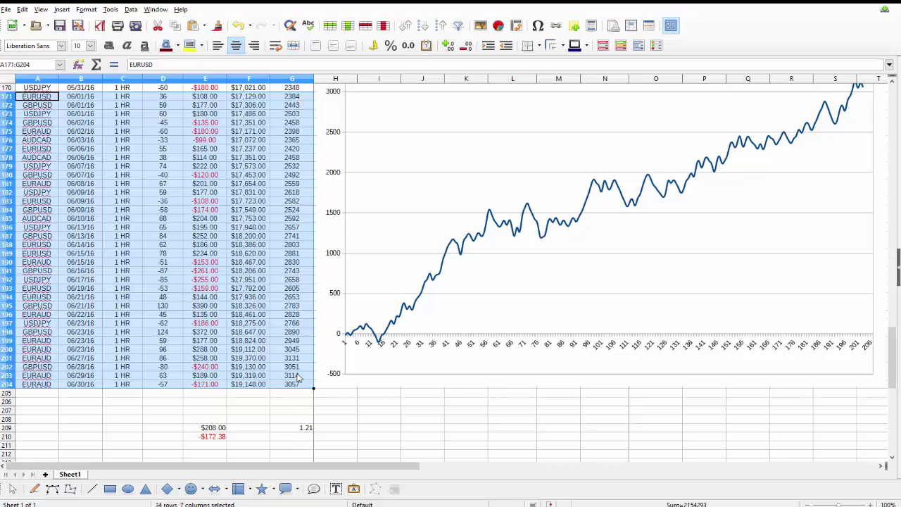
pyautogui.click(92, 489)
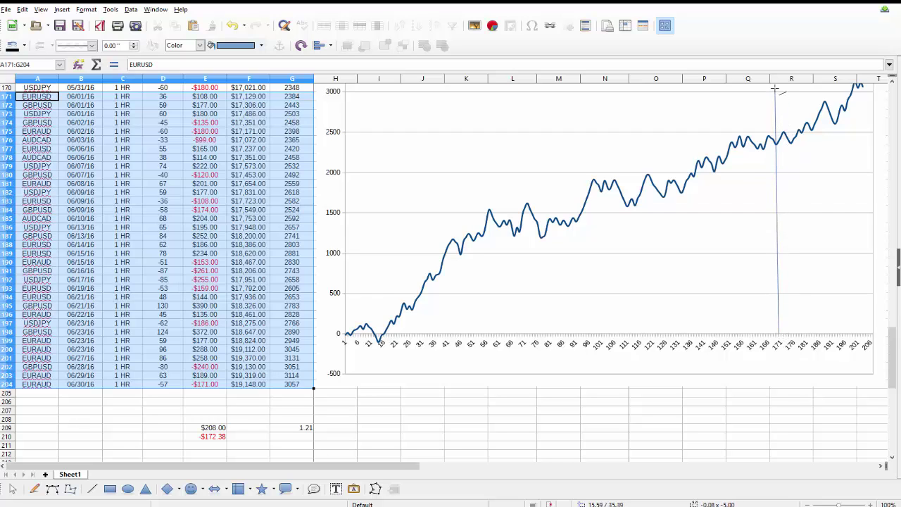
pyautogui.moveTo(774, 88); pyautogui.dragTo(775, 88)
pyautogui.rightClick(775, 88)
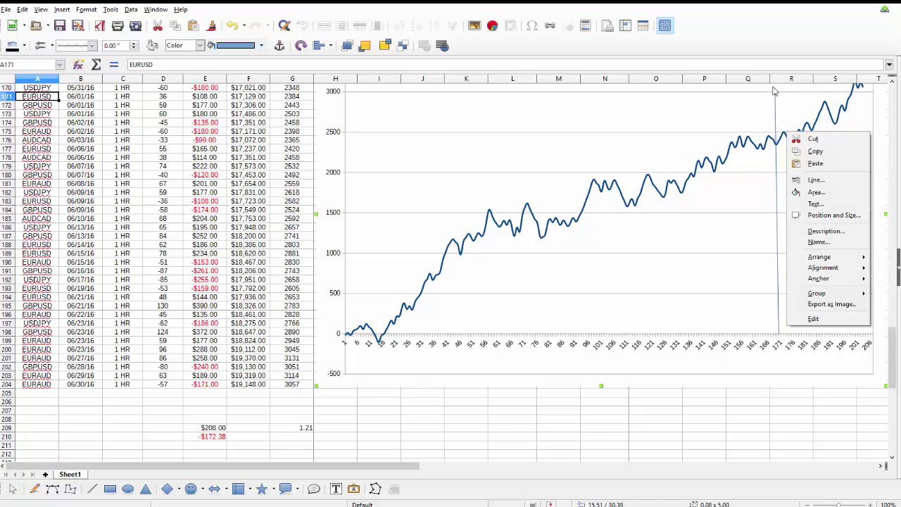
pyautogui.click(775, 87)
pyautogui.scroll(1, 775, 90)
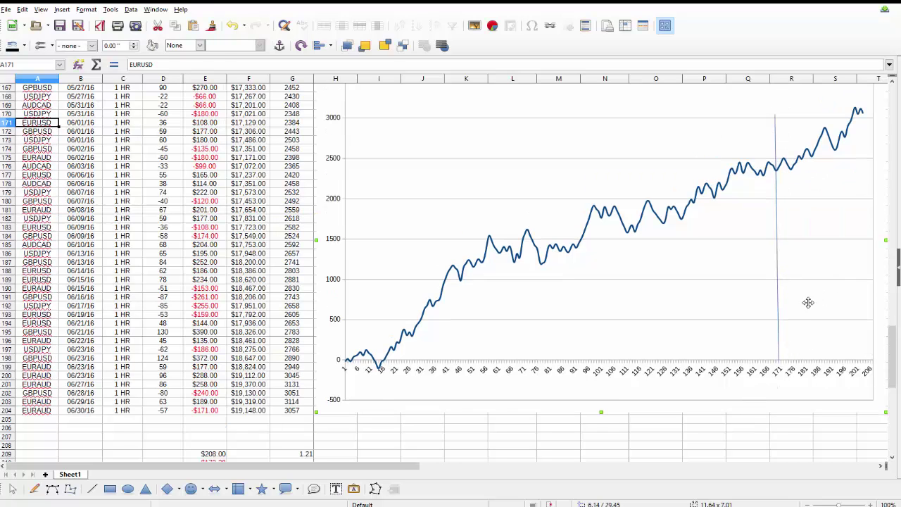
pyautogui.press('Escape')
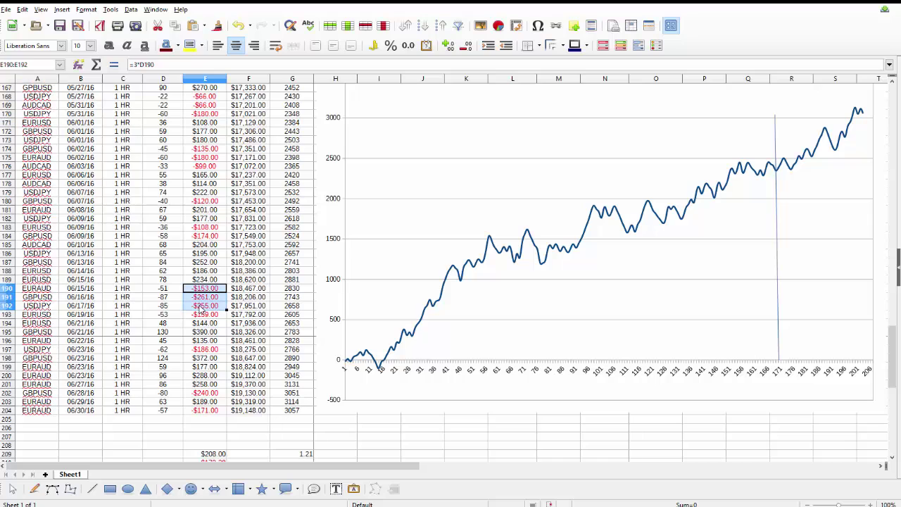
# - Highlight the losing trades from 06/15/16 to 06/19/16 in A190:G193 and review the equity curve against its rising trend line
pyautogui.moveTo(42, 289); pyautogui.dragTo(260, 315)
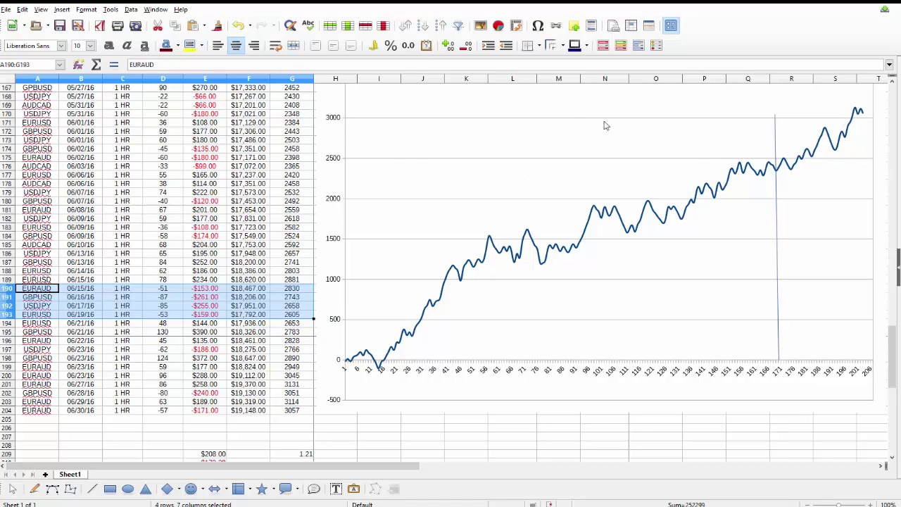
pyautogui.click(286, 410)
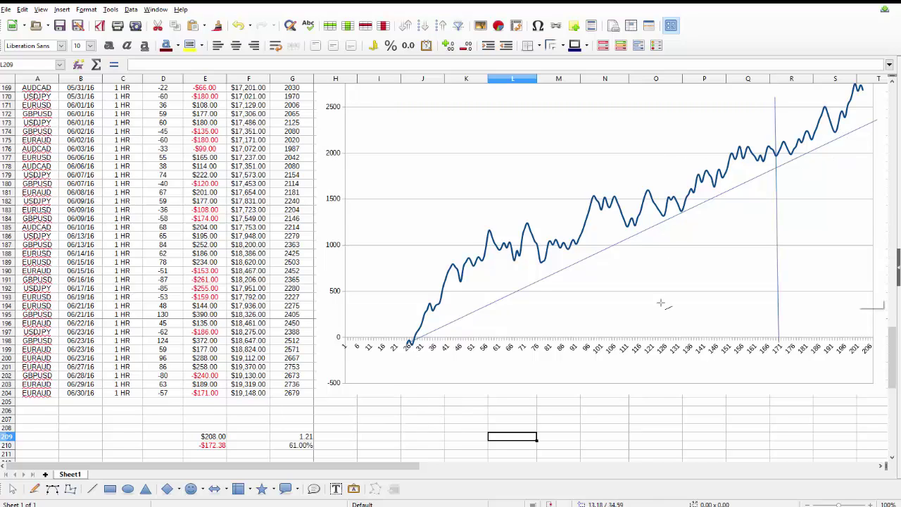
pyautogui.scroll(1, 711, 321)
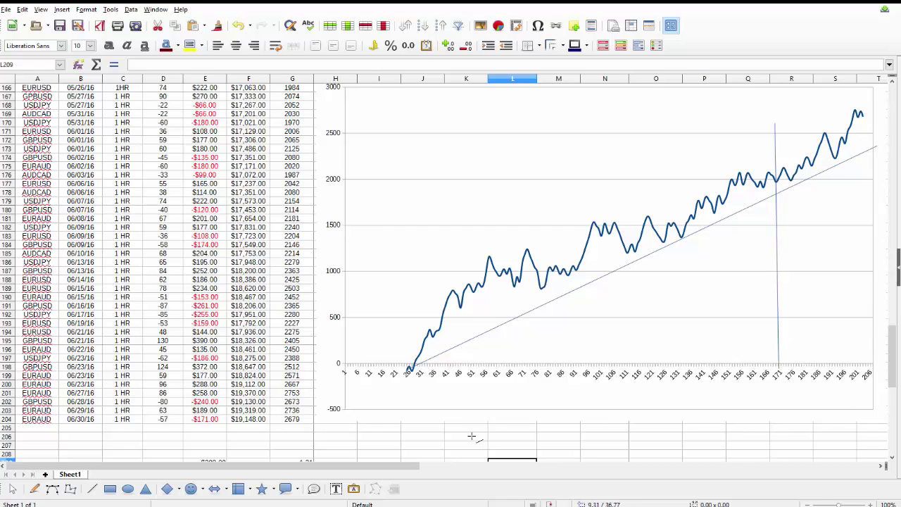
pyautogui.scroll(1, 472, 437)
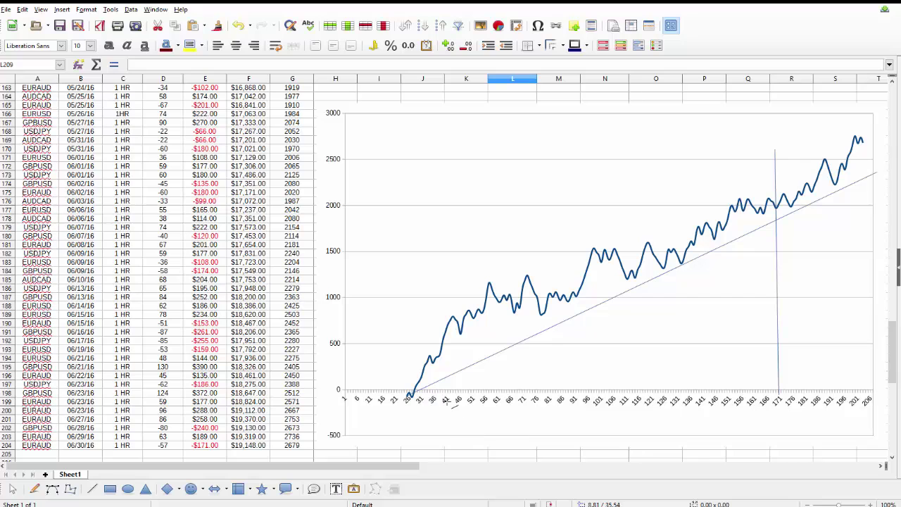
pyautogui.scroll(-1, 451, 339)
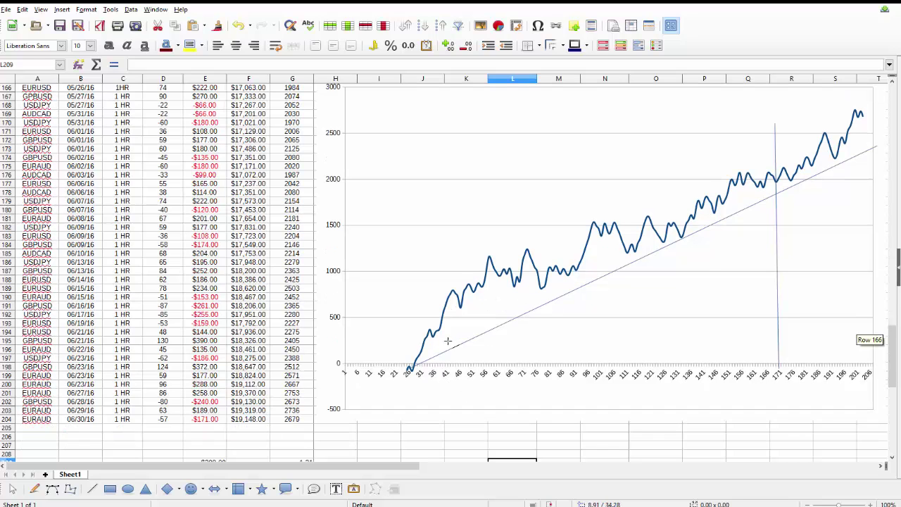
# - Examine the summary statistics below the trade log in E209:G210
pyautogui.scroll(-1, 407, 378)
pyautogui.scroll(-1, 406, 394)
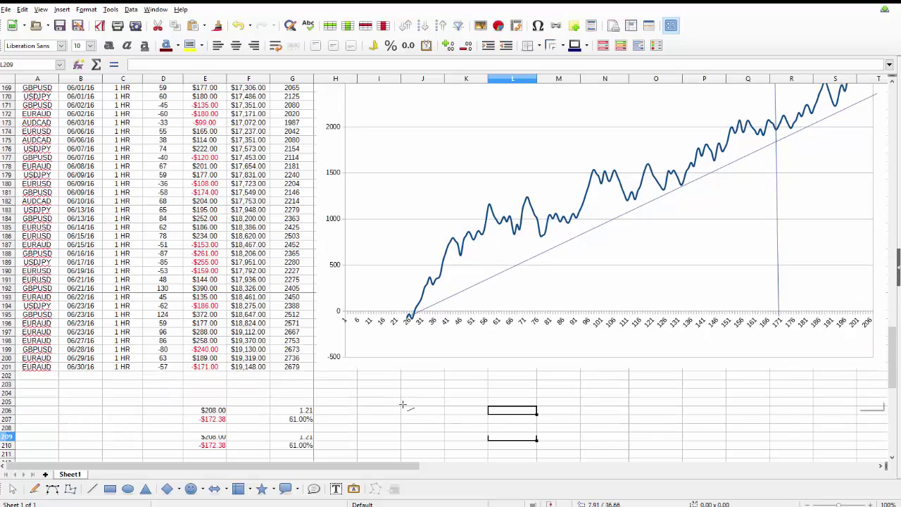
pyautogui.rightClick(386, 414)
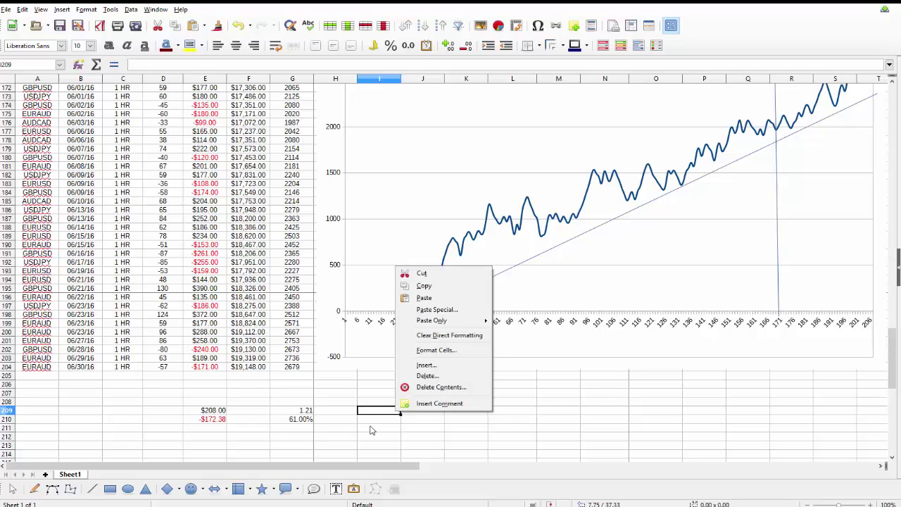
pyautogui.press('Escape')
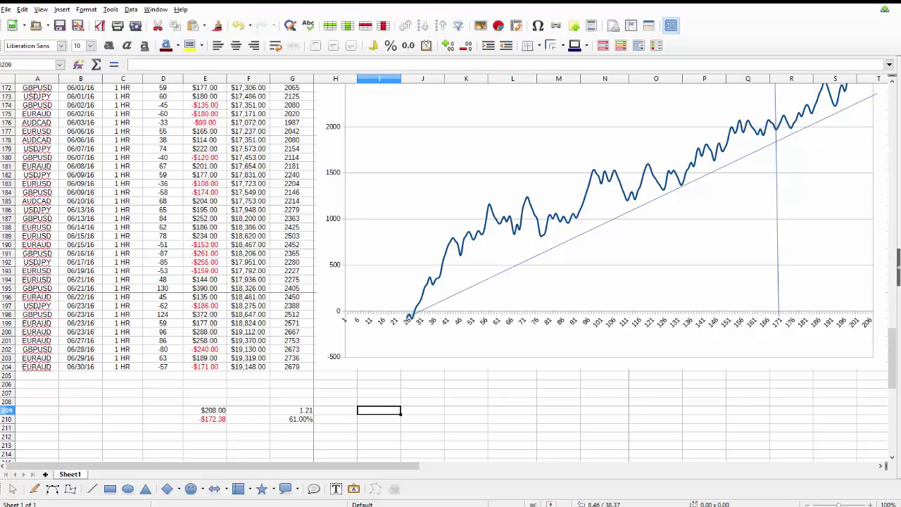
# - Switch to the multi-year trade log spreadsheet and review it from the first trades of 2013 to the latest in June 2016
pyautogui.click(656, 419)
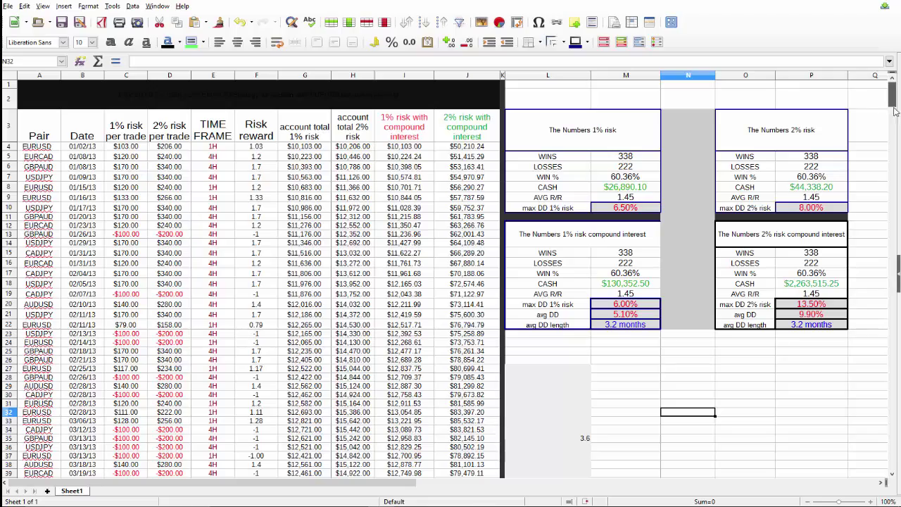
pyautogui.moveTo(892, 99); pyautogui.dragTo(892, 440)
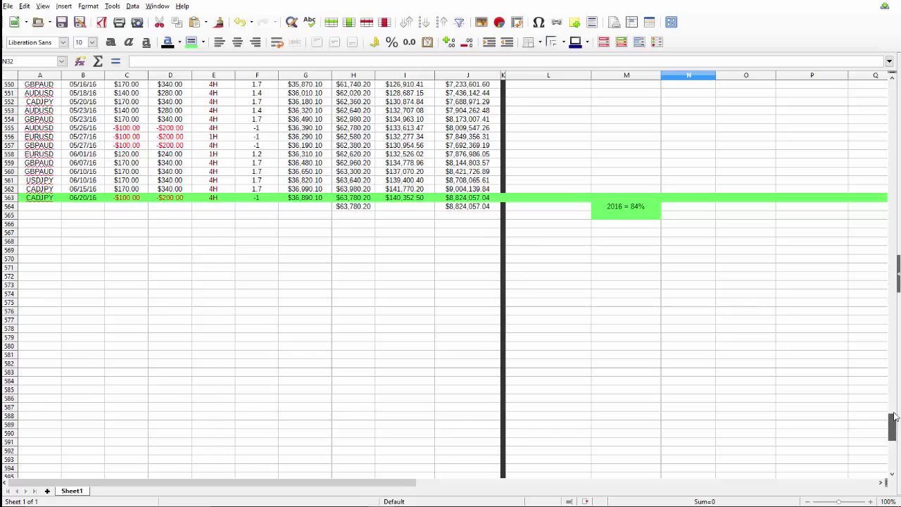
pyautogui.moveTo(894, 417); pyautogui.dragTo(889, 99)
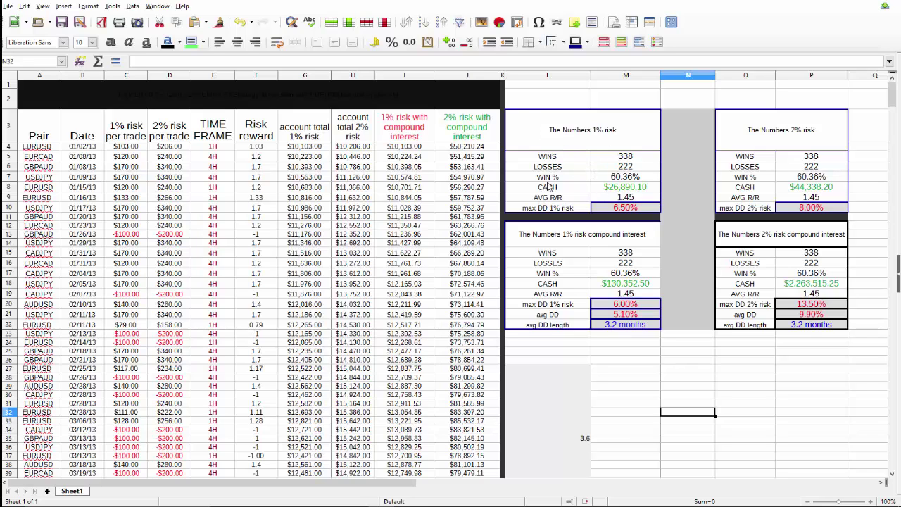
# - Examine the cash, wins, losses, win percentage, average R/R and maximum drawdown in the 1% risk summary, M5:M10
pyautogui.click(629, 188)
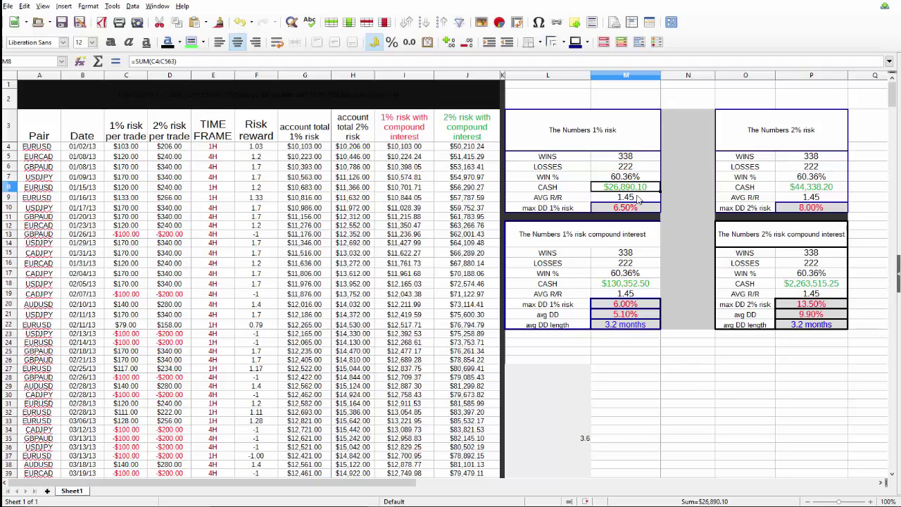
pyautogui.click(633, 159)
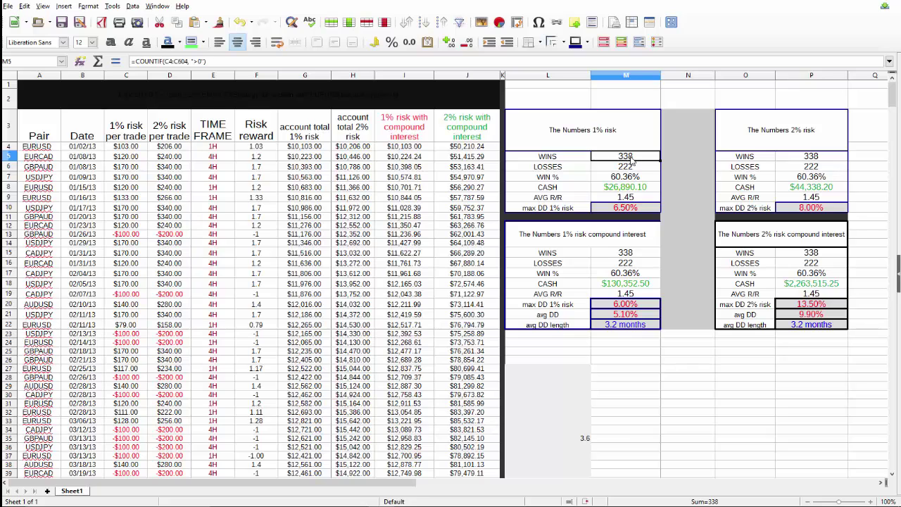
pyautogui.click(630, 171)
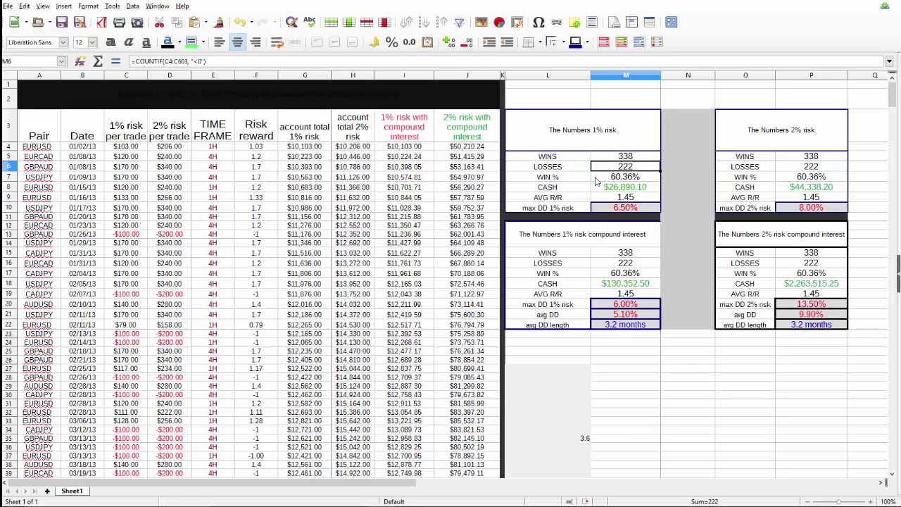
pyautogui.click(623, 178)
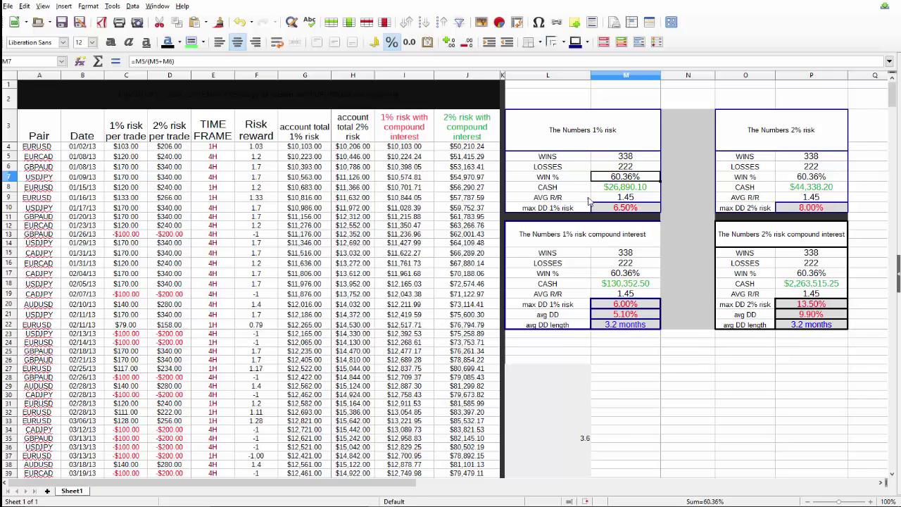
pyautogui.click(639, 199)
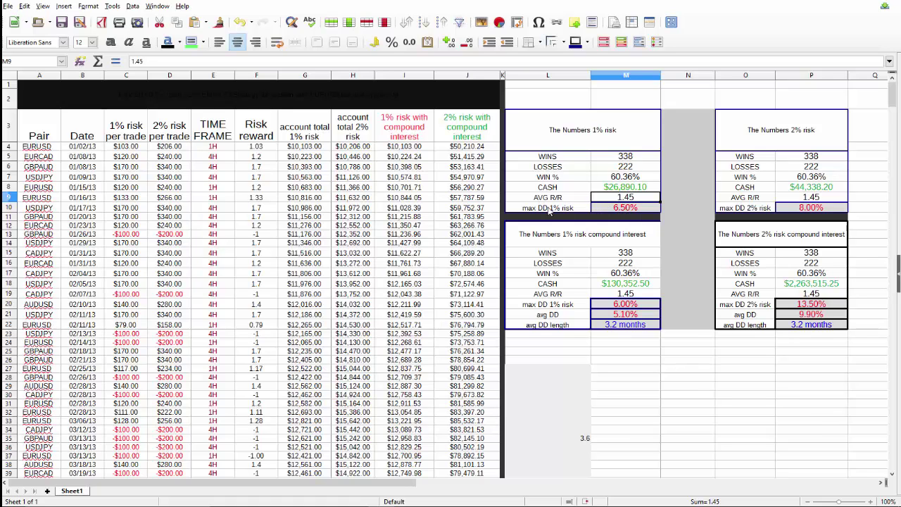
pyautogui.click(636, 210)
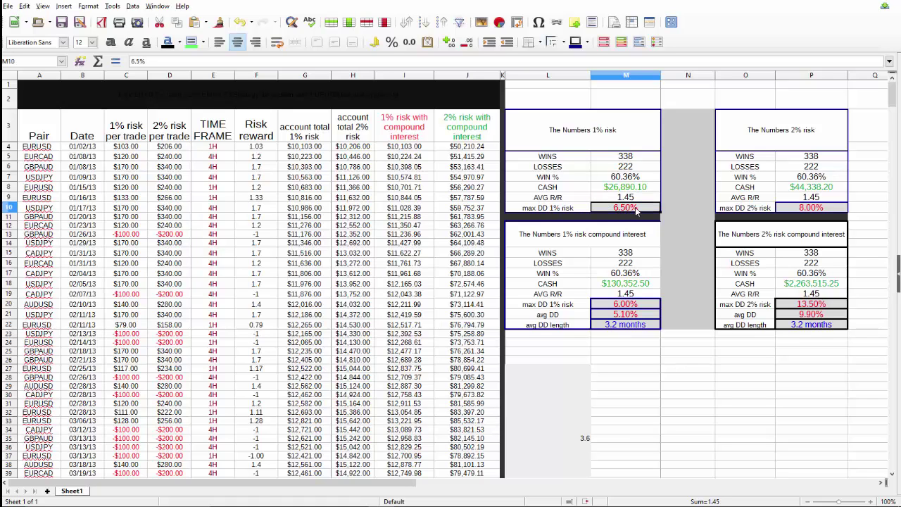
# - Compare the cash and drawdown figures of the 1% risk compound interest table with those of the plain 1% risk table
pyautogui.click(612, 239)
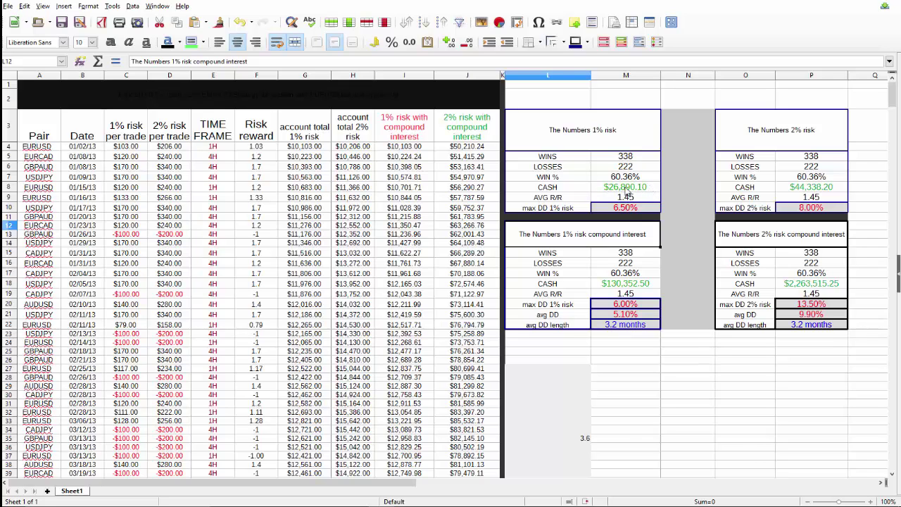
pyautogui.click(619, 285)
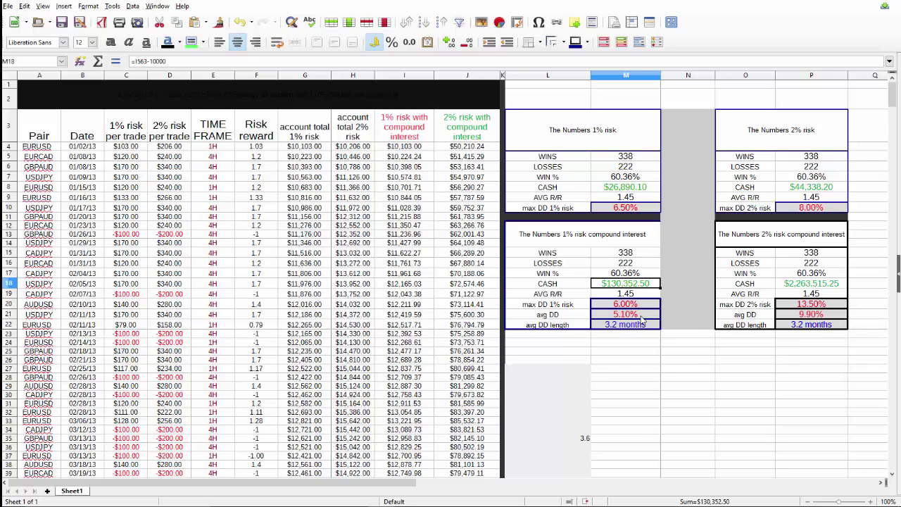
pyautogui.click(601, 245)
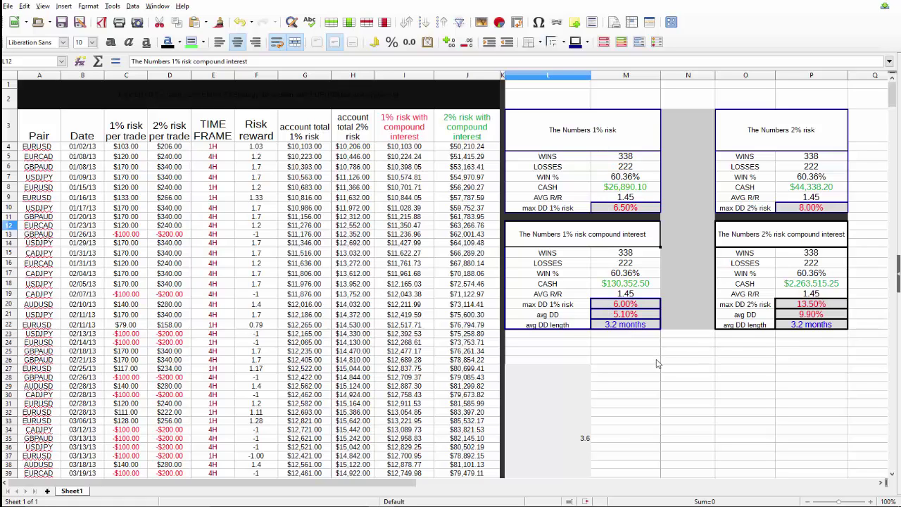
pyautogui.click(634, 158)
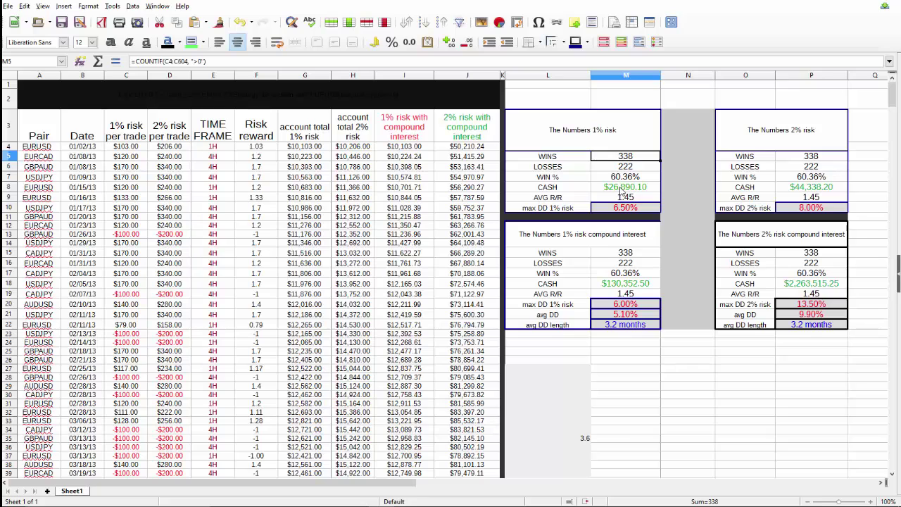
pyautogui.click(622, 188)
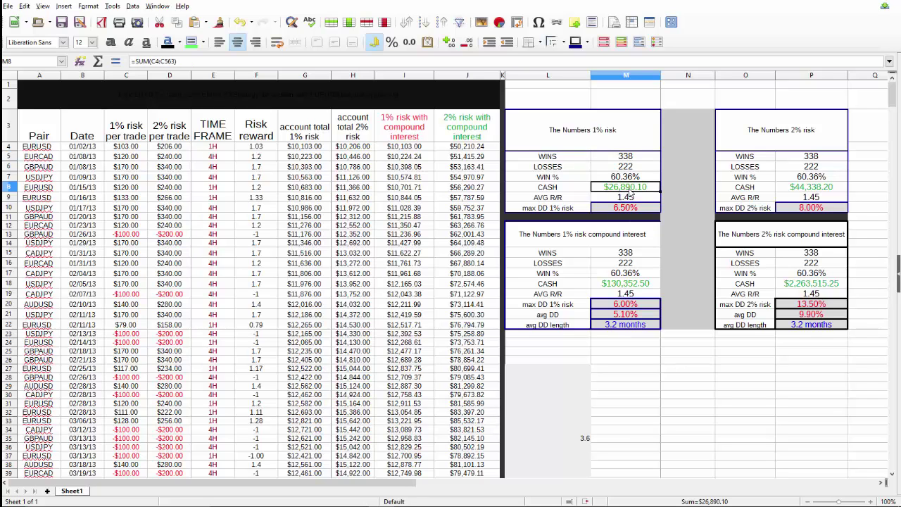
pyautogui.click(609, 240)
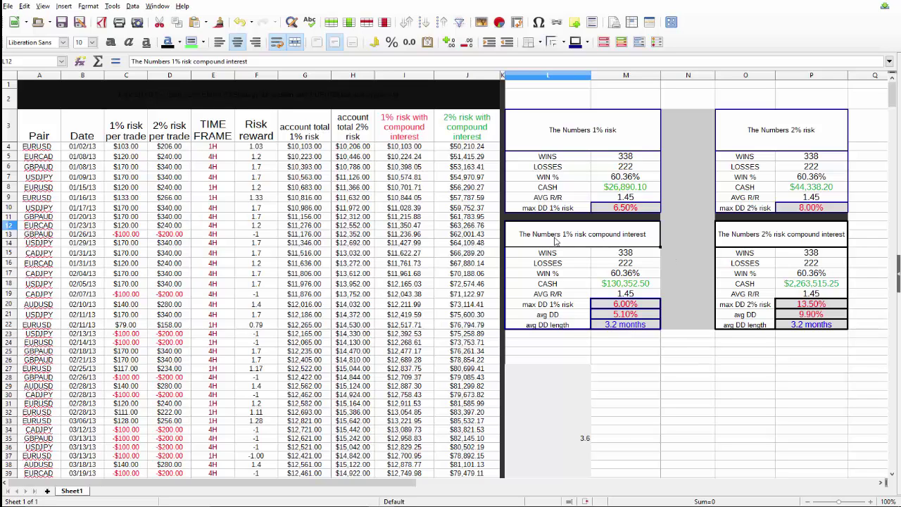
pyautogui.click(614, 283)
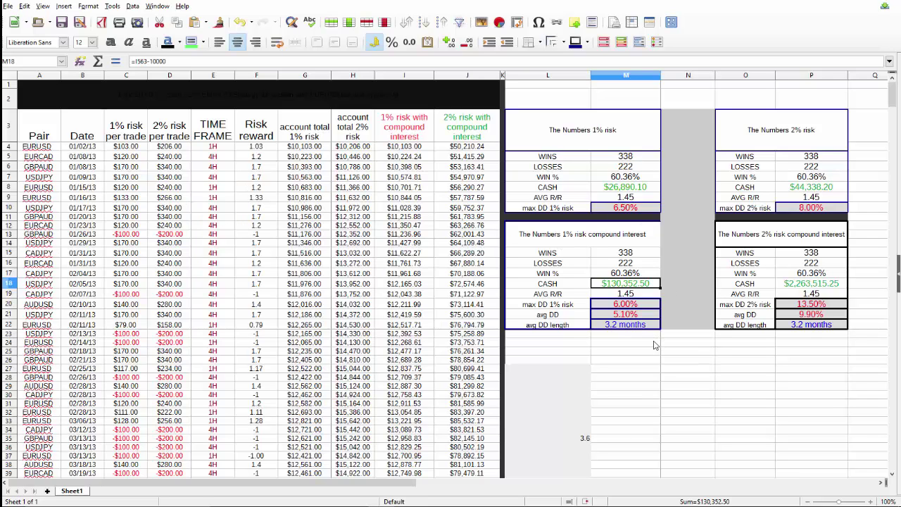
pyautogui.press('Up')
pyautogui.press('Up')
pyautogui.press('Up')
pyautogui.press('Up')
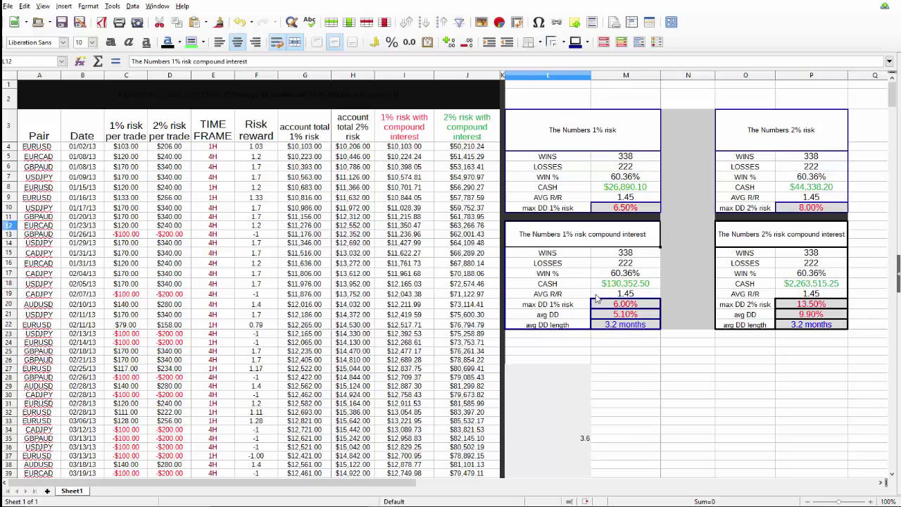
# - Compare the 1% and 2% risk summary tables and undo the last changes to the 2% risk figures
pyautogui.click(787, 142)
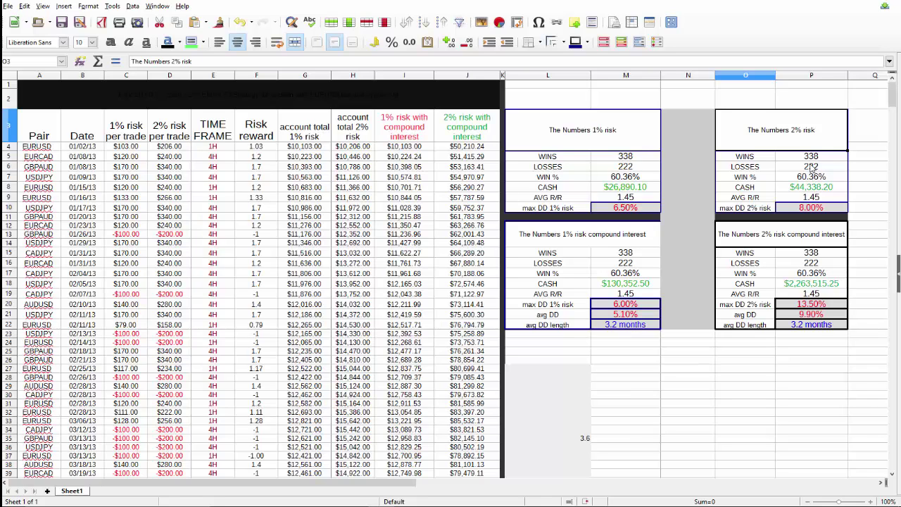
pyautogui.click(605, 139)
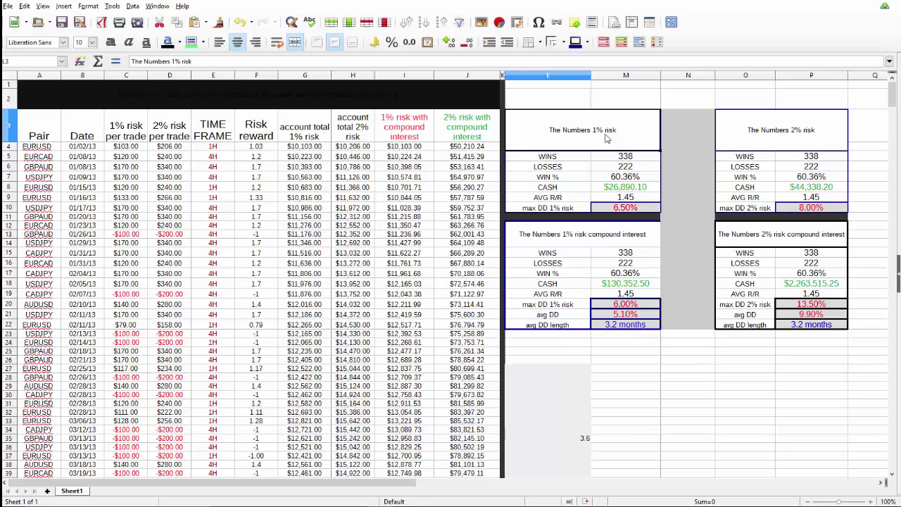
pyautogui.click(814, 135)
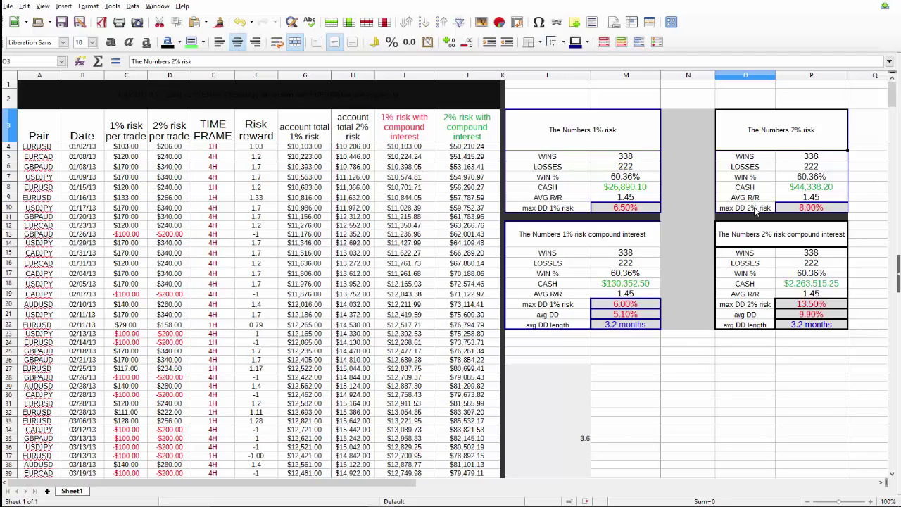
pyautogui.hotkey('ctrl', 'z')
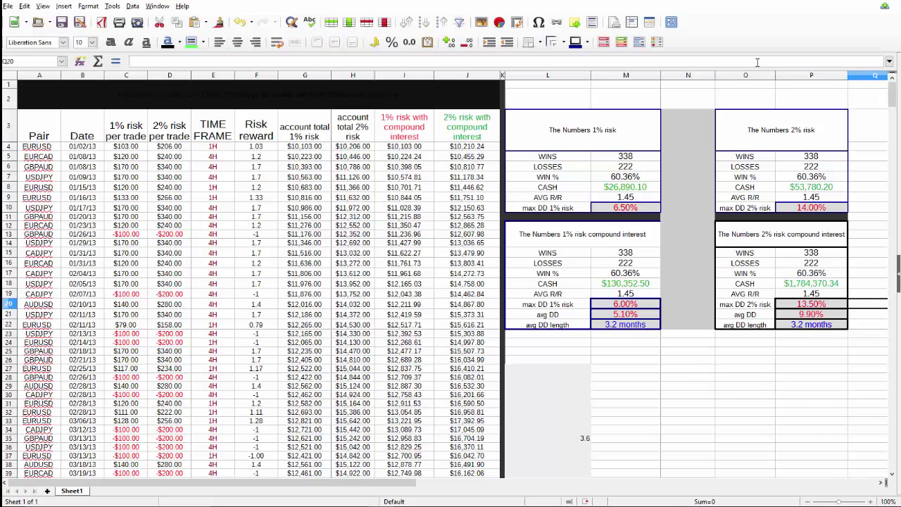
# - Compare the cash totals of the 1% risk, 2% risk and 2% risk compound interest tables in M8, P8 and P18
pyautogui.click(770, 137)
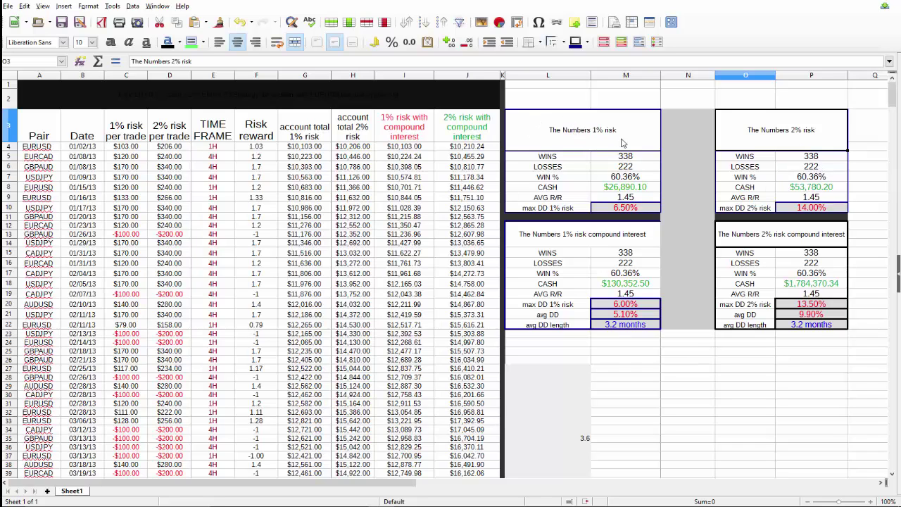
pyautogui.click(628, 189)
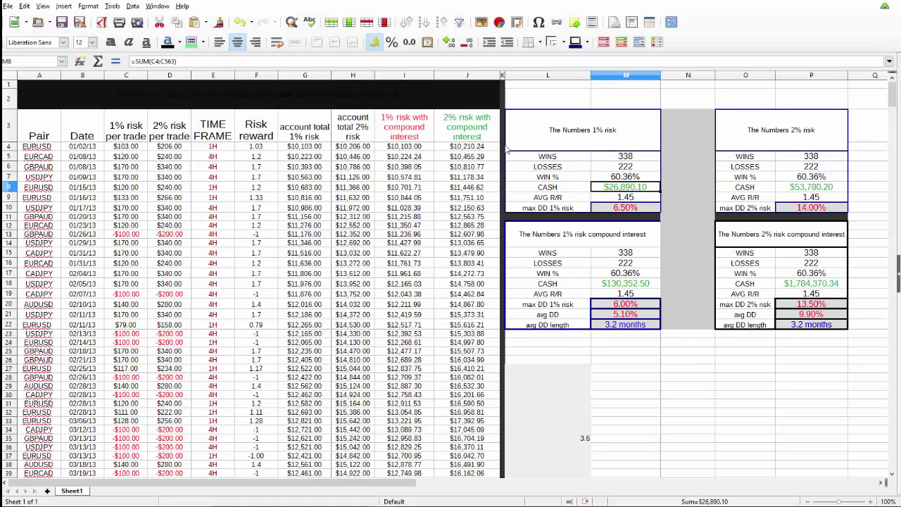
pyautogui.click(813, 192)
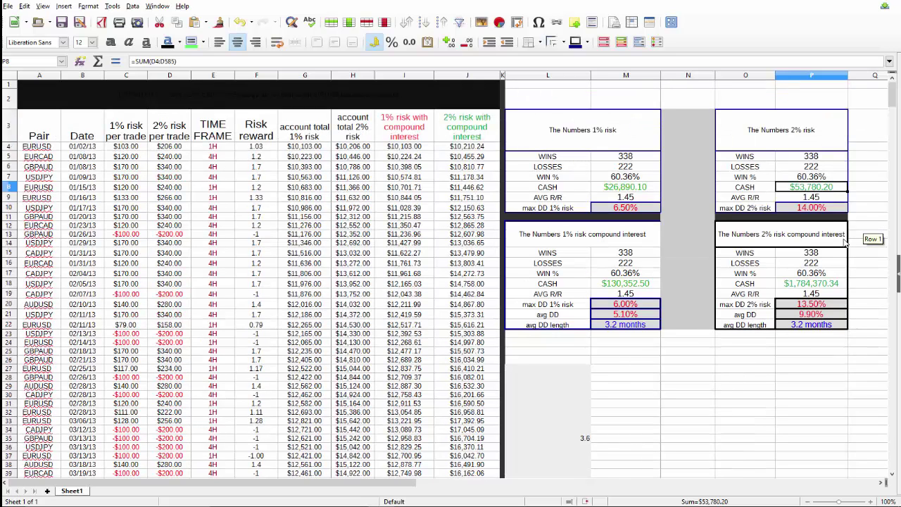
pyautogui.click(823, 285)
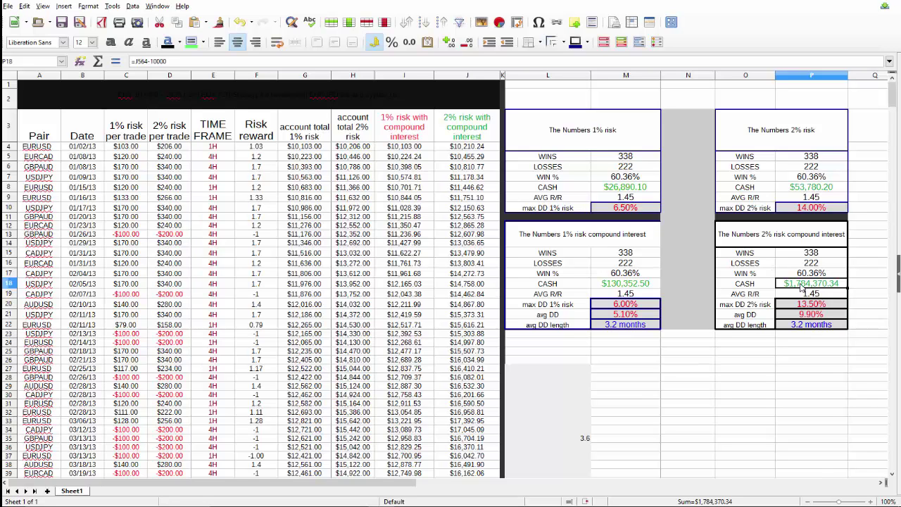
pyautogui.click(744, 423)
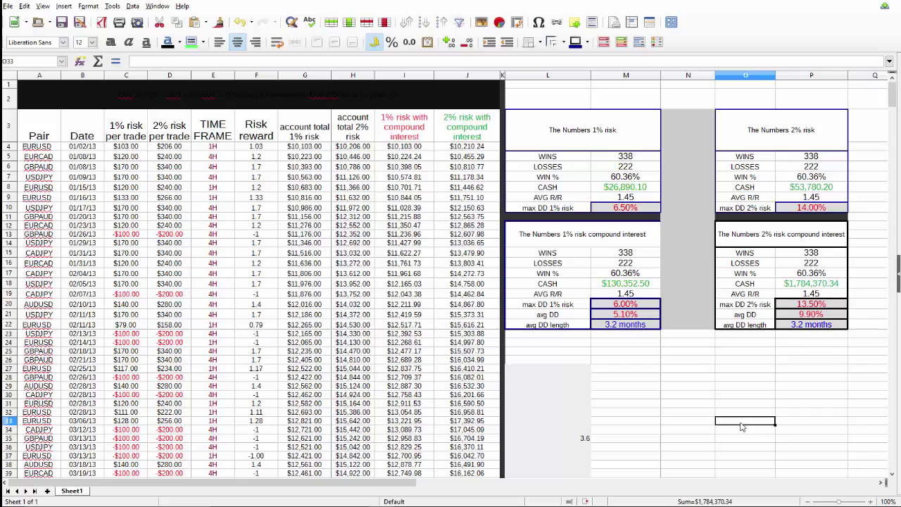
pyautogui.click(811, 285)
pyautogui.click(802, 361)
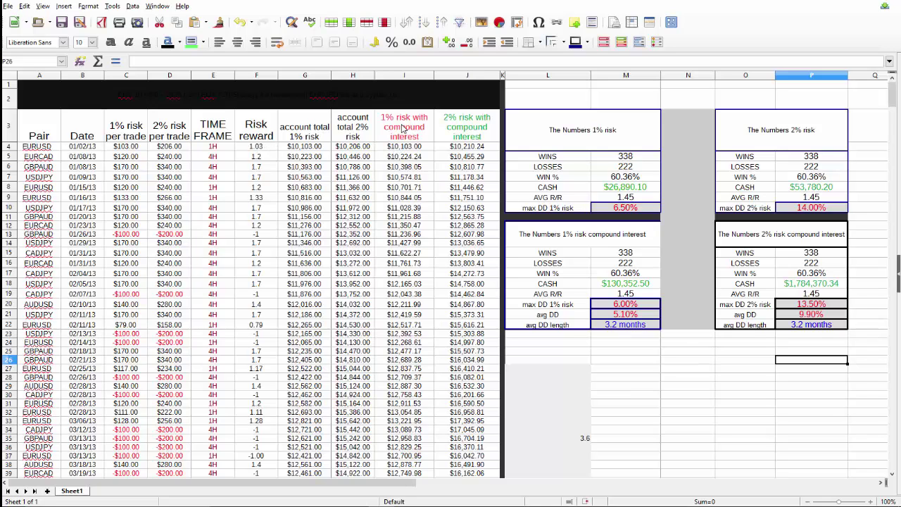
# - Examine the first 1% risk compound interest formula in I4, highlighting its 10000 starting balance
pyautogui.doubleClick(412, 148)
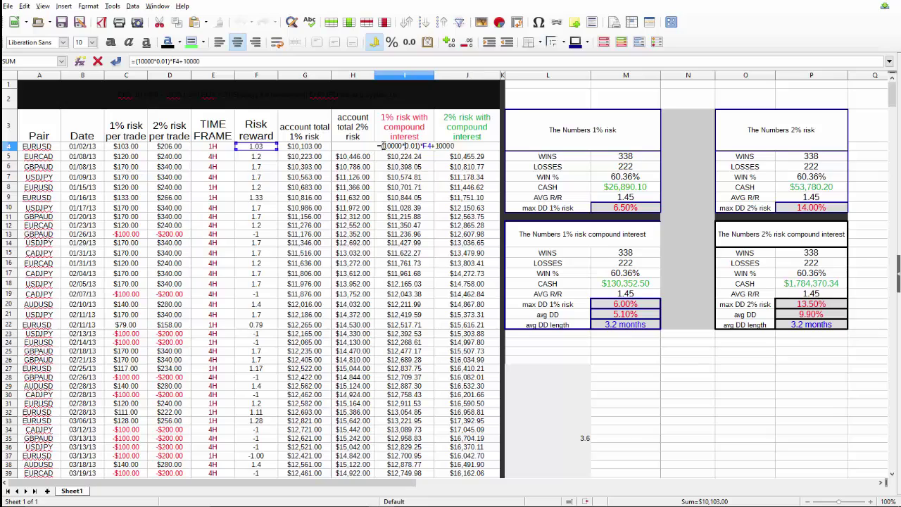
pyautogui.doubleClick(392, 145)
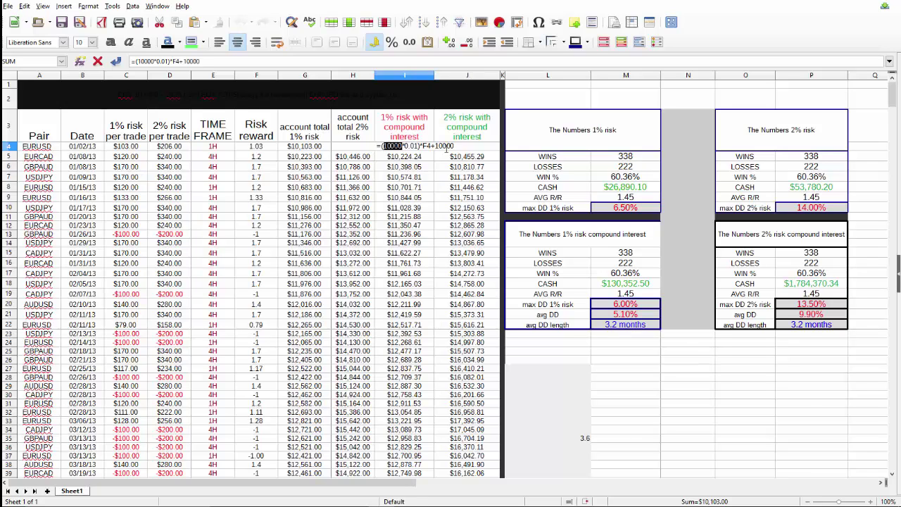
pyautogui.press('Return')
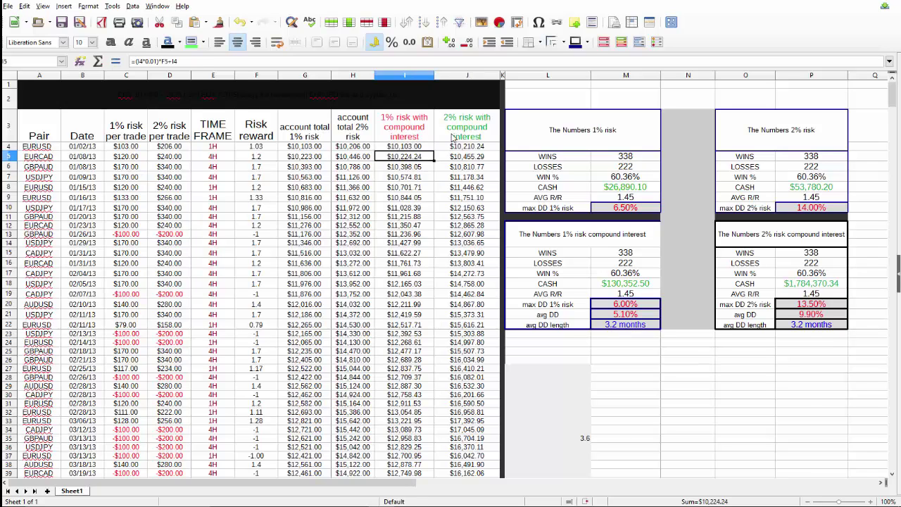
# - Inspect the 1% risk compound interest formulas in I5, I6 and I7 and the cells they reference, leaving them unedited
pyautogui.doubleClick(406, 158)
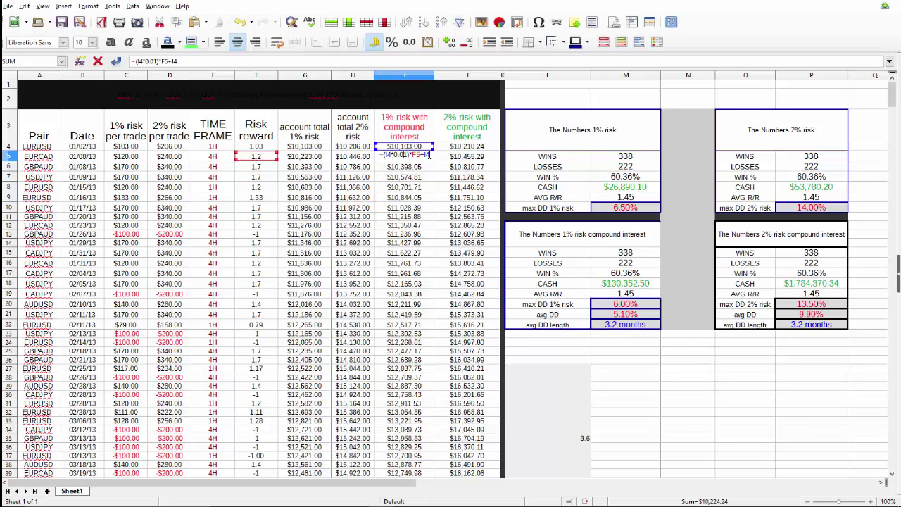
pyautogui.press('Return')
pyautogui.doubleClick(423, 168)
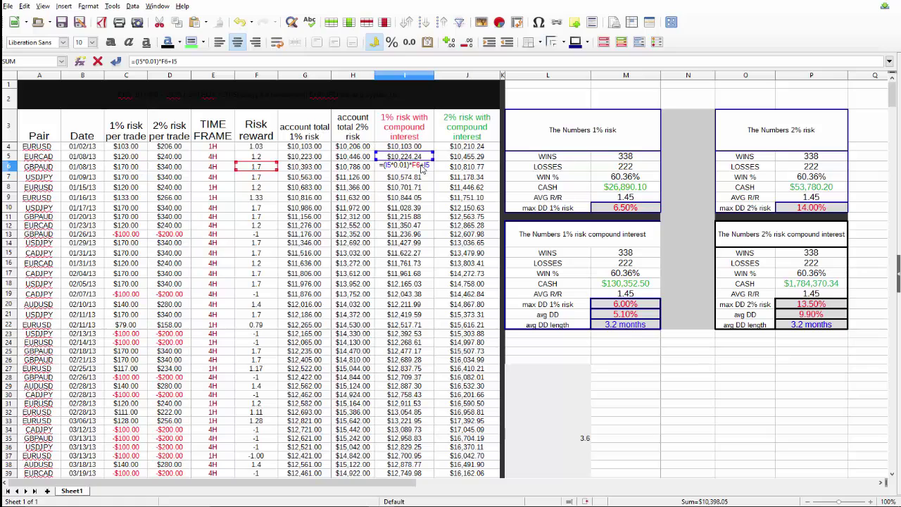
pyautogui.press('Return')
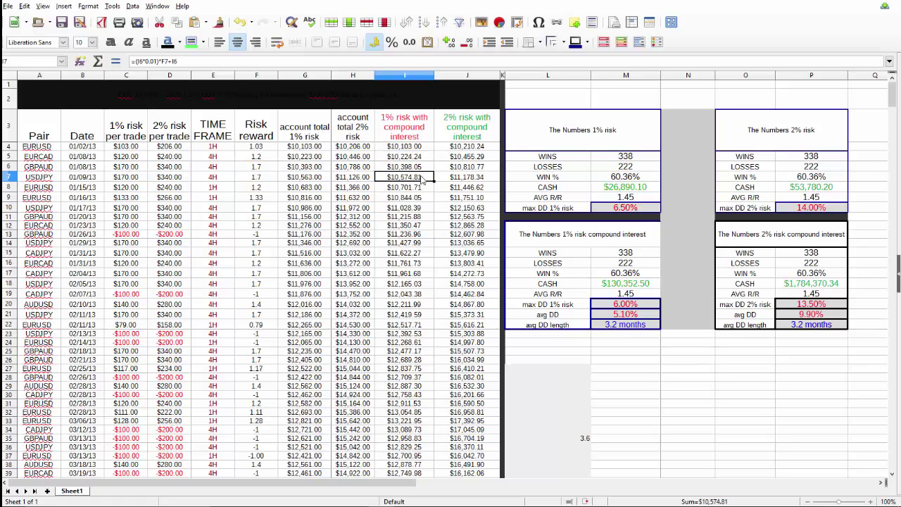
pyautogui.doubleClick(421, 176)
pyautogui.press('Return')
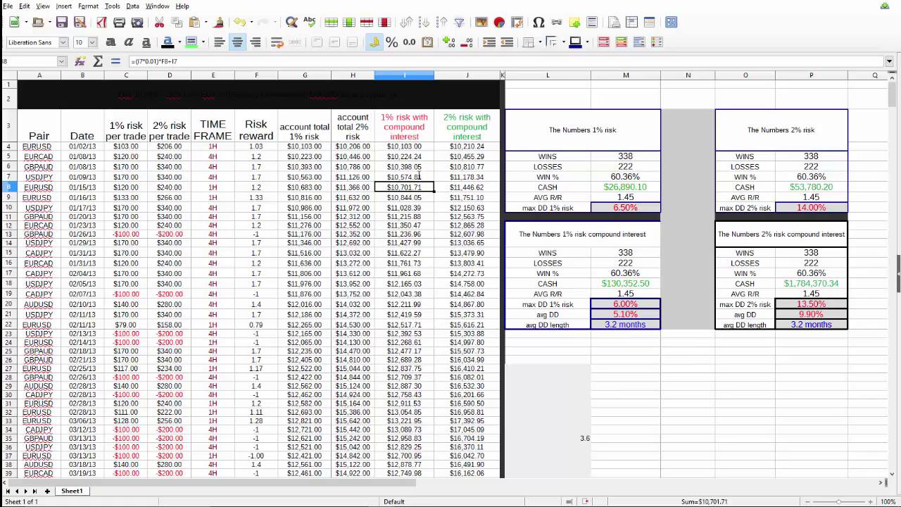
# - Follow the 1% compound interest column from I5 down to its last trade in I563, and return to the sheet's first rows
pyautogui.click(425, 157)
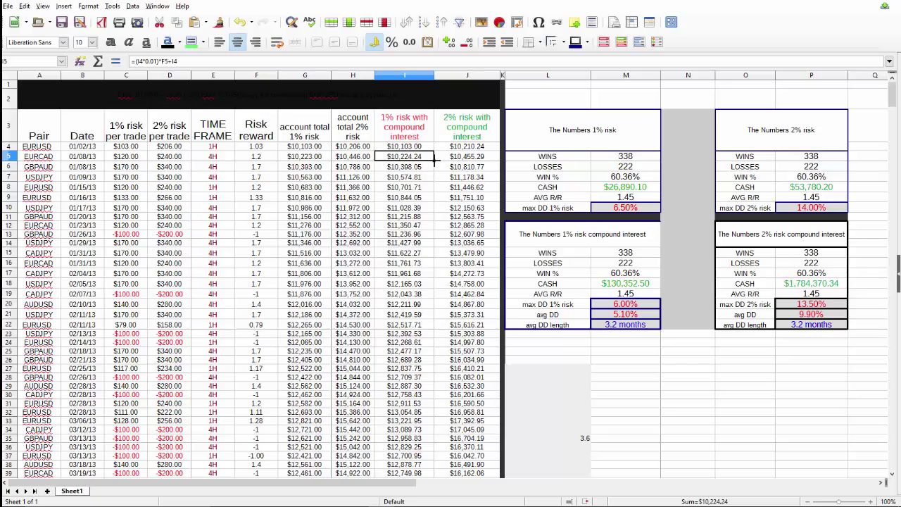
pyautogui.moveTo(434, 163)
pyautogui.mouseDown()
pyautogui.moveTo(433, 486)
pyautogui.moveTo(428, 139)
pyautogui.moveTo(422, 164)
pyautogui.mouseUp()
pyautogui.click(420, 180)
pyautogui.click(417, 164)
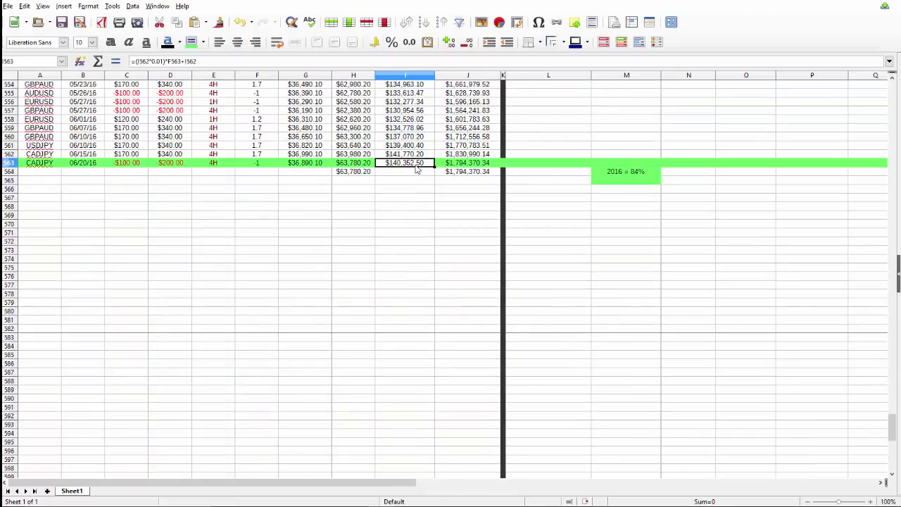
pyautogui.scroll(4, 423, 169)
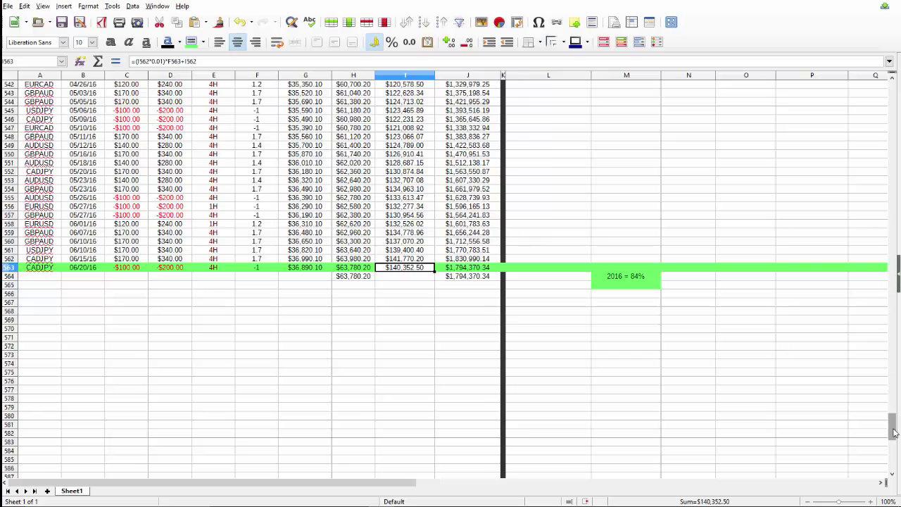
pyautogui.moveTo(892, 426); pyautogui.dragTo(843, 94)
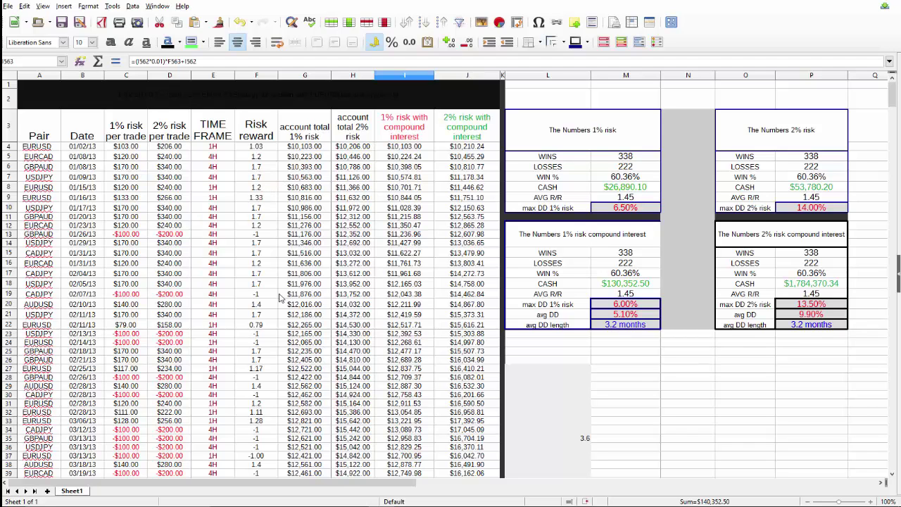
# - Examine the losing trades marked -1 in the Risk reward column at F13, F23 and F24
pyautogui.scroll(-1, 282, 298)
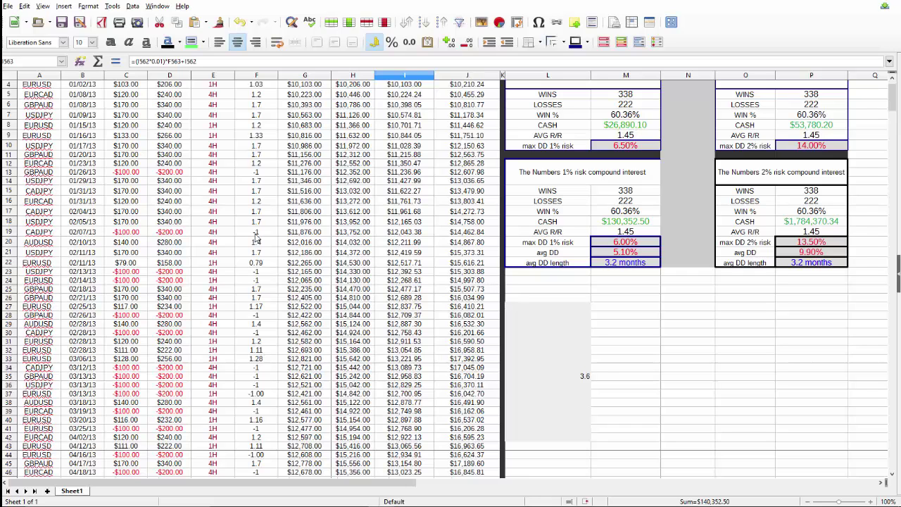
pyautogui.scroll(1, 257, 239)
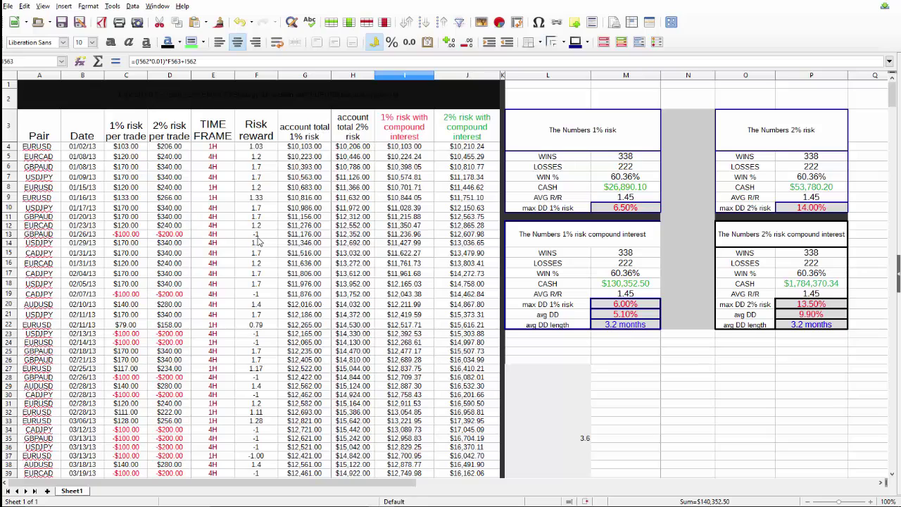
pyautogui.click(257, 235)
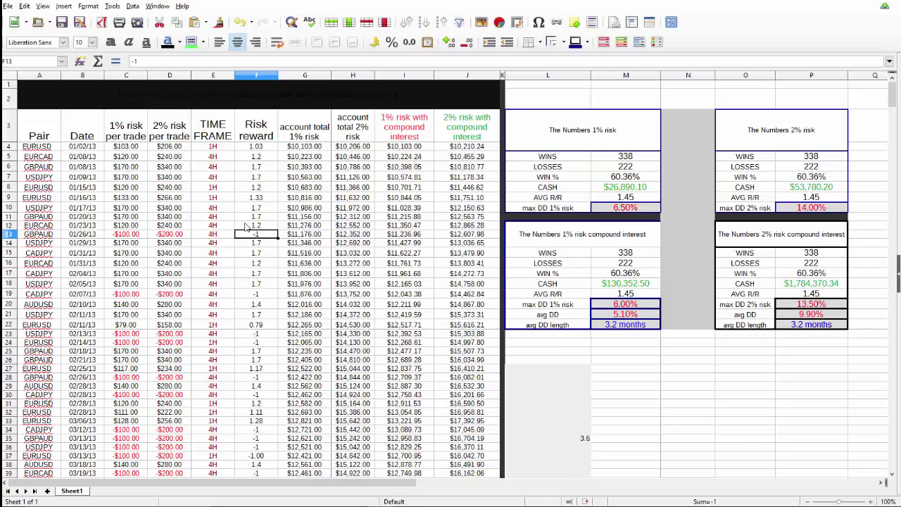
pyautogui.scroll(-1, 261, 276)
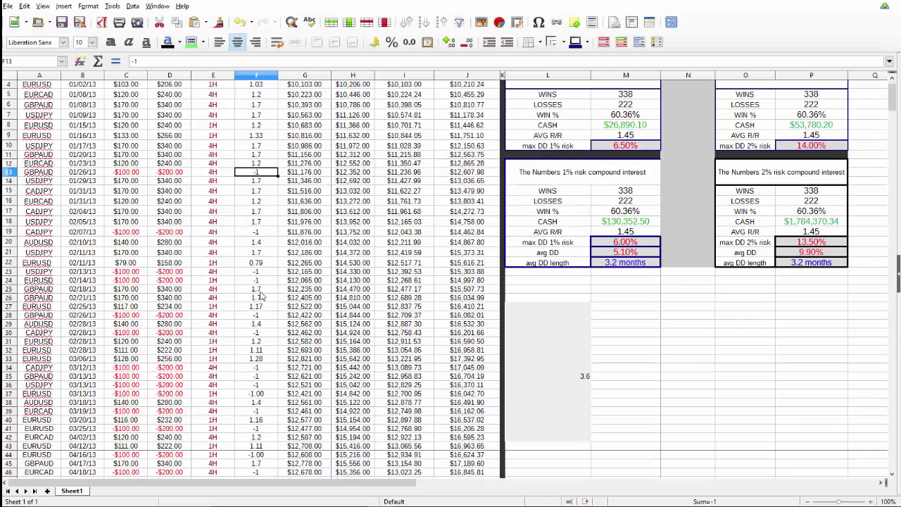
pyautogui.click(258, 273)
pyautogui.click(259, 280)
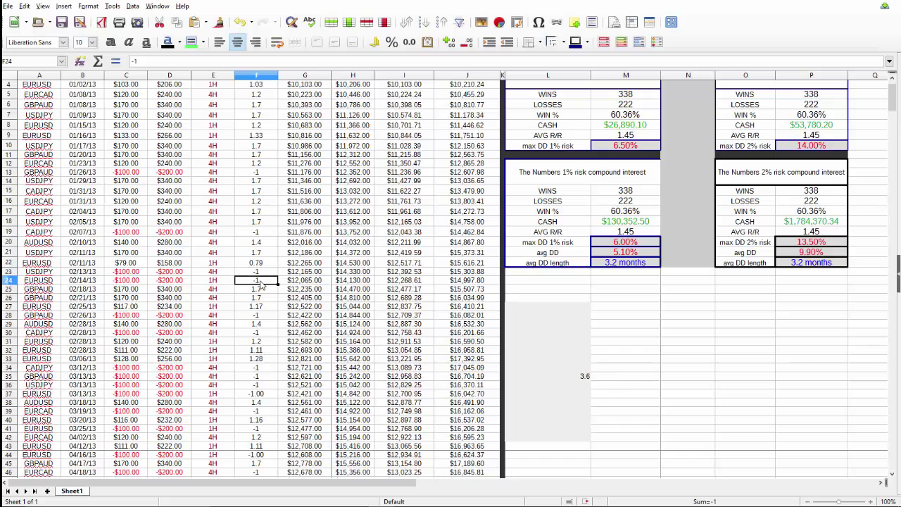
# - Review further losing trades in the Risk reward column at F28, F30 and F34, and the trades in the rows below
pyautogui.scroll(-2, 260, 282)
pyautogui.click(261, 264)
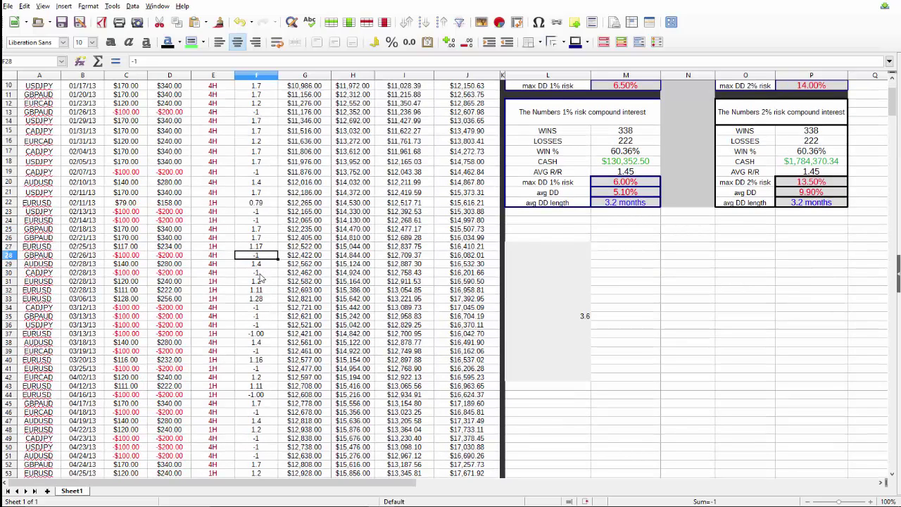
pyautogui.click(260, 274)
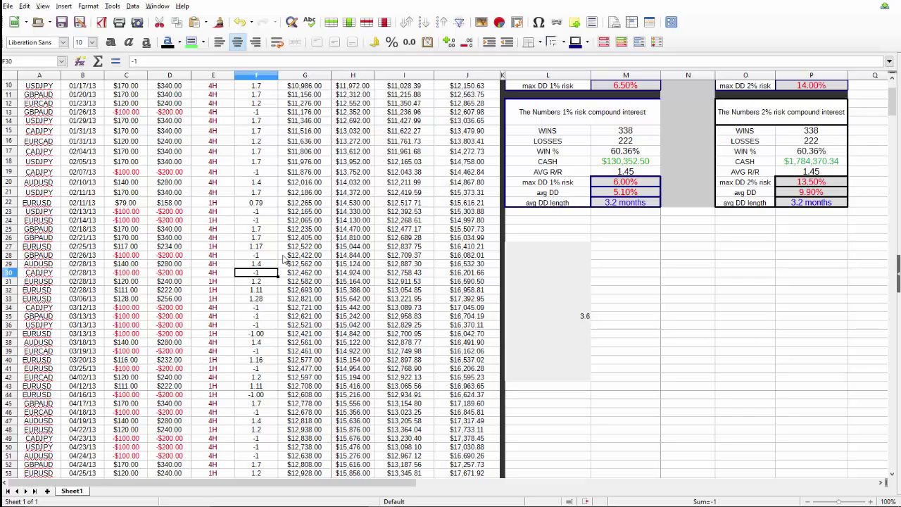
pyautogui.click(264, 308)
pyautogui.scroll(-1, 262, 324)
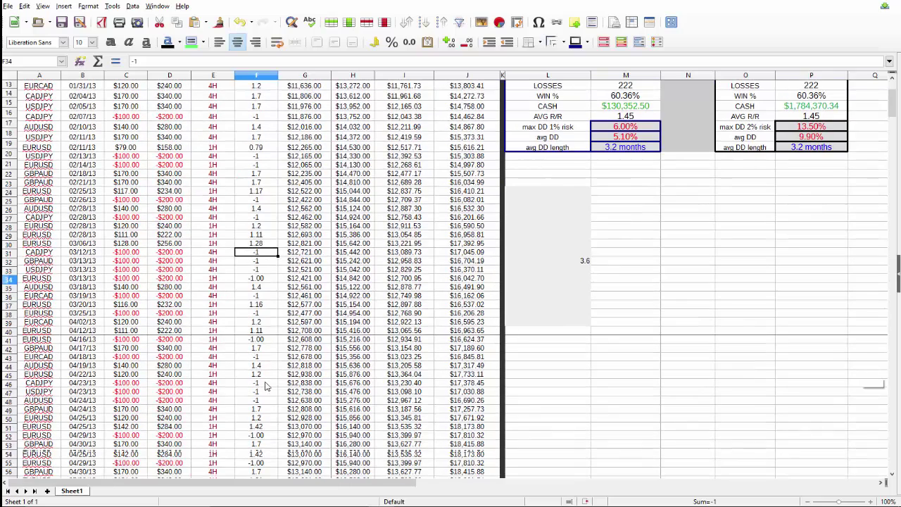
pyautogui.scroll(-1, 268, 386)
pyautogui.scroll(-1, 266, 398)
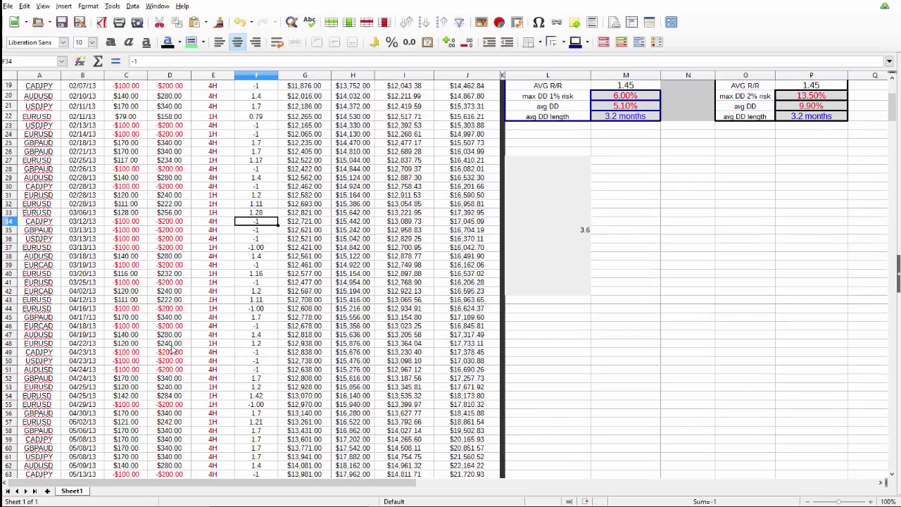
pyautogui.scroll(6, 169, 363)
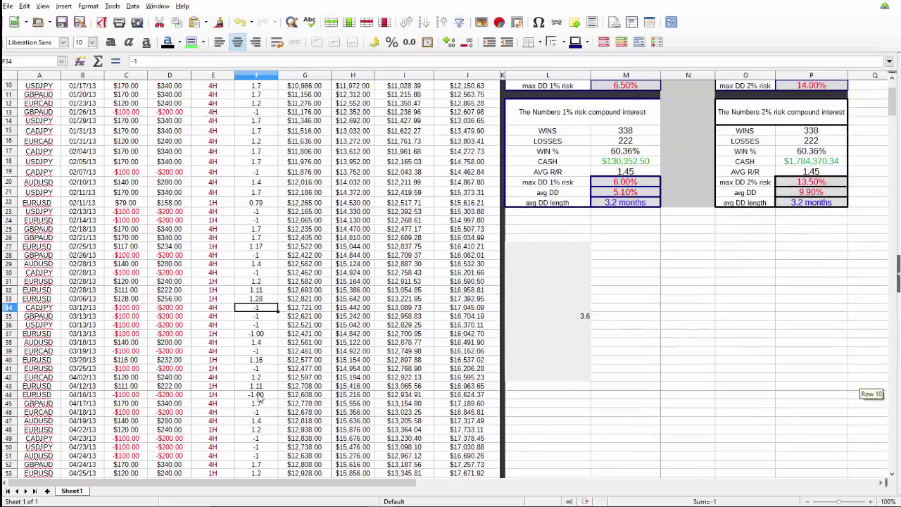